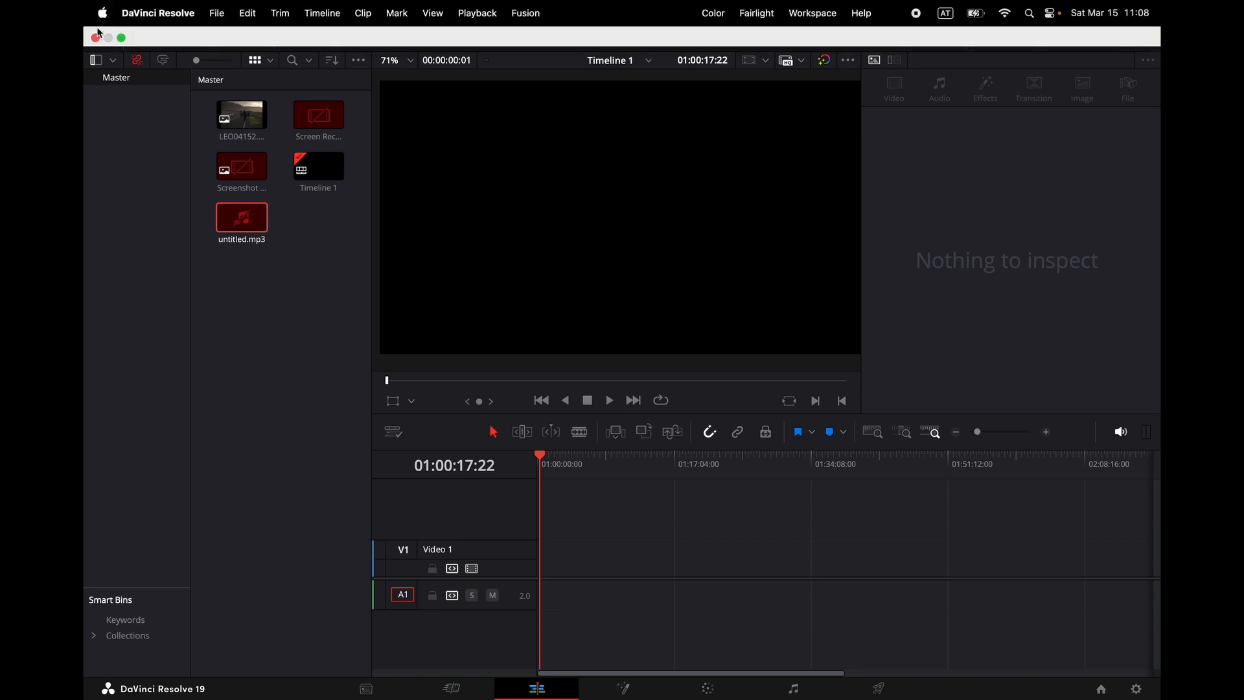
{"action": "left_click", "coordinate": [217, 13]}
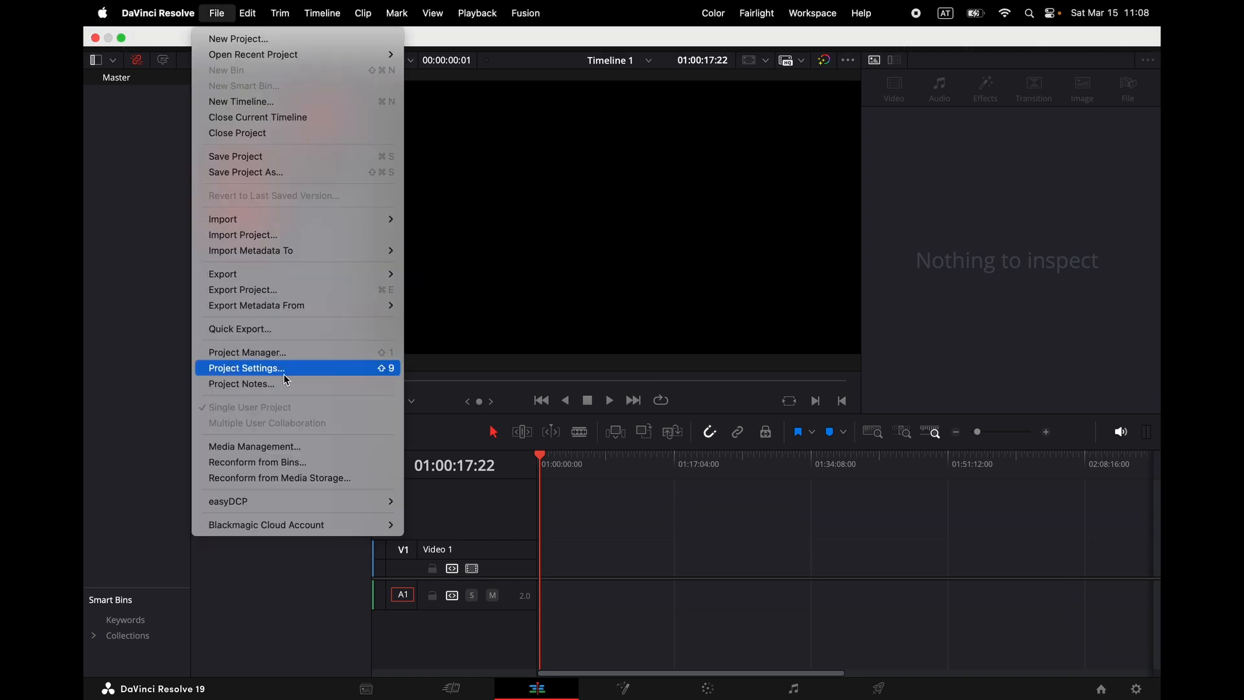
{"action": "left_click", "coordinate": [383, 371]}
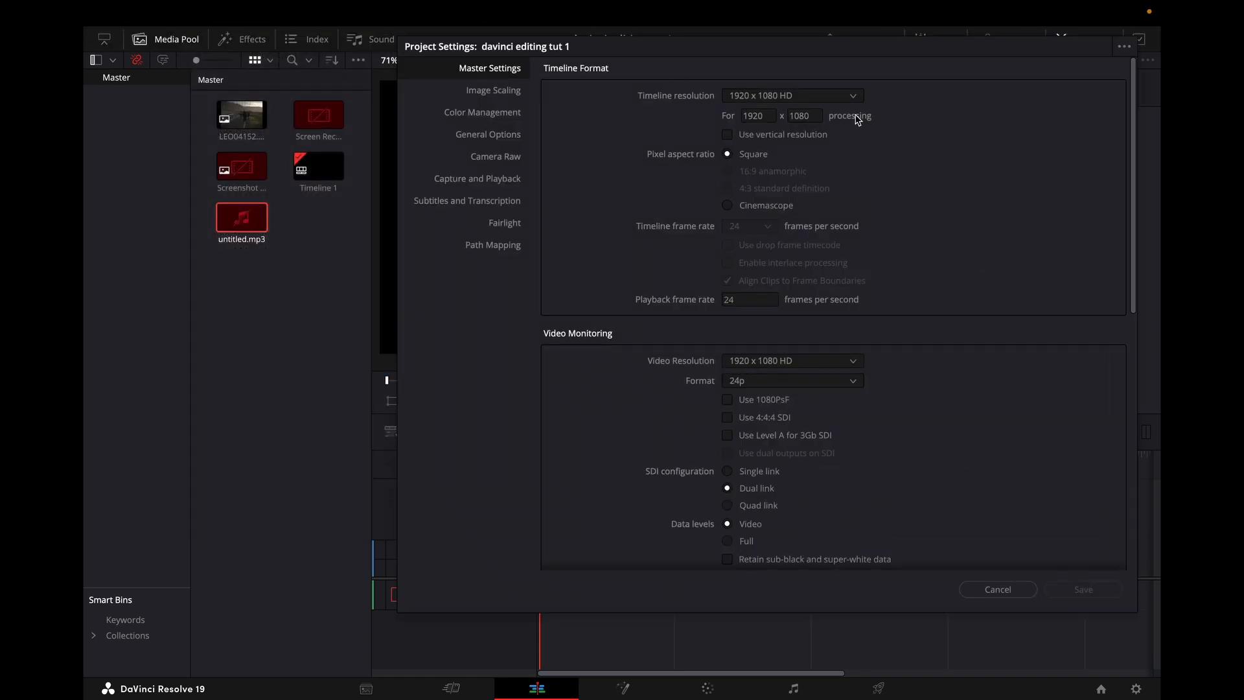
{"action": "left_click", "coordinate": [1001, 589]}
Step: Open the Photo Edits project from the Project Manager
{"action": "left_click", "coordinate": [217, 13]}
{"action": "left_click", "coordinate": [289, 355]}
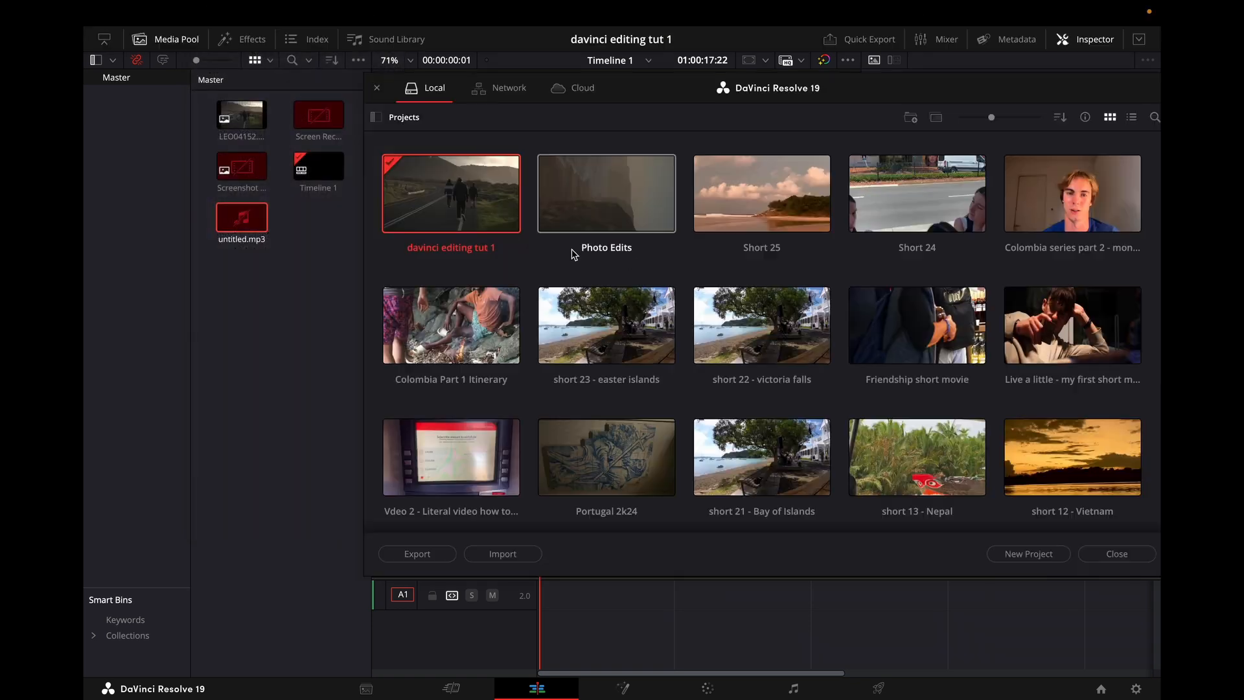
{"action": "double_click", "coordinate": [574, 255]}
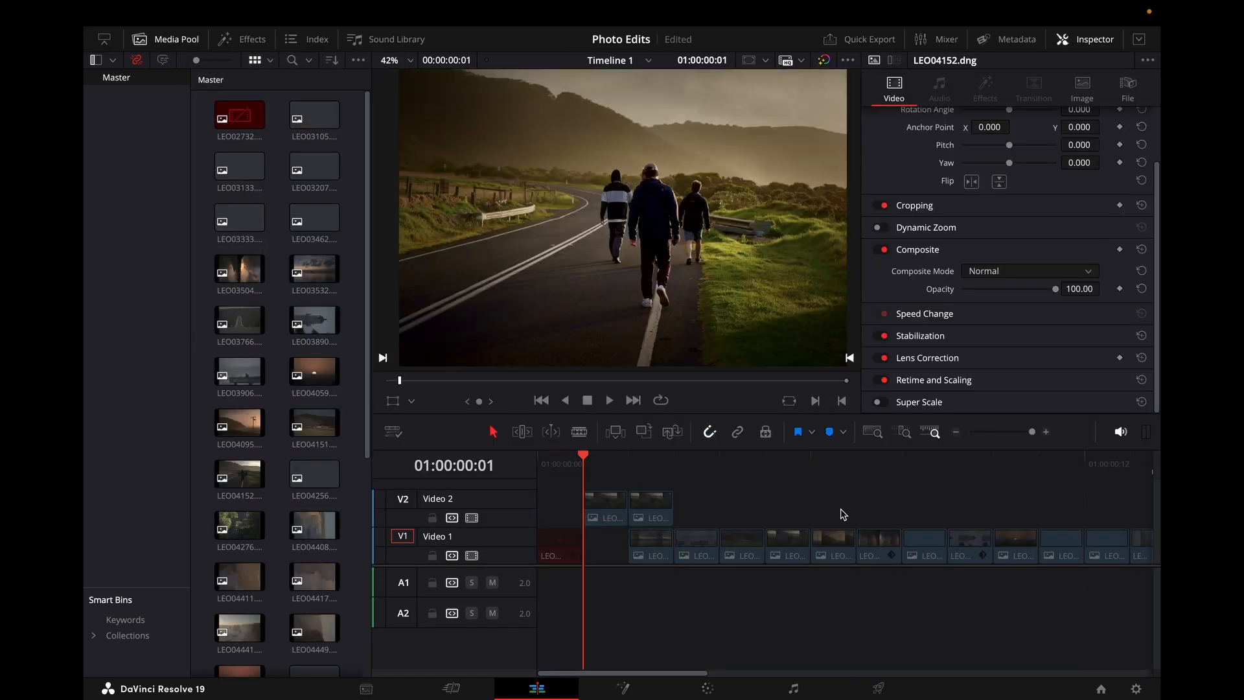
Step: Inspect the last timeline clip's grade and node tree on the Color page
{"action": "left_click", "coordinate": [655, 456]}
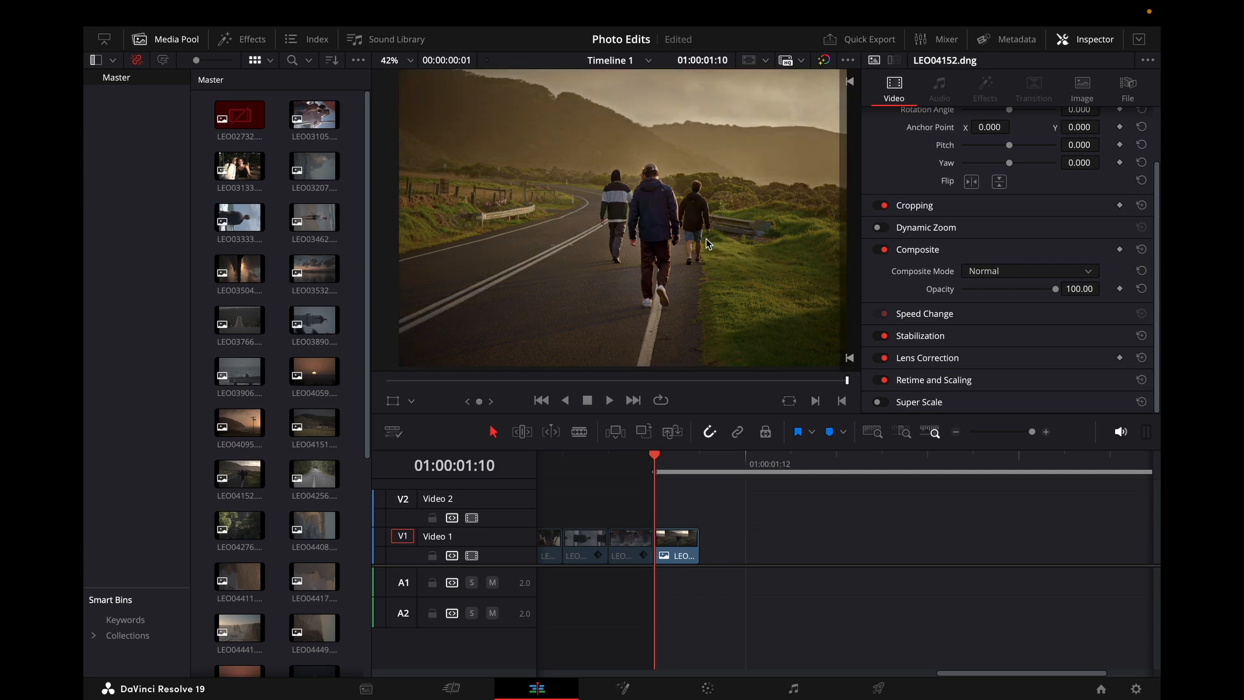
{"action": "mouse_move", "coordinate": [837, 6]}
{"action": "left_click", "coordinate": [709, 690]}
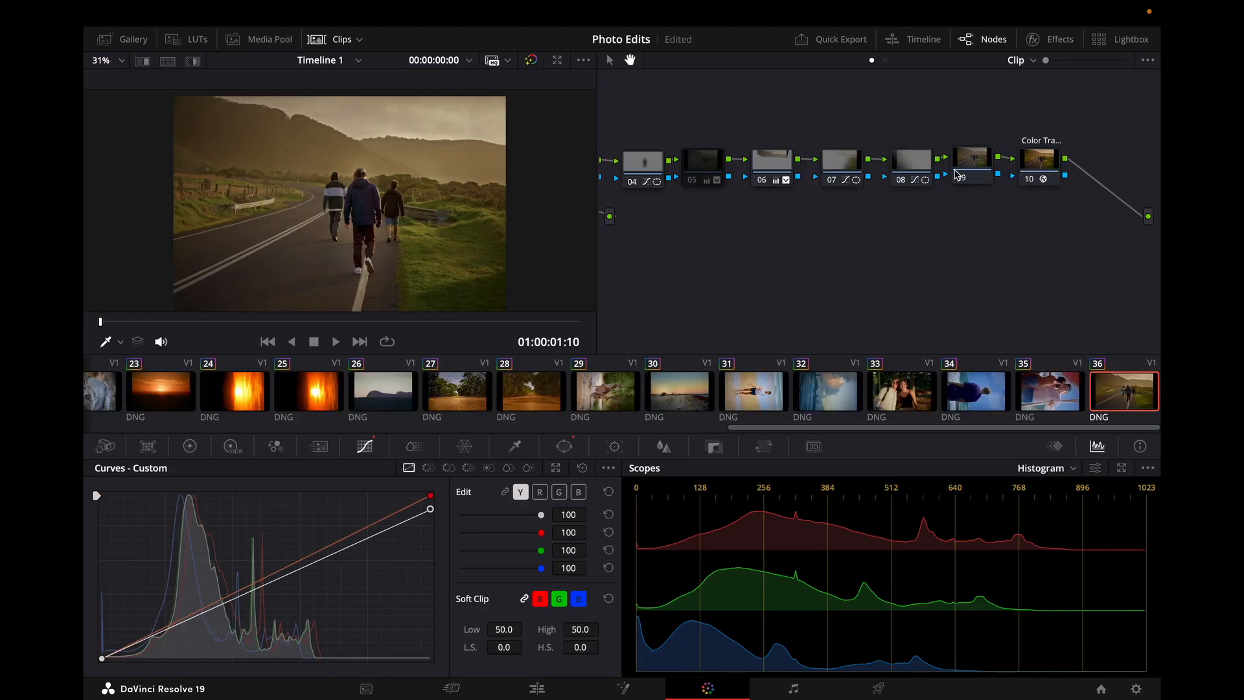
{"action": "left_click", "coordinate": [972, 161]}
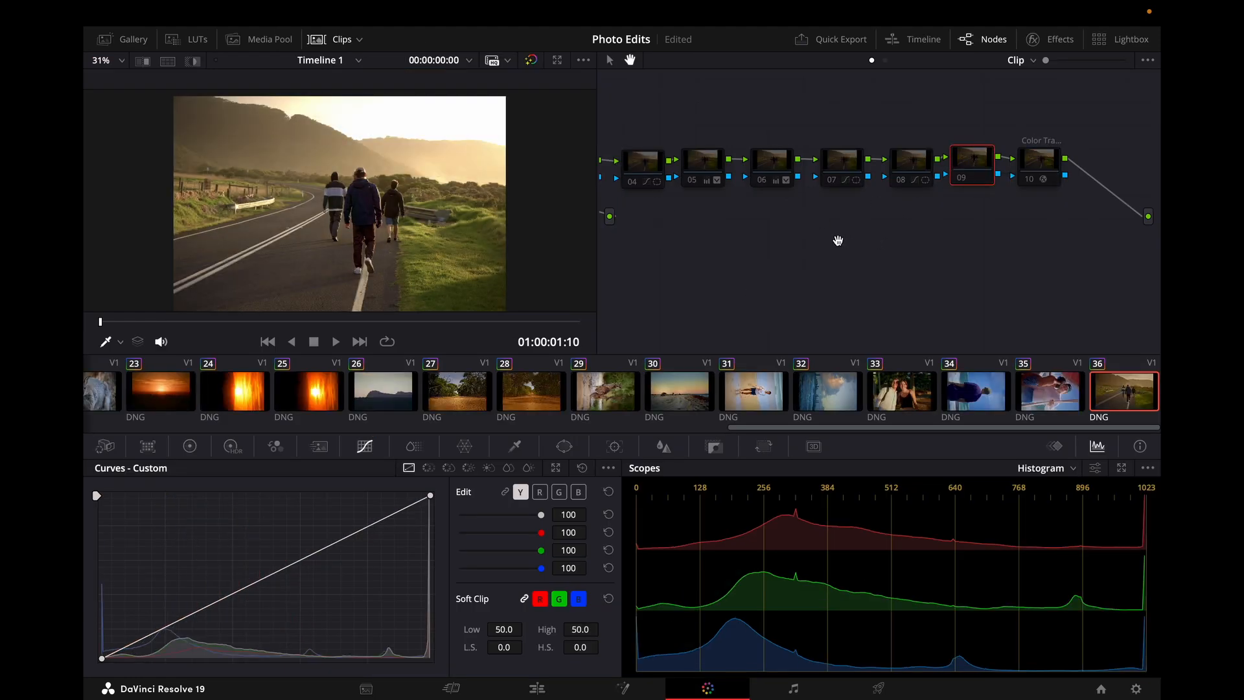
{"action": "left_click_drag", "start_coordinate": [822, 222], "coordinate": [797, 245]}
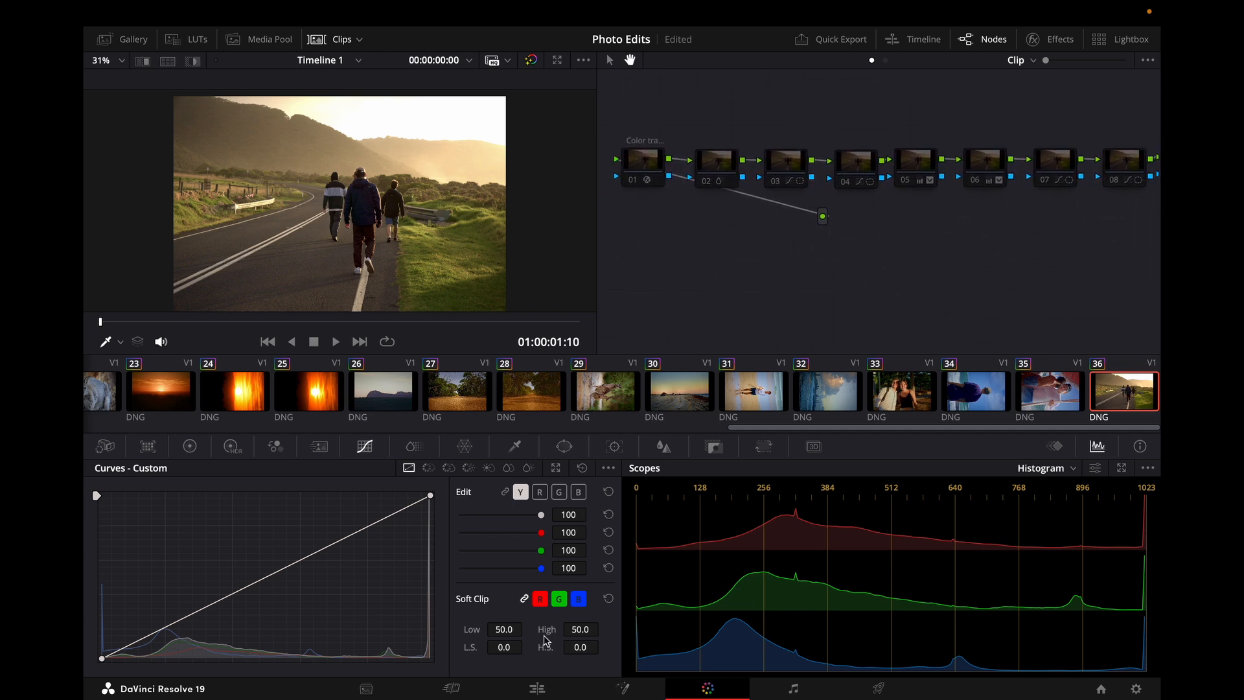
{"action": "left_click", "coordinate": [537, 688]}
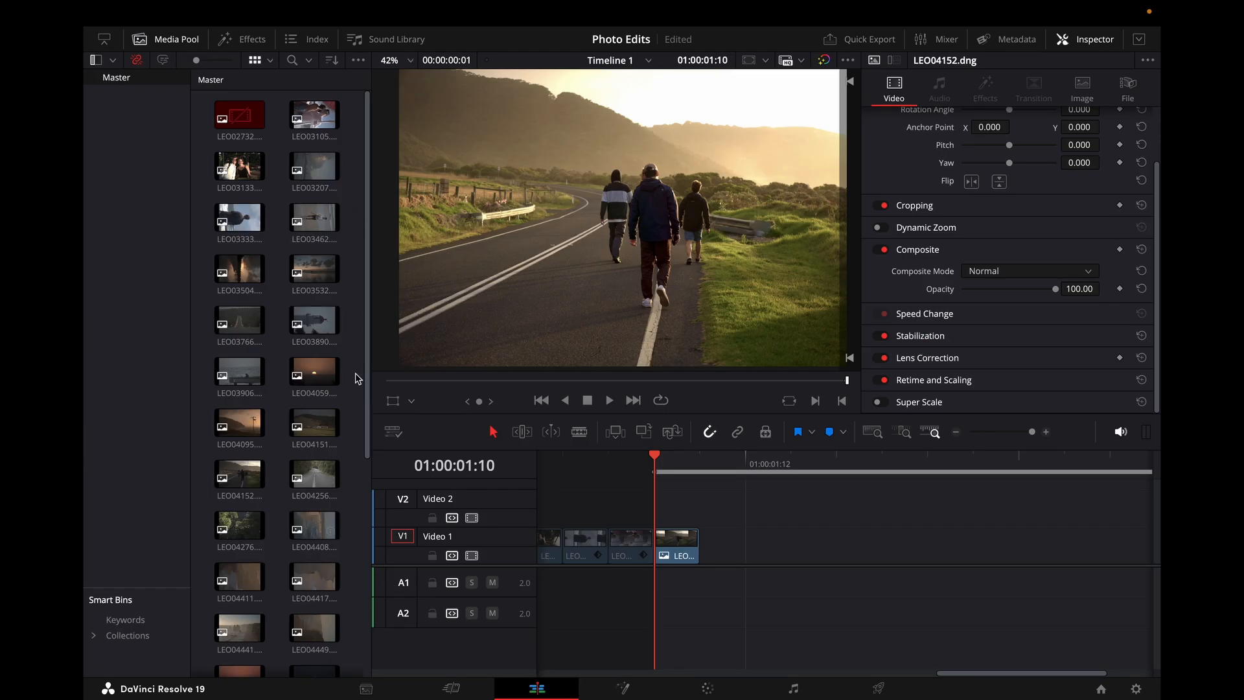
{"action": "left_click", "coordinate": [250, 471]}
{"action": "left_click_drag", "start_coordinate": [248, 472], "coordinate": [738, 547]}
{"action": "key", "text": "super+z"}
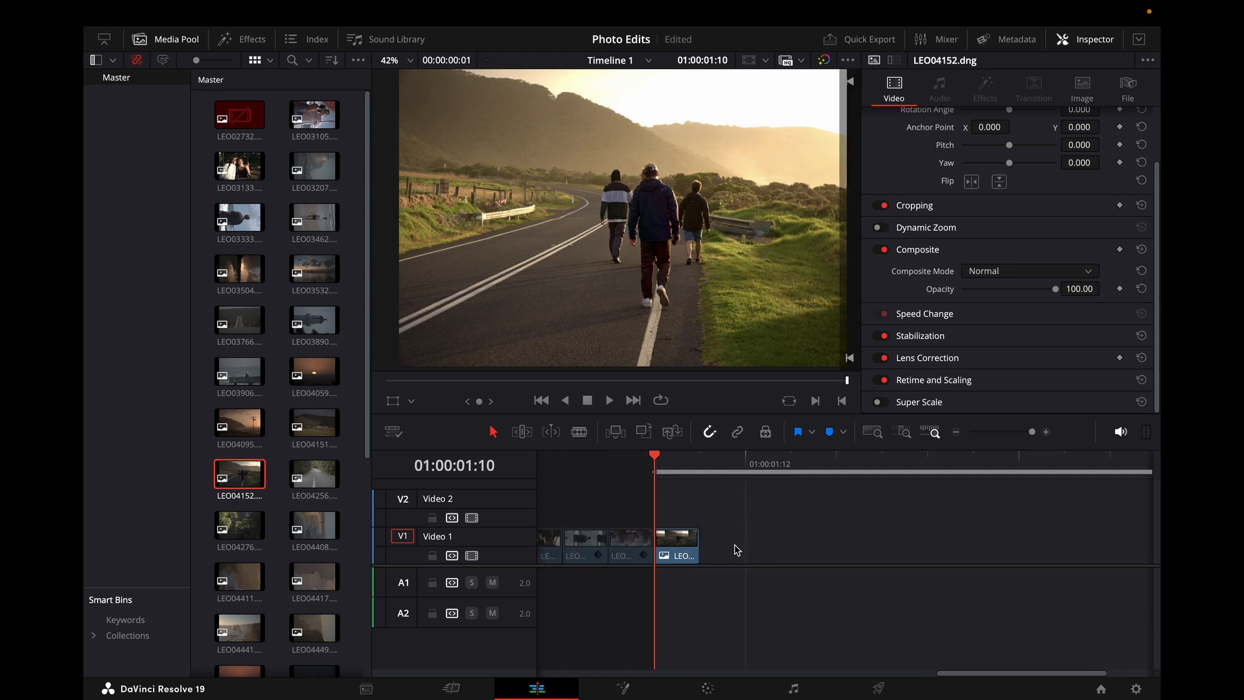
Step: Select the last timeline clip and review its full node tree on the Color page with the clip strip hidden
{"action": "left_click", "coordinate": [679, 555]}
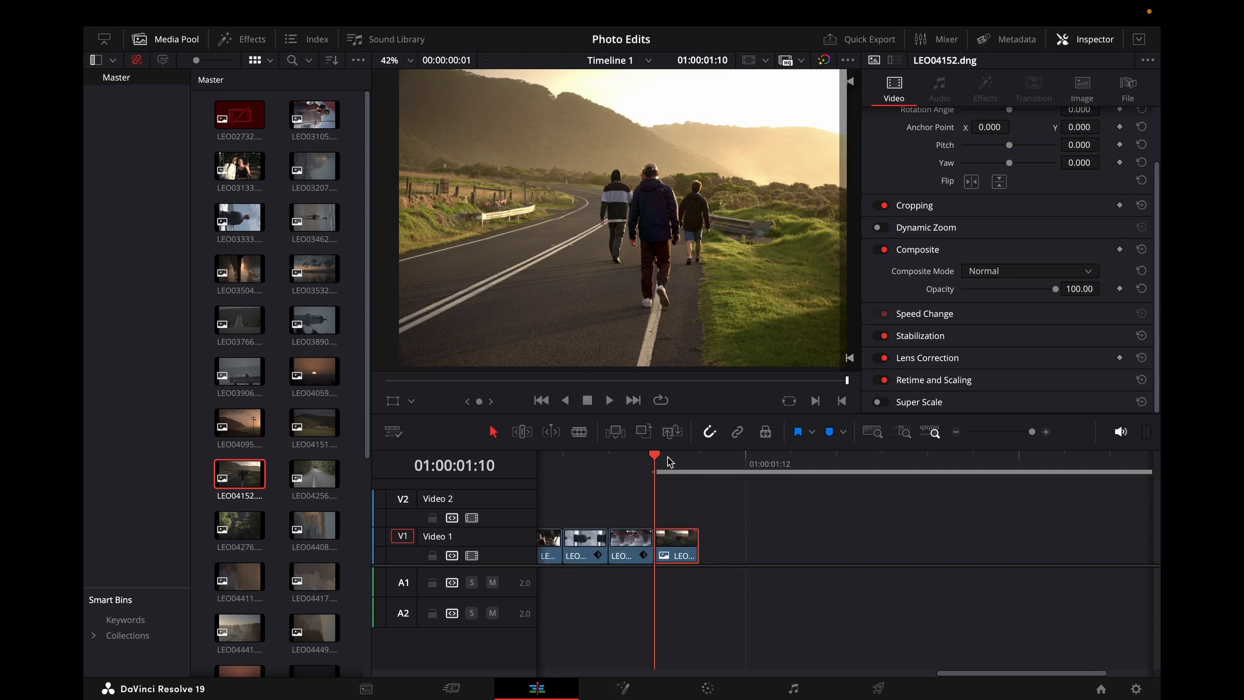
{"action": "left_click", "coordinate": [711, 688]}
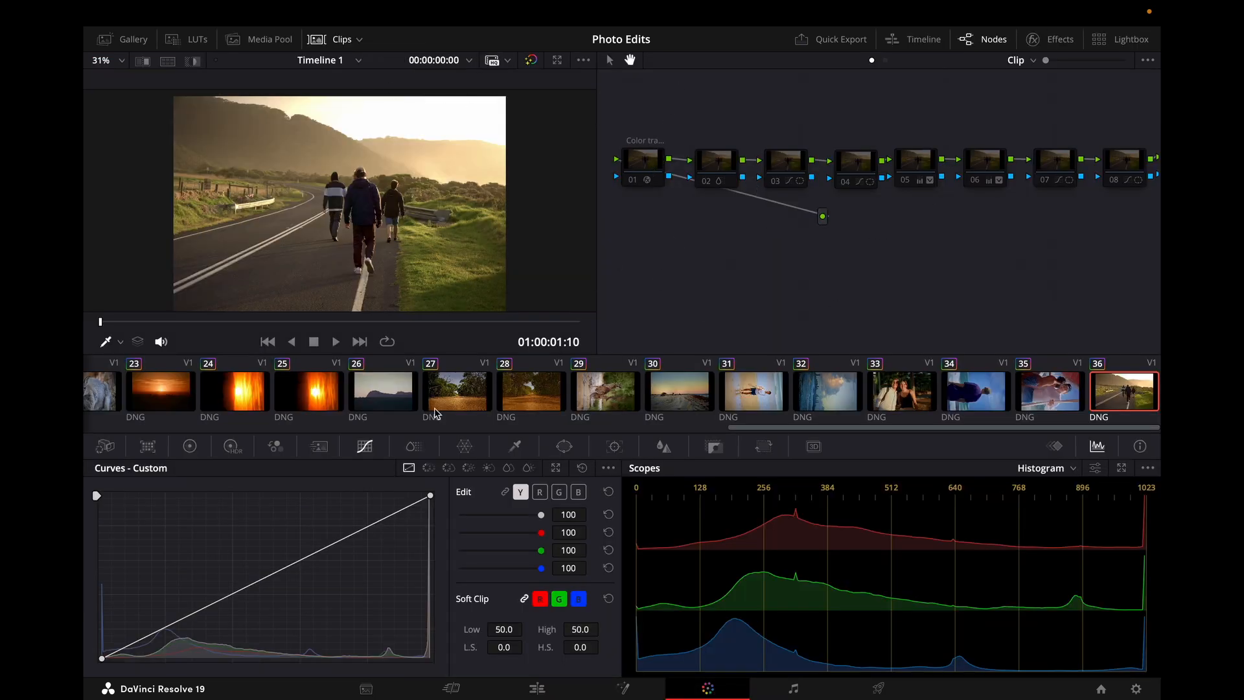
{"action": "left_click", "coordinate": [338, 40]}
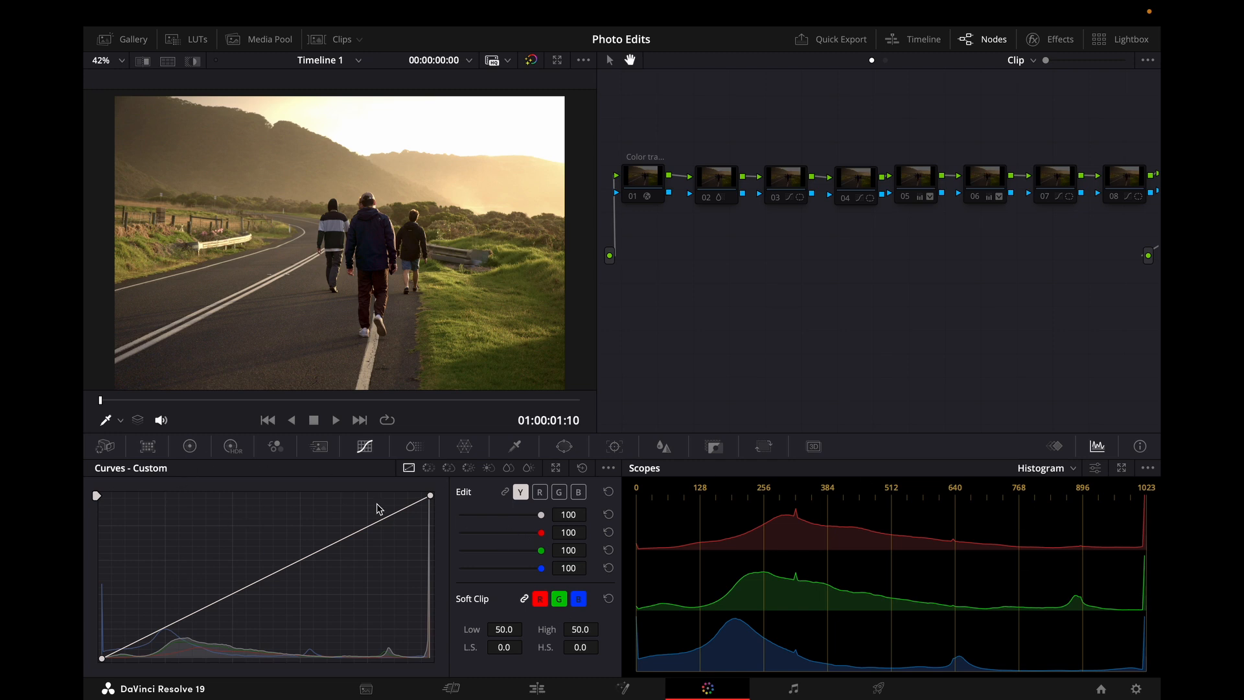
{"action": "left_click_drag", "start_coordinate": [809, 253], "coordinate": [651, 255]}
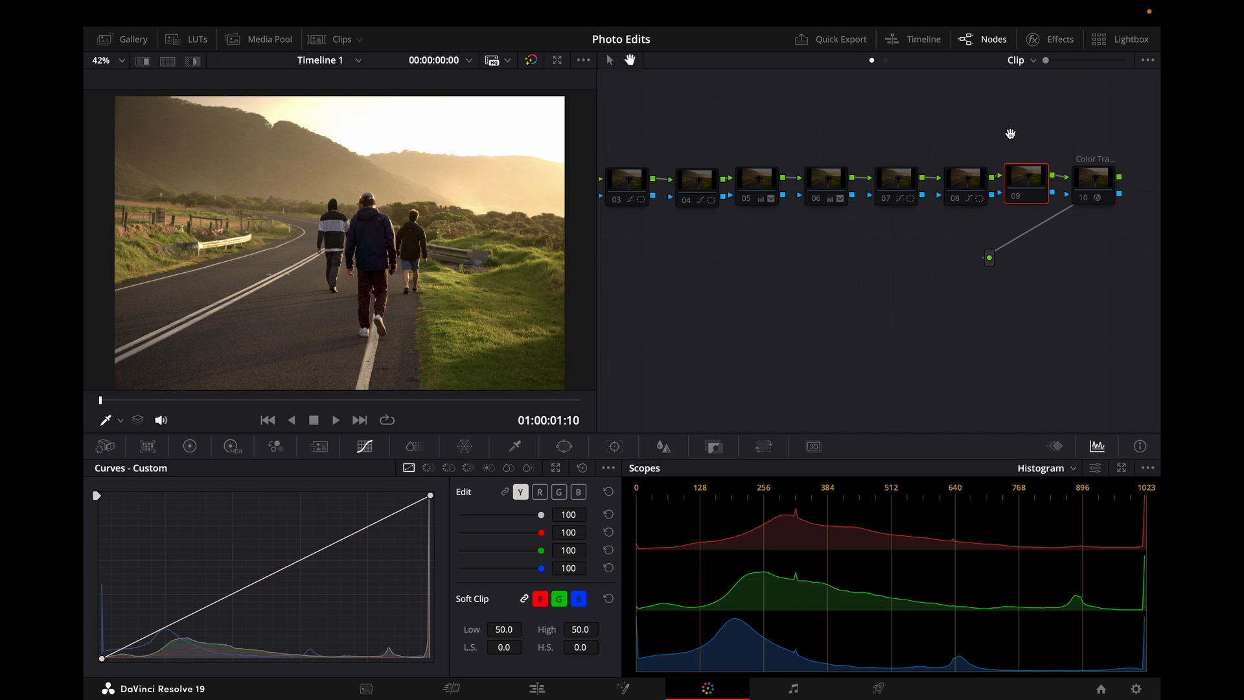
{"action": "left_click_drag", "start_coordinate": [857, 148], "coordinate": [1005, 142]}
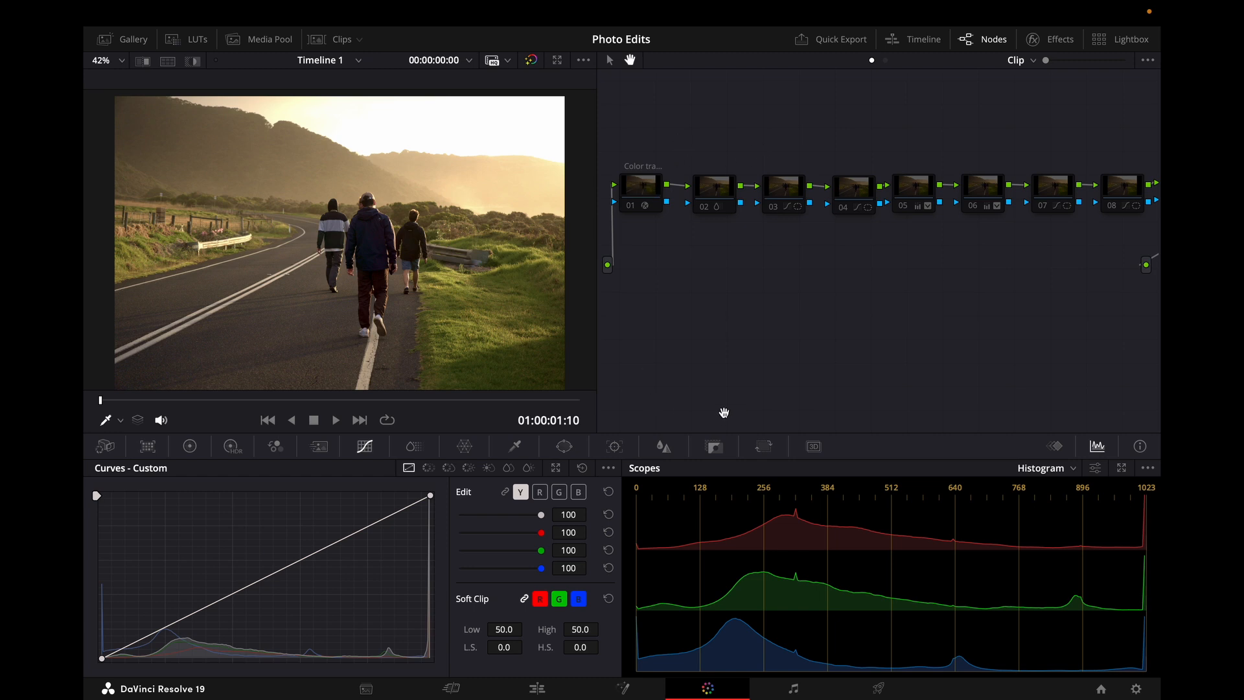
Step: Append the LEO04152 photo to the end of the timeline and open it on the Color page
{"action": "left_click", "coordinate": [537, 688]}
{"action": "left_click_drag", "start_coordinate": [242, 476], "coordinate": [702, 546]}
{"action": "left_click", "coordinate": [717, 466]}
{"action": "left_click", "coordinate": [707, 688]}
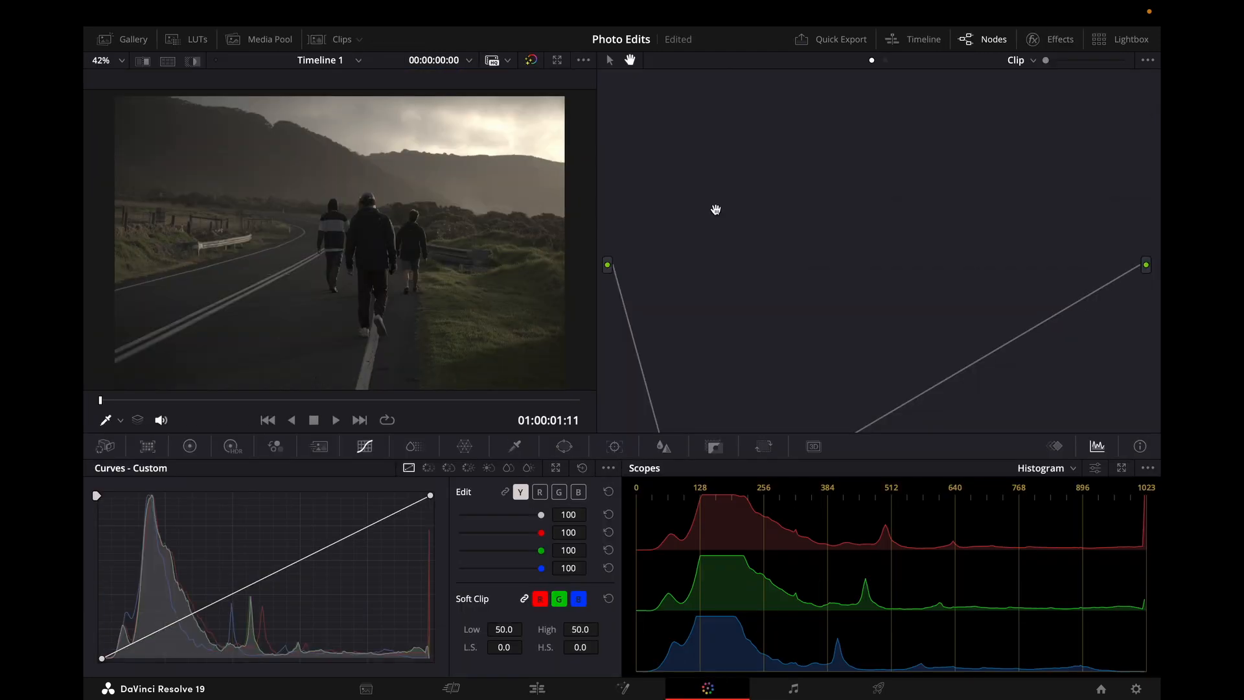
Step: Locate the new clip's first node and reposition it in the node graph
{"action": "left_click_drag", "start_coordinate": [719, 308], "coordinate": [711, 121]}
{"action": "left_click_drag", "start_coordinate": [696, 201], "coordinate": [716, 333]}
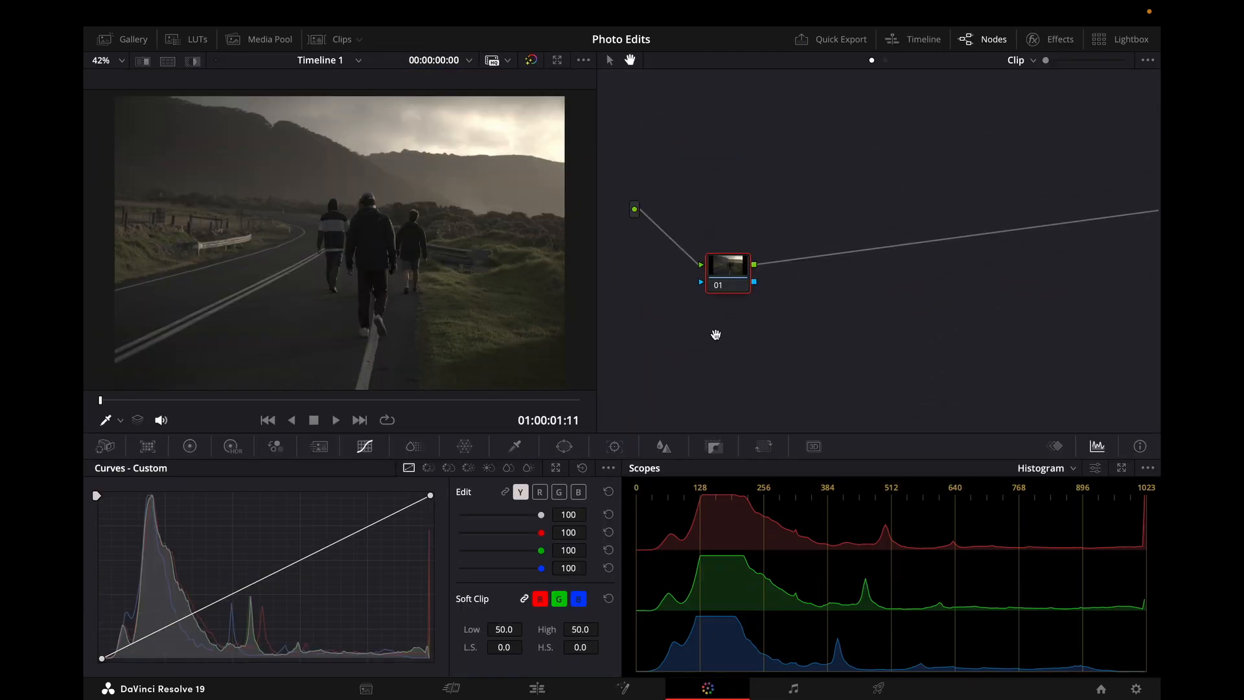
{"action": "left_click_drag", "start_coordinate": [732, 258], "coordinate": [666, 139]}
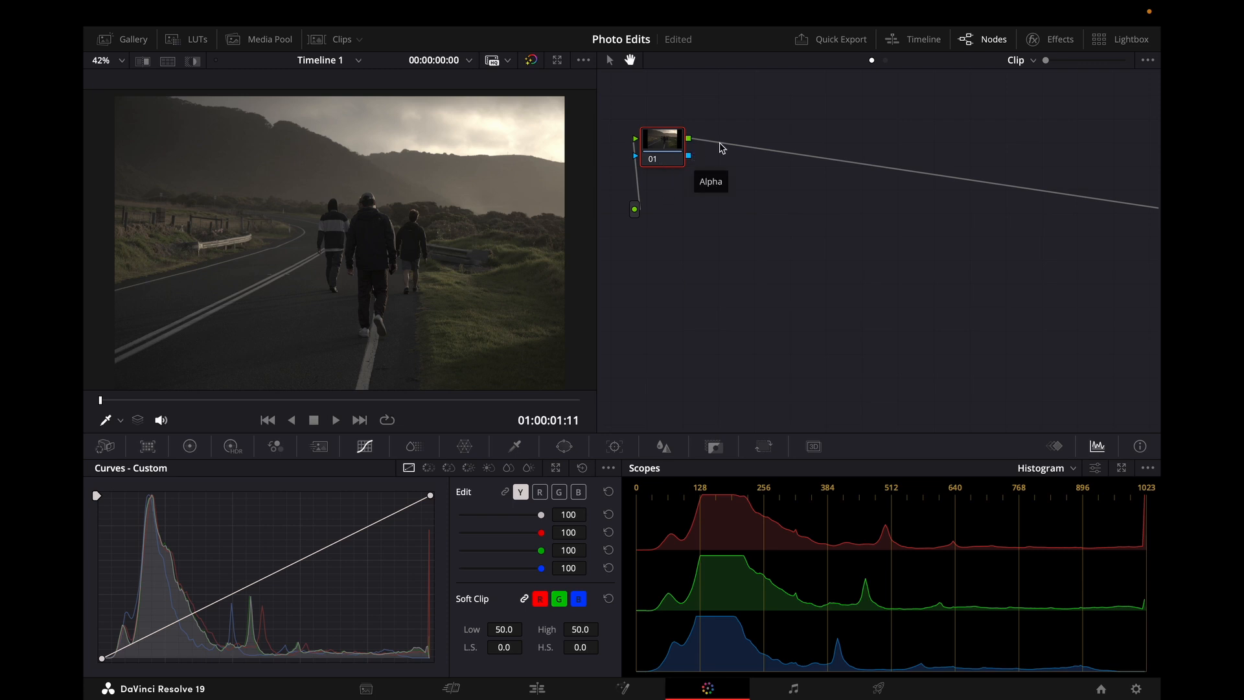
{"action": "left_click_drag", "start_coordinate": [761, 178], "coordinate": [741, 192]}
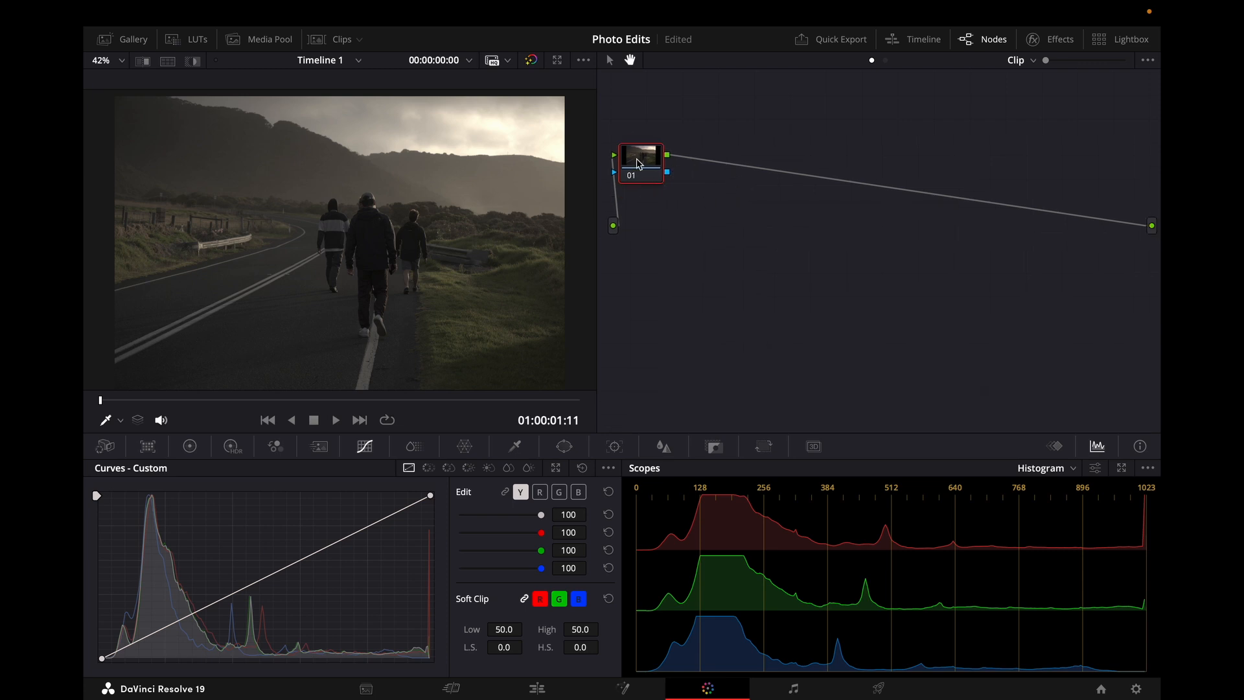
Step: Search the effects library for "color sp" and apply Color Space Transform to node 01
{"action": "left_click", "coordinate": [1032, 39]}
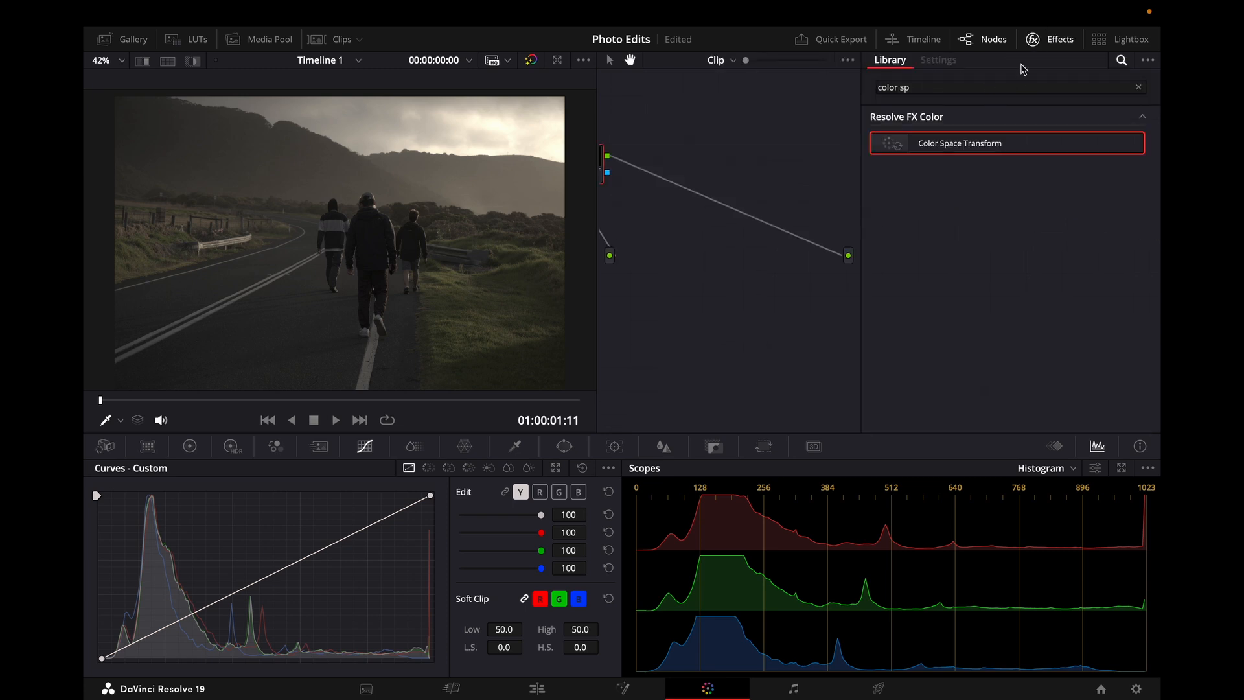
{"action": "left_click_drag", "start_coordinate": [986, 87], "coordinate": [812, 88]}
{"action": "key", "text": "BackSpace"}
{"action": "type", "text": "color sp"}
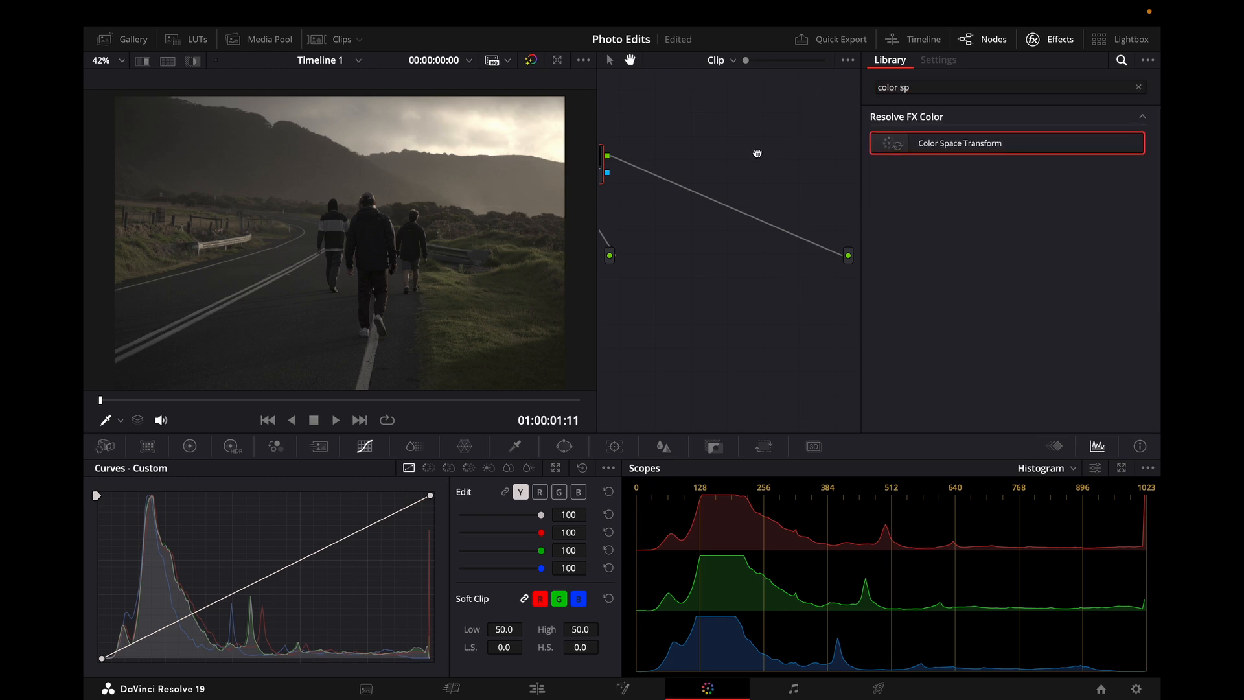
{"action": "left_click_drag", "start_coordinate": [758, 154], "coordinate": [818, 153]}
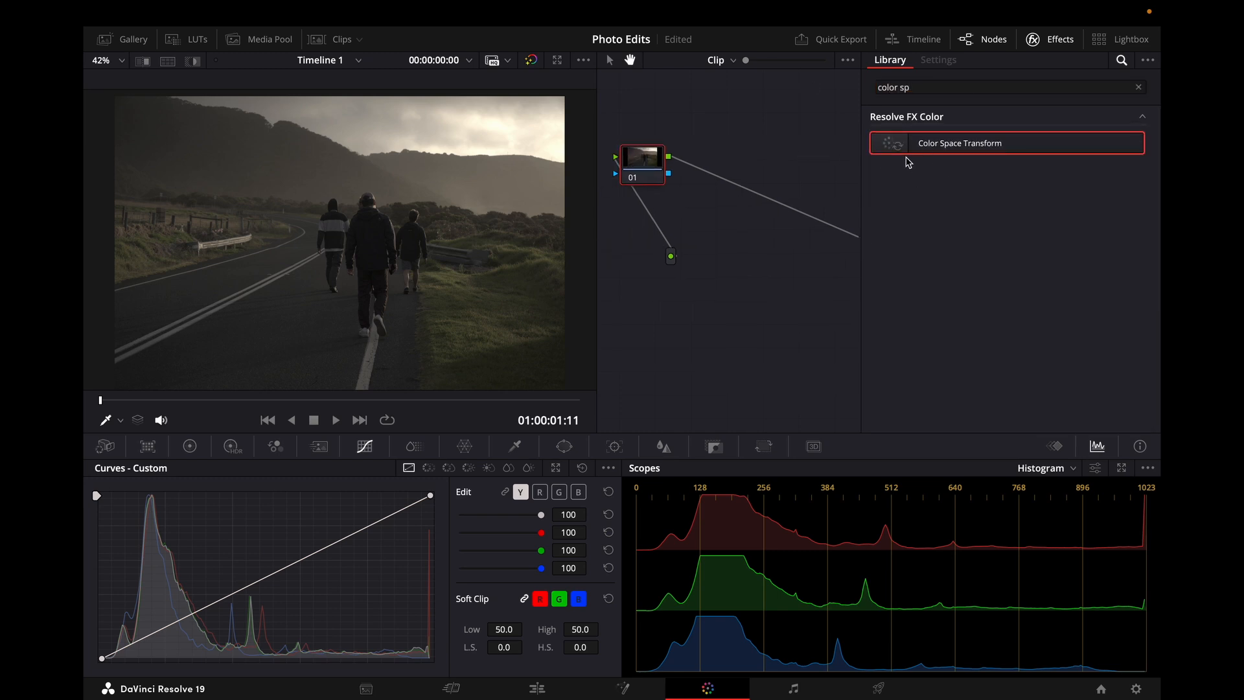
{"action": "left_click_drag", "start_coordinate": [911, 145], "coordinate": [642, 162]}
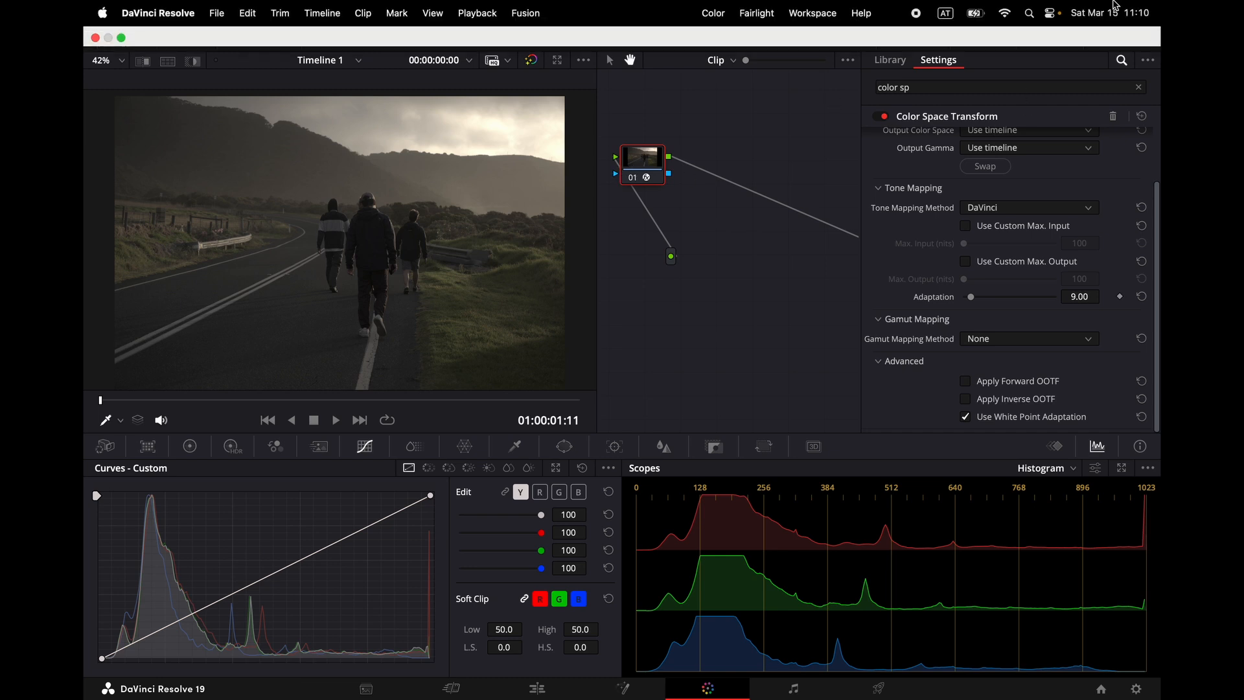
Step: Add a serial node after node 01 and position it in the node graph
{"action": "left_click", "coordinate": [1051, 39]}
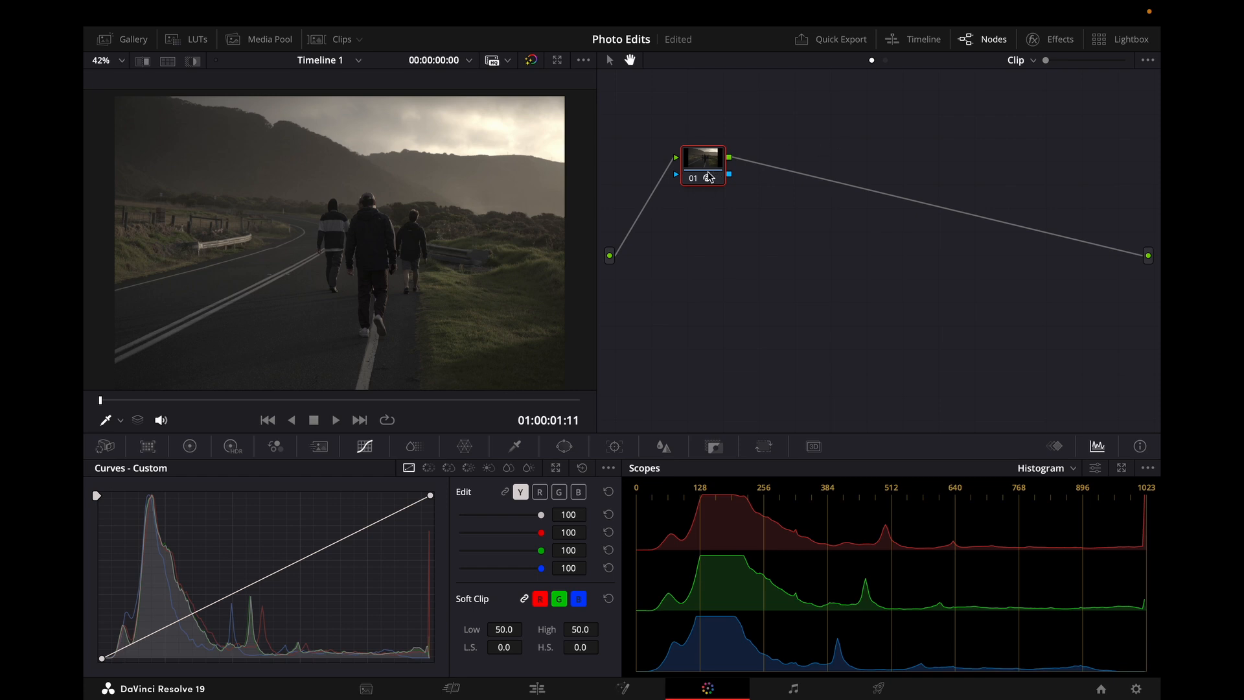
{"action": "left_click_drag", "start_coordinate": [708, 171], "coordinate": [676, 167]}
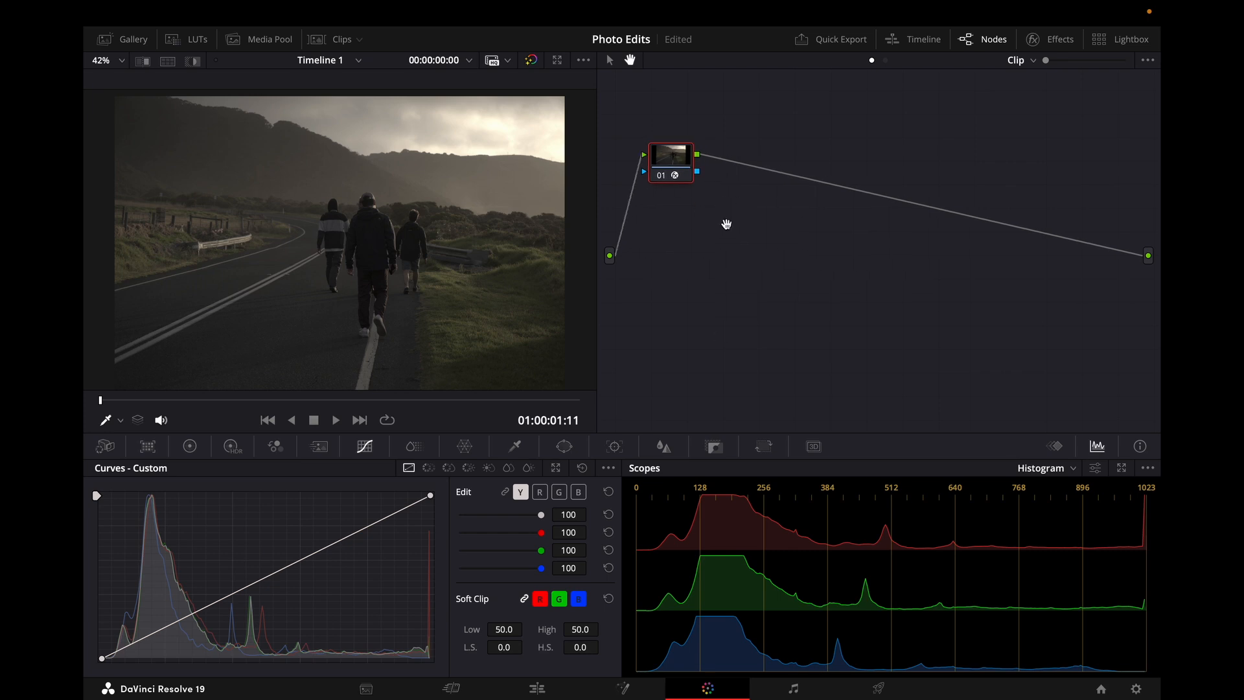
{"action": "key", "text": "alt+s"}
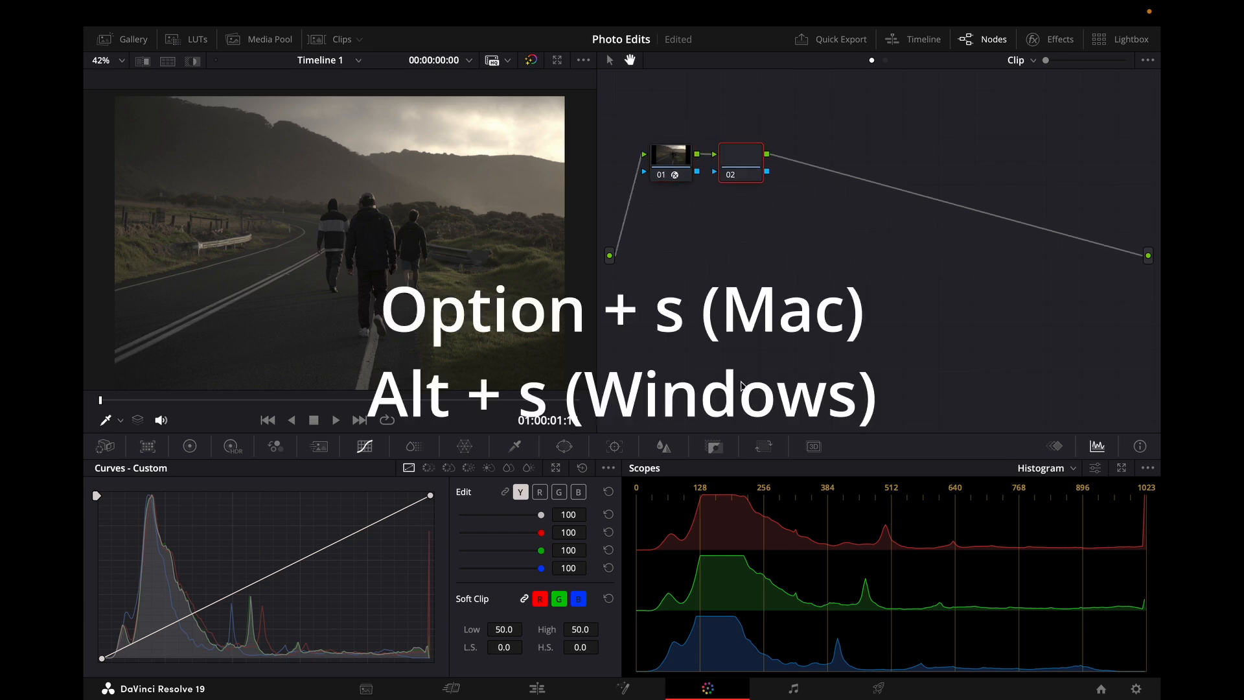
{"action": "left_click_drag", "start_coordinate": [771, 166], "coordinate": [1057, 175]}
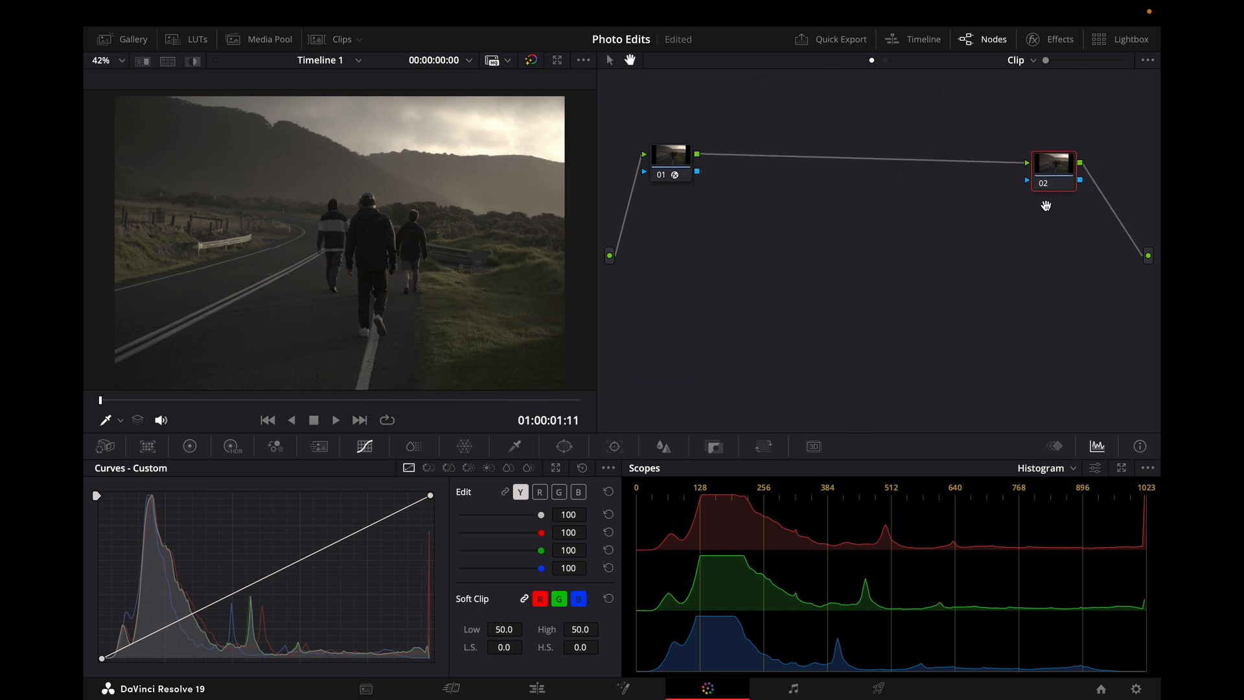
{"action": "left_click_drag", "start_coordinate": [1043, 188], "coordinate": [779, 176]}
Step: Compare nodes 01 and 02 and their Color Space Transform settings by selecting each in turn
{"action": "left_click", "coordinate": [666, 167]}
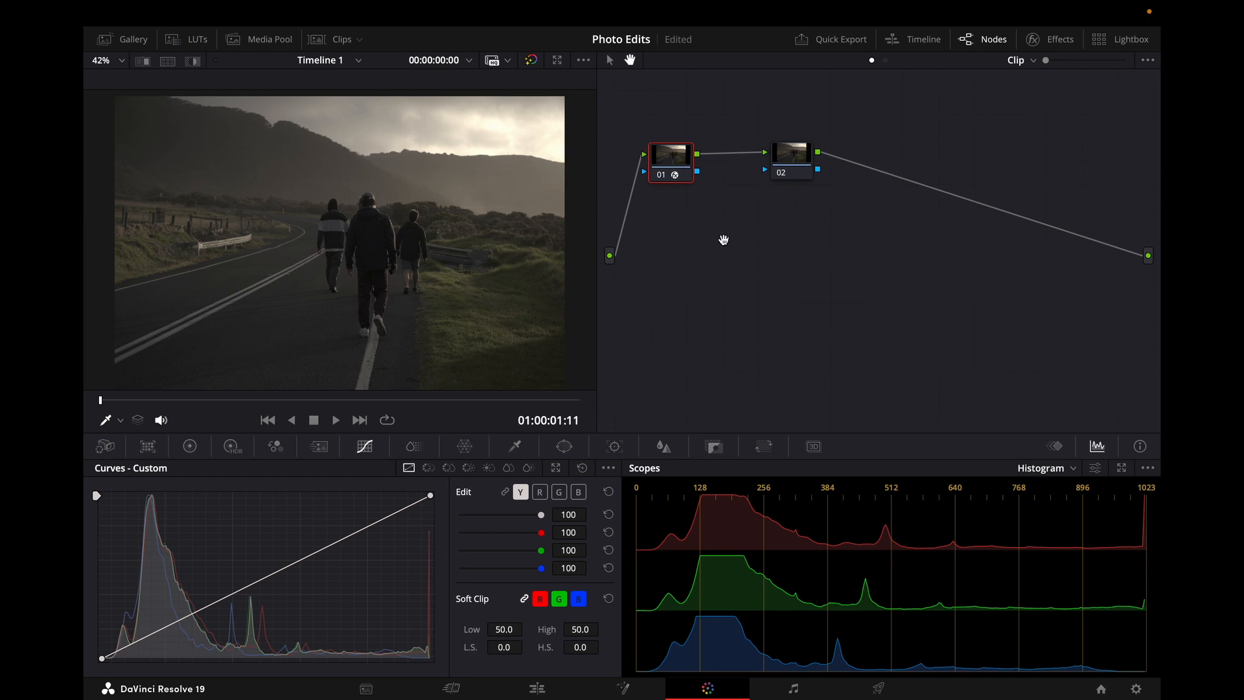
{"action": "left_click", "coordinate": [790, 159]}
{"action": "left_click", "coordinate": [673, 161]}
{"action": "left_click", "coordinate": [807, 169]}
{"action": "left_click", "coordinate": [678, 166]}
{"action": "left_click", "coordinate": [802, 171]}
{"action": "left_click", "coordinate": [1045, 38]}
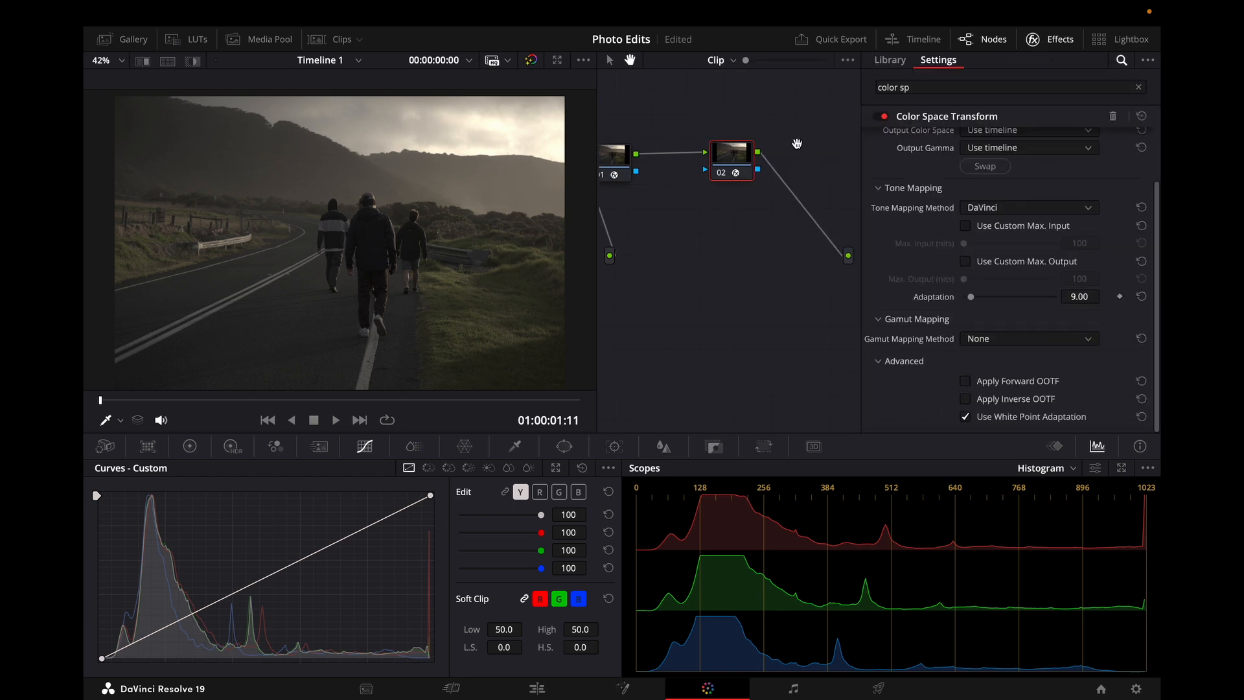
{"action": "left_click", "coordinate": [688, 175]}
{"action": "left_click", "coordinate": [779, 172]}
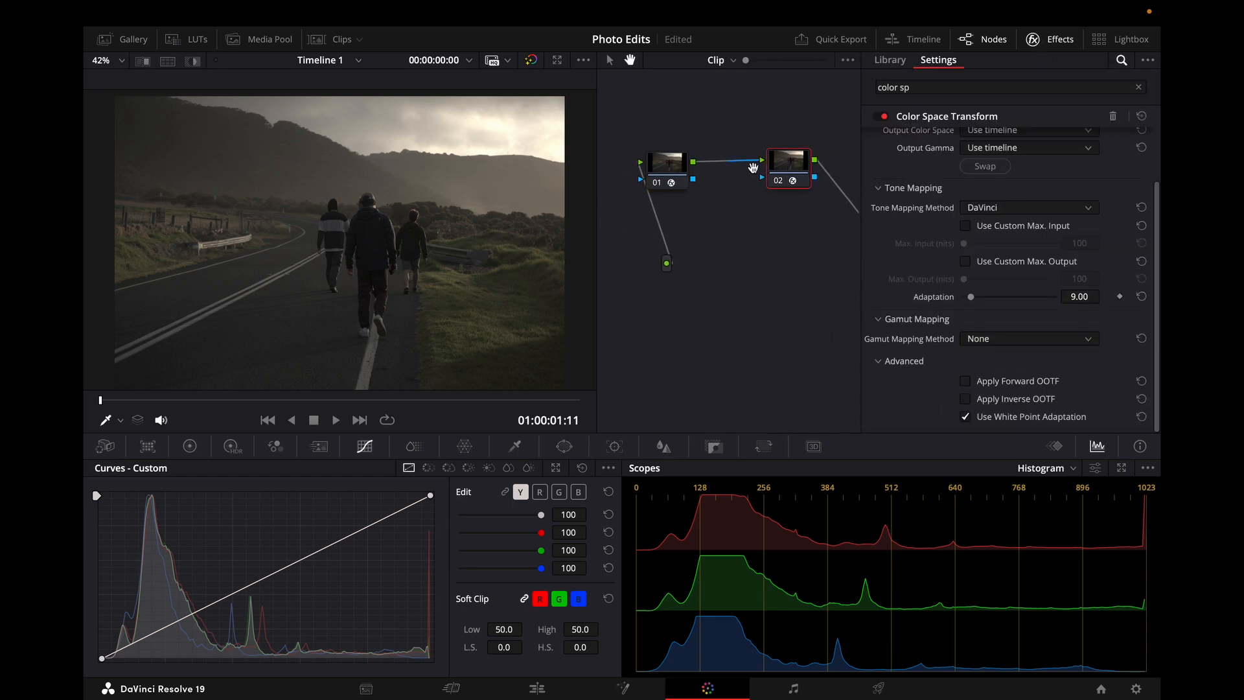
Step: Delete both nodes from the clip's node graph
{"action": "left_click", "coordinate": [665, 172]}
{"action": "left_click", "coordinate": [794, 173]}
{"action": "key", "text": "Delete"}
{"action": "left_click", "coordinate": [679, 174]}
{"action": "key", "text": "Delete"}
{"action": "left_click", "coordinate": [1060, 43]}
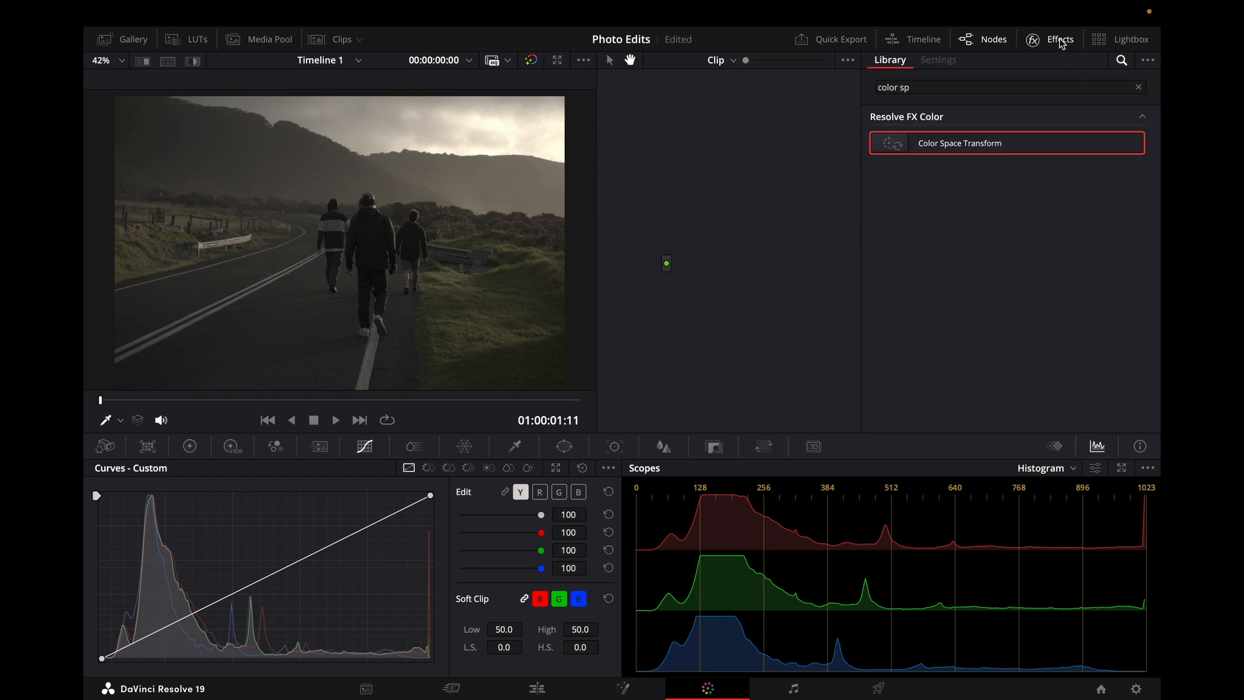
{"action": "left_click", "coordinate": [1060, 43]}
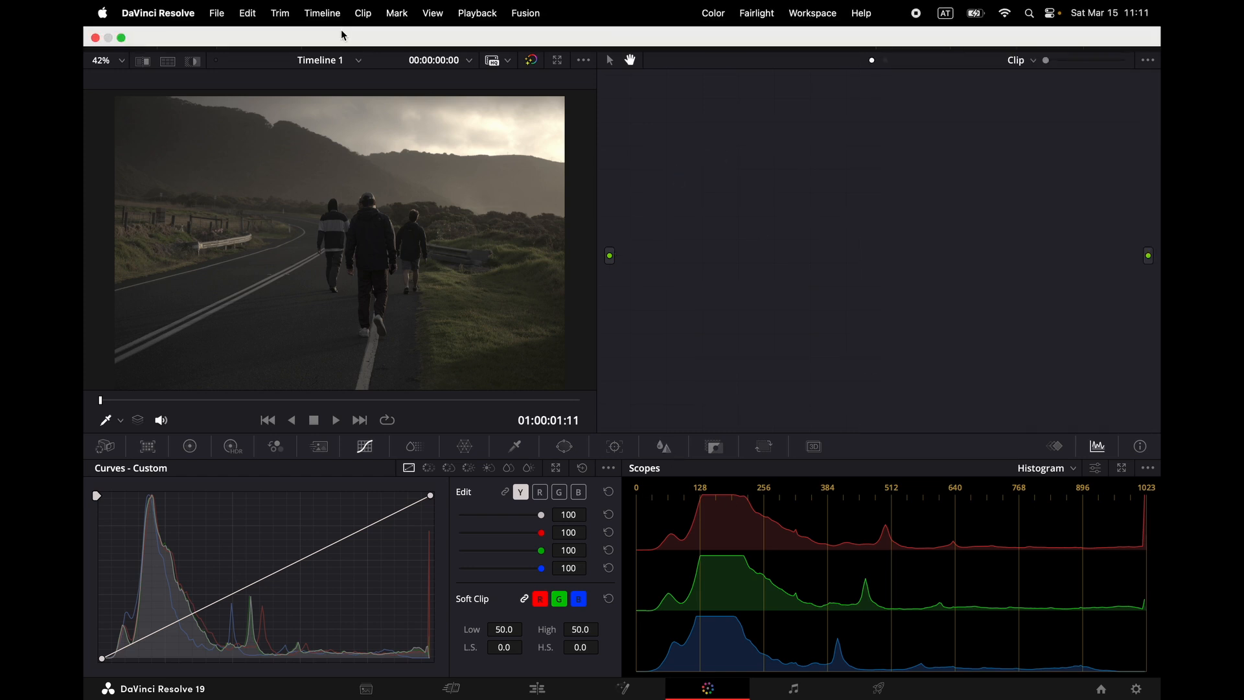
Step: Select clip 36 in the clip strip and review its node tree
{"action": "left_click", "coordinate": [334, 39]}
{"action": "left_click", "coordinate": [1035, 398]}
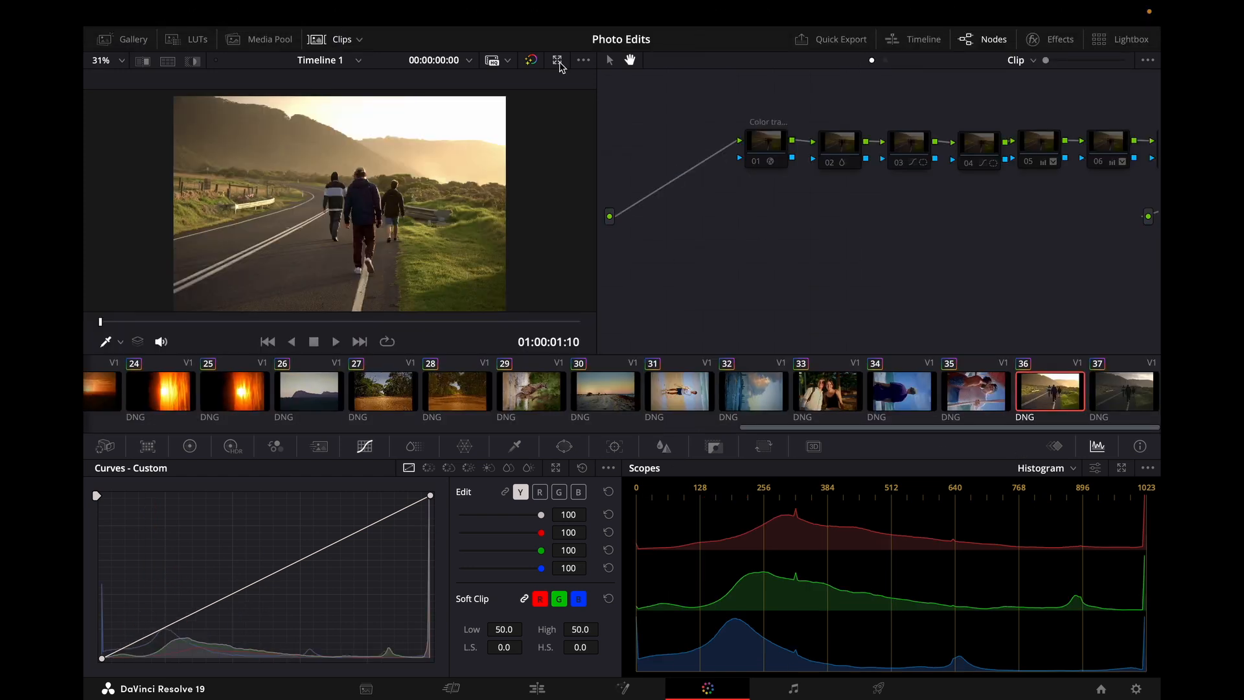
{"action": "left_click", "coordinate": [333, 39]}
{"action": "left_click_drag", "start_coordinate": [825, 227], "coordinate": [754, 307]}
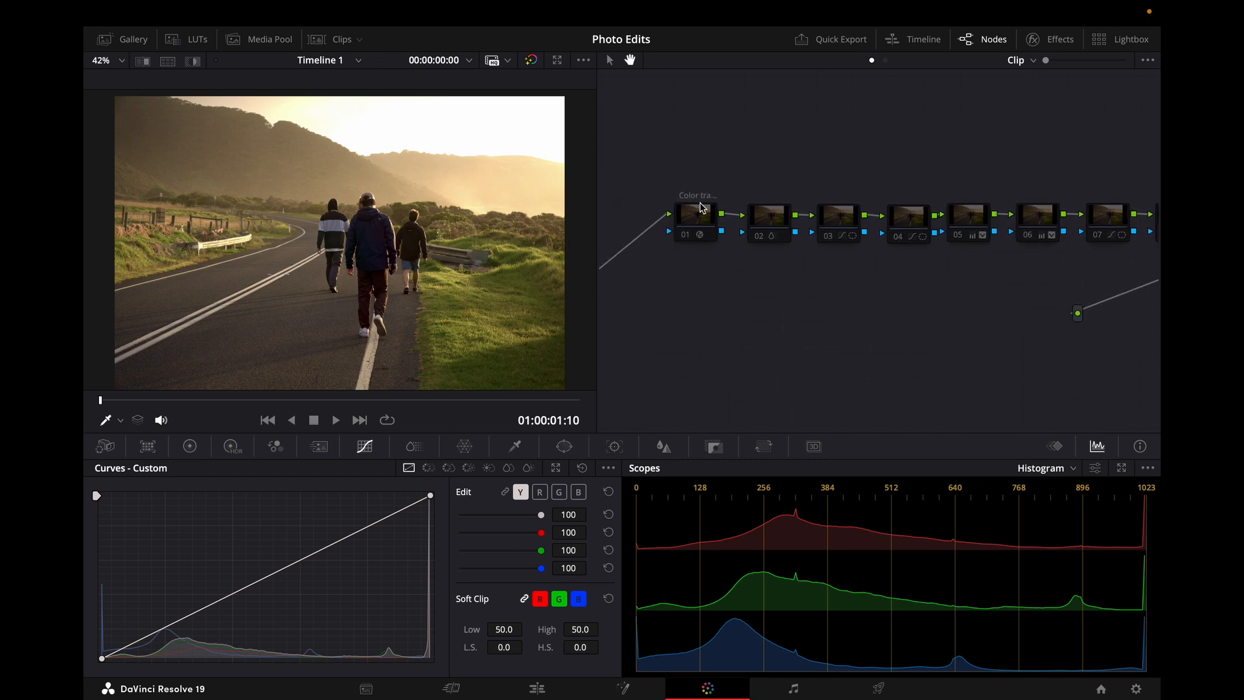
{"action": "left_click_drag", "start_coordinate": [700, 207], "coordinate": [646, 151]}
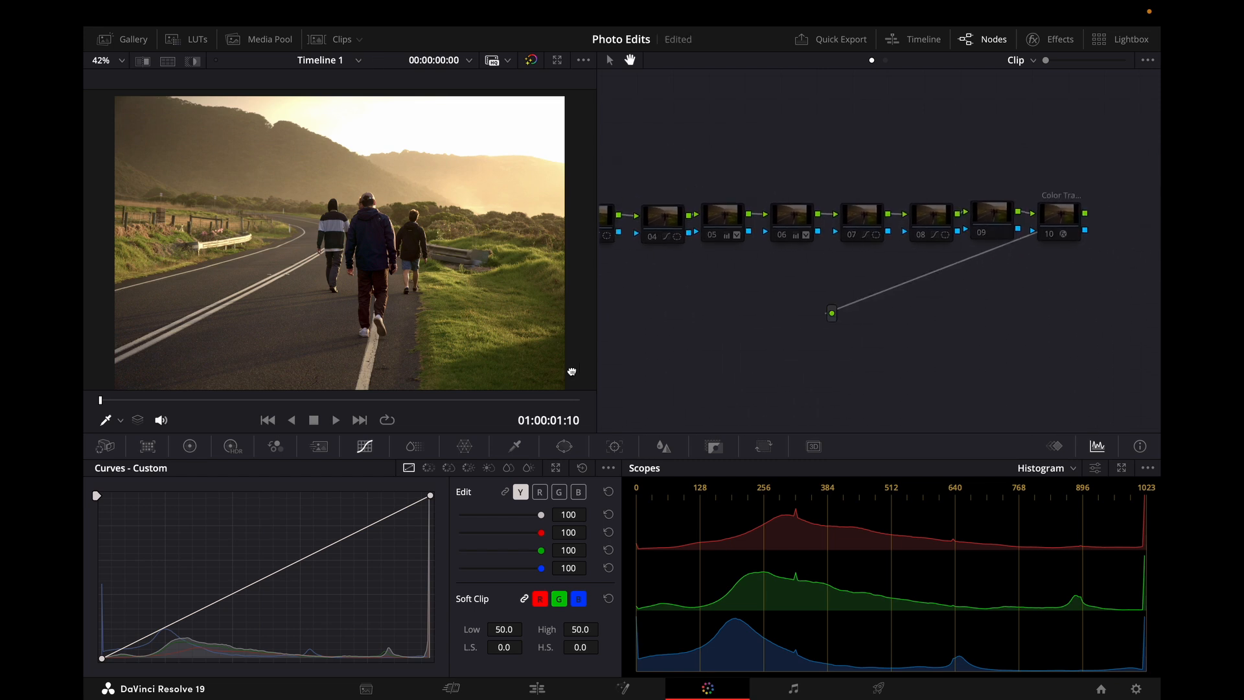
Step: Move node 10 slightly further right at the end of the node chain
{"action": "left_click_drag", "start_coordinate": [1060, 224], "coordinate": [1115, 213]}
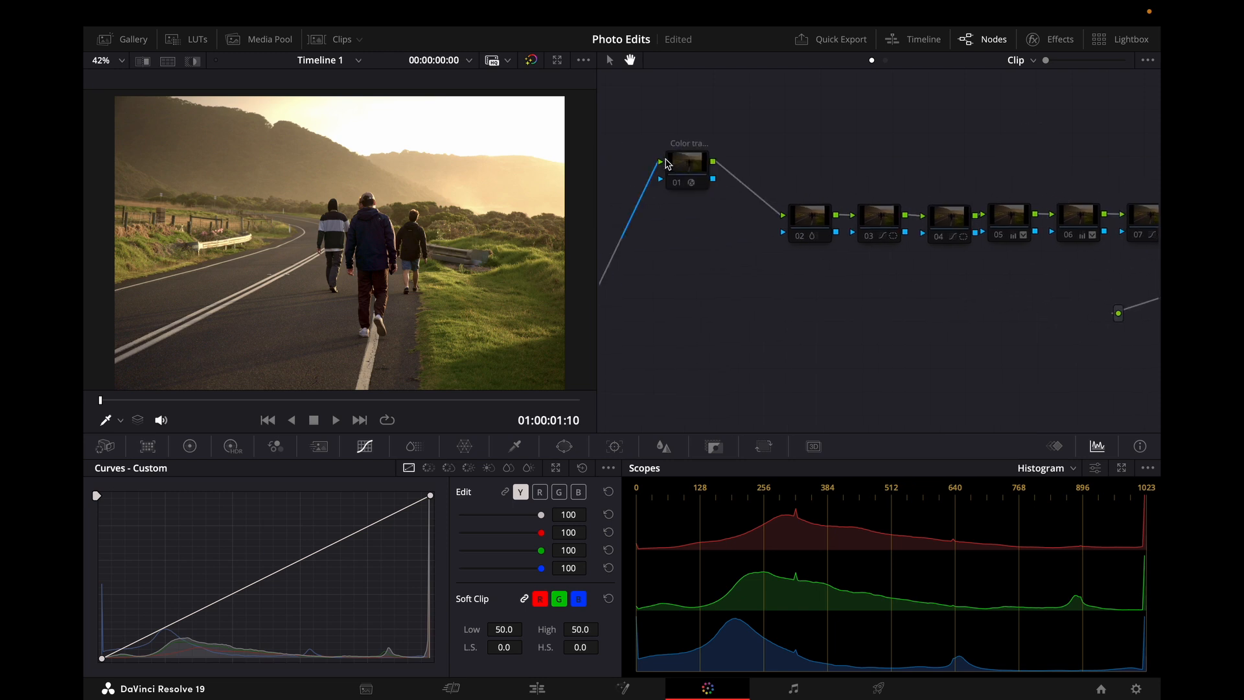
{"action": "left_click", "coordinate": [688, 165]}
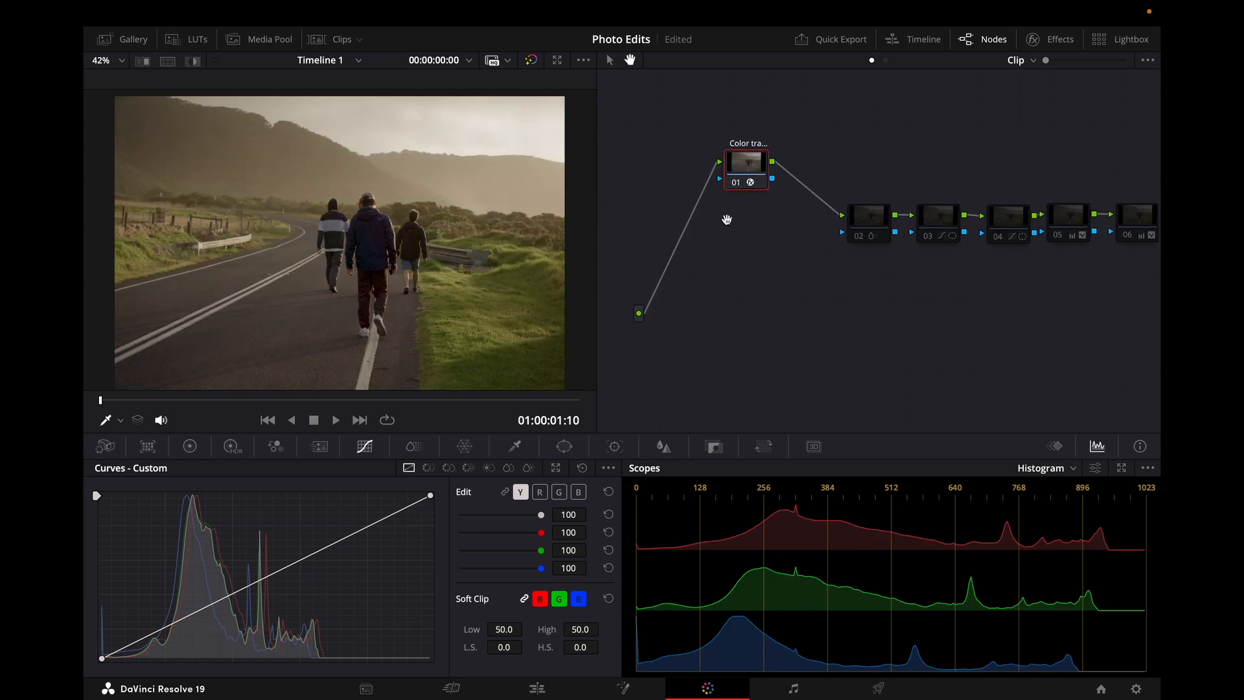
Step: Inspect the Color Space Transform settings of node 01 and of the final node 10
{"action": "left_click", "coordinate": [1034, 39]}
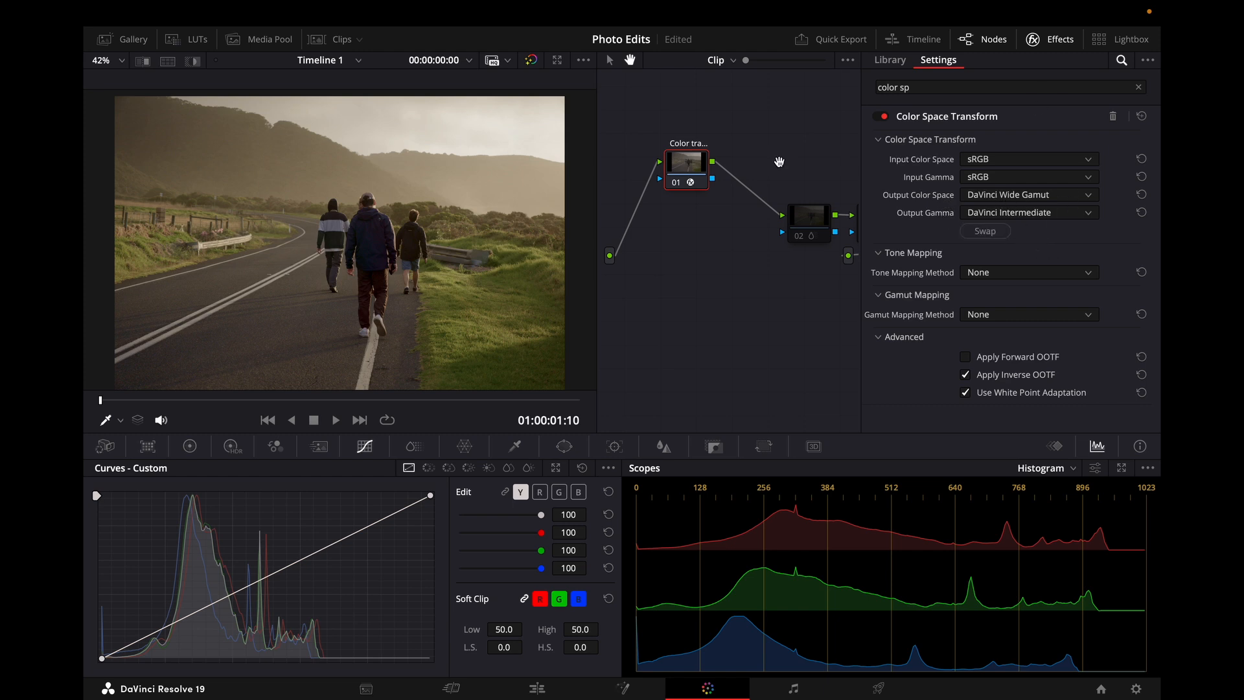
{"action": "left_click_drag", "start_coordinate": [780, 162], "coordinate": [583, 107]}
{"action": "left_click_drag", "start_coordinate": [783, 125], "coordinate": [702, 120]}
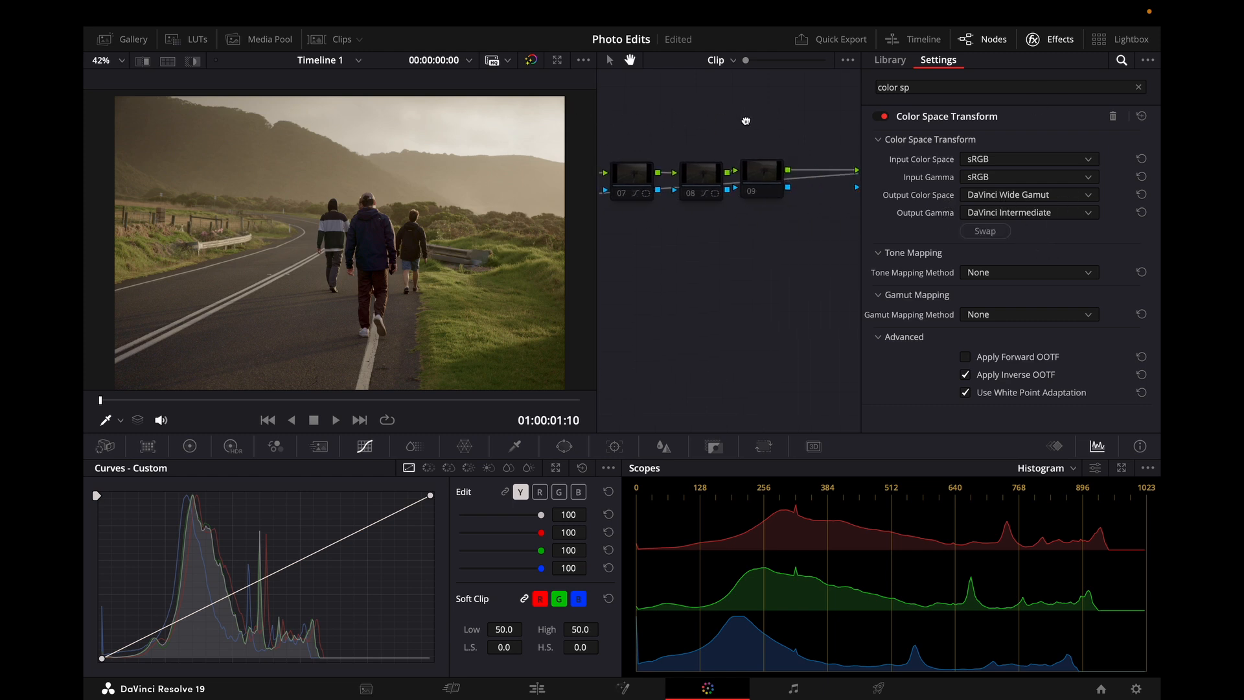
{"action": "left_click", "coordinate": [1032, 39]}
{"action": "left_click", "coordinate": [1105, 174]}
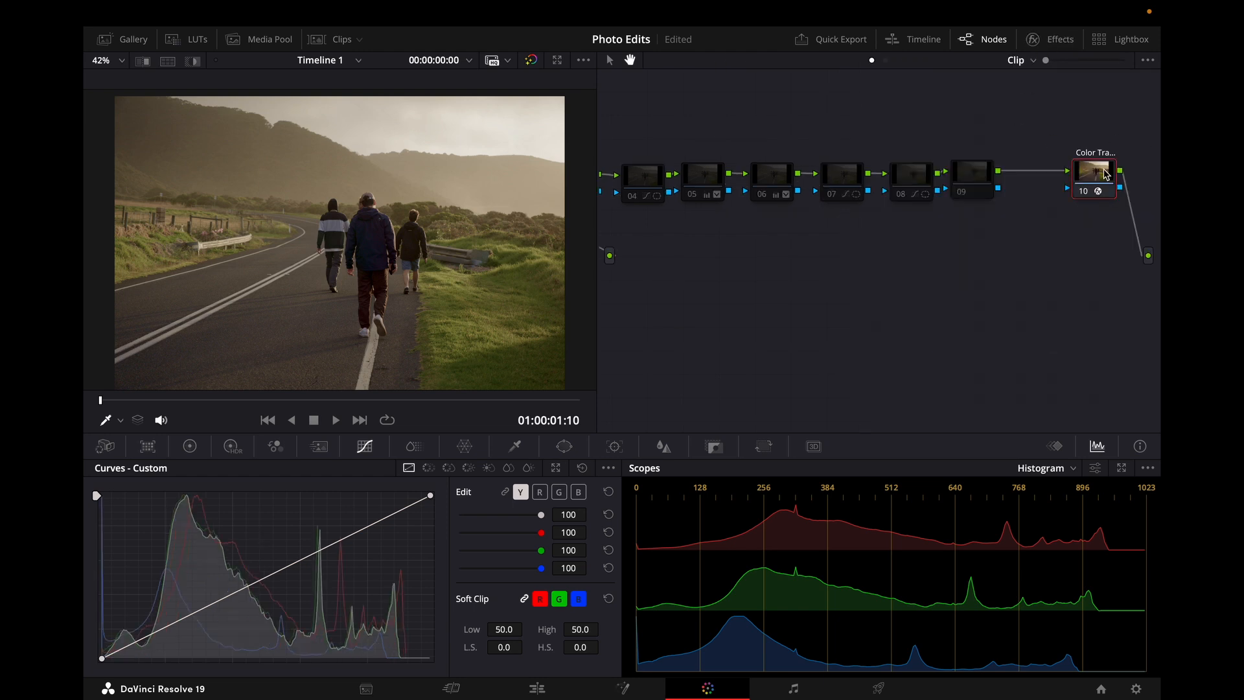
{"action": "left_click", "coordinate": [1049, 41]}
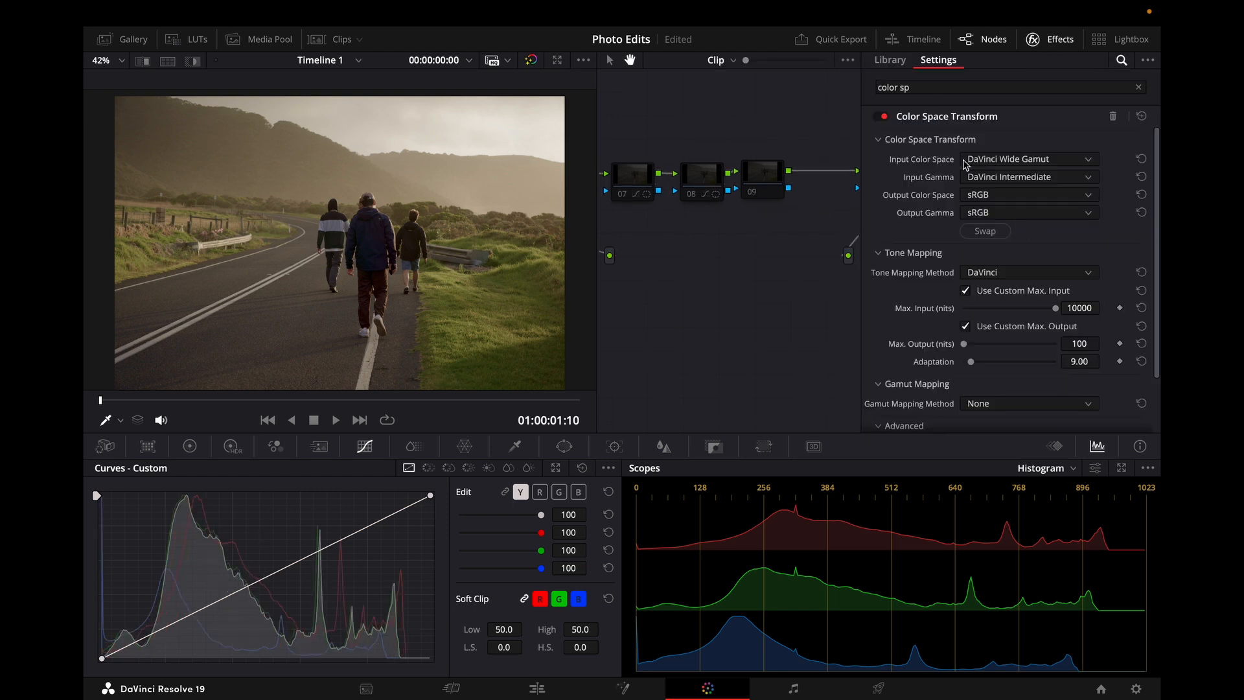
Step: Swap node 10's transform input and output spaces and swap them back
{"action": "left_click", "coordinate": [993, 236]}
{"action": "left_click", "coordinate": [992, 236]}
{"action": "left_click", "coordinate": [992, 236]}
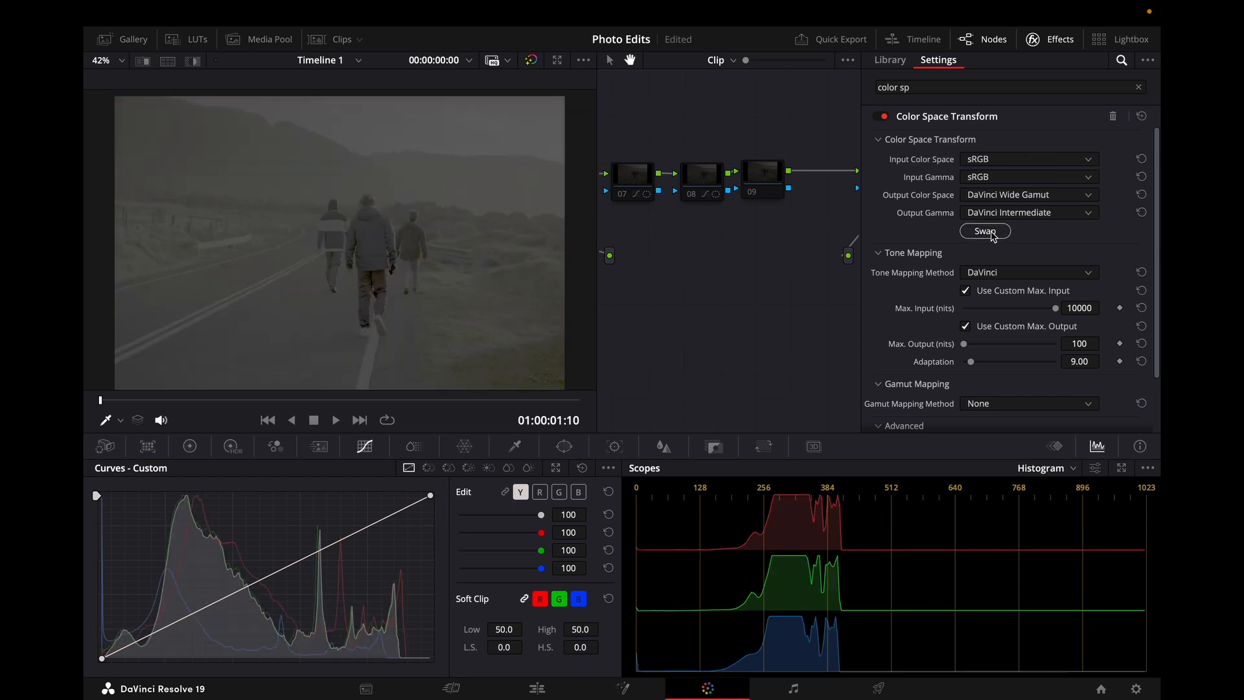
{"action": "left_click", "coordinate": [992, 237]}
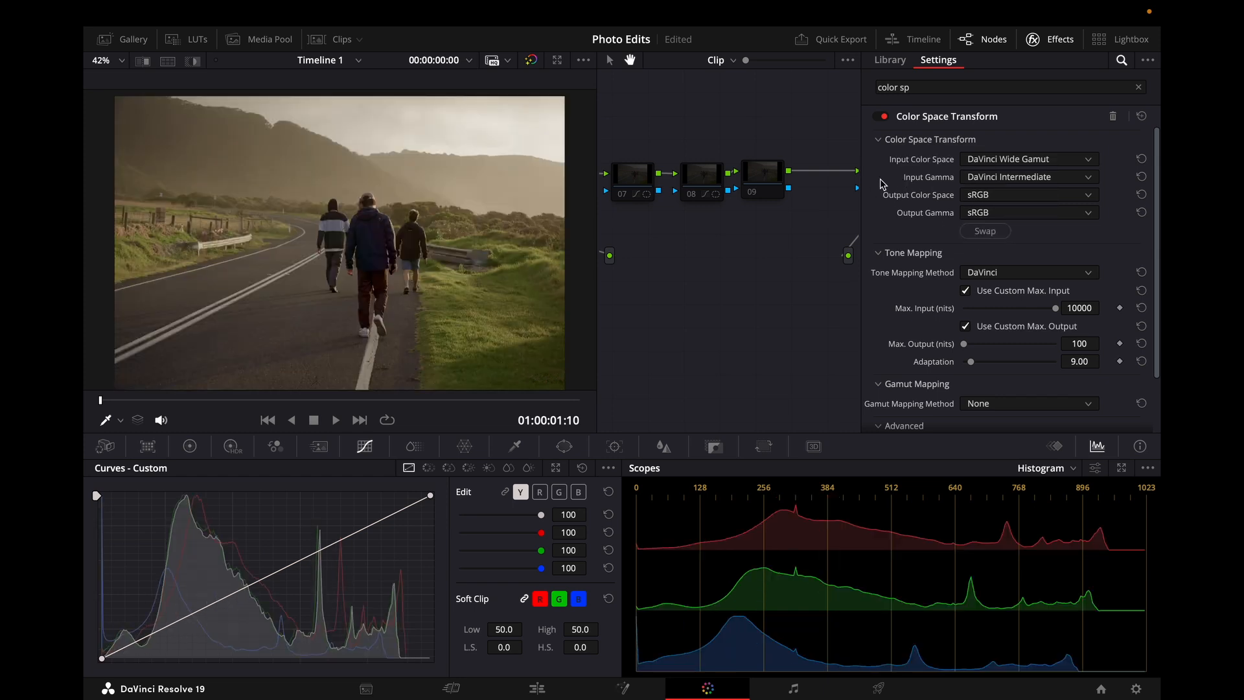
Step: Review node 10's Color Space Transform settings once more and close the effects settings
{"action": "left_click", "coordinate": [1032, 39]}
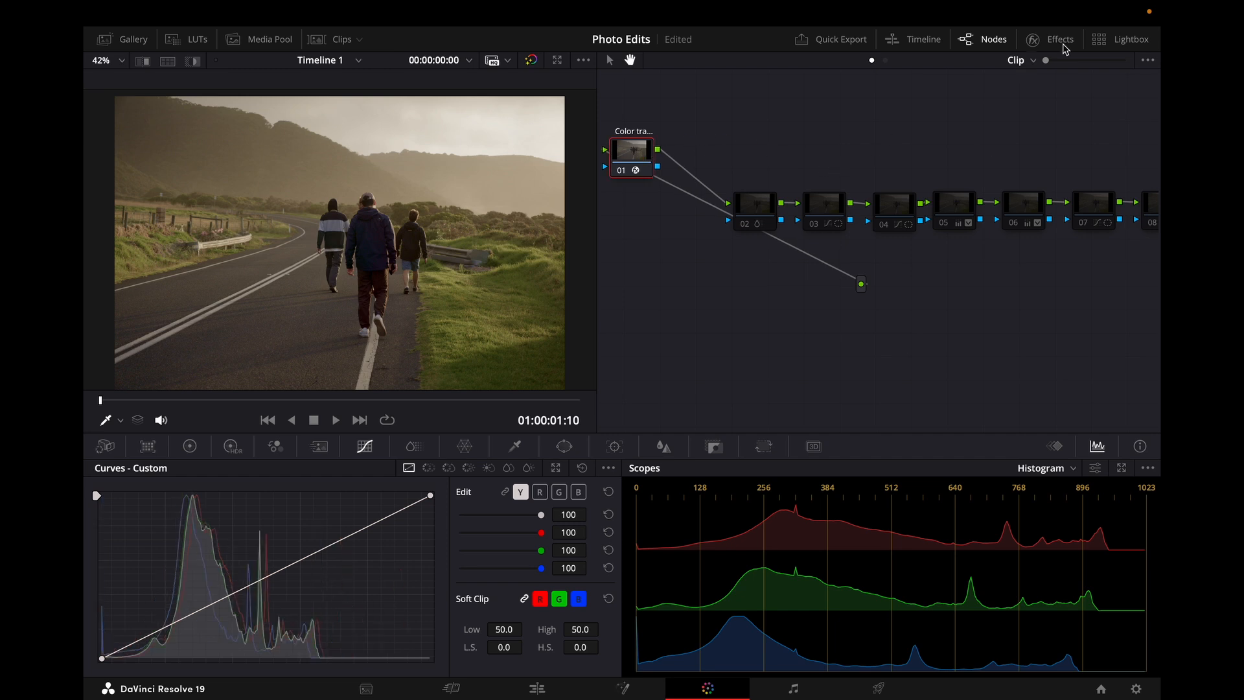
{"action": "left_click", "coordinate": [1062, 44]}
{"action": "left_click", "coordinate": [1073, 35]}
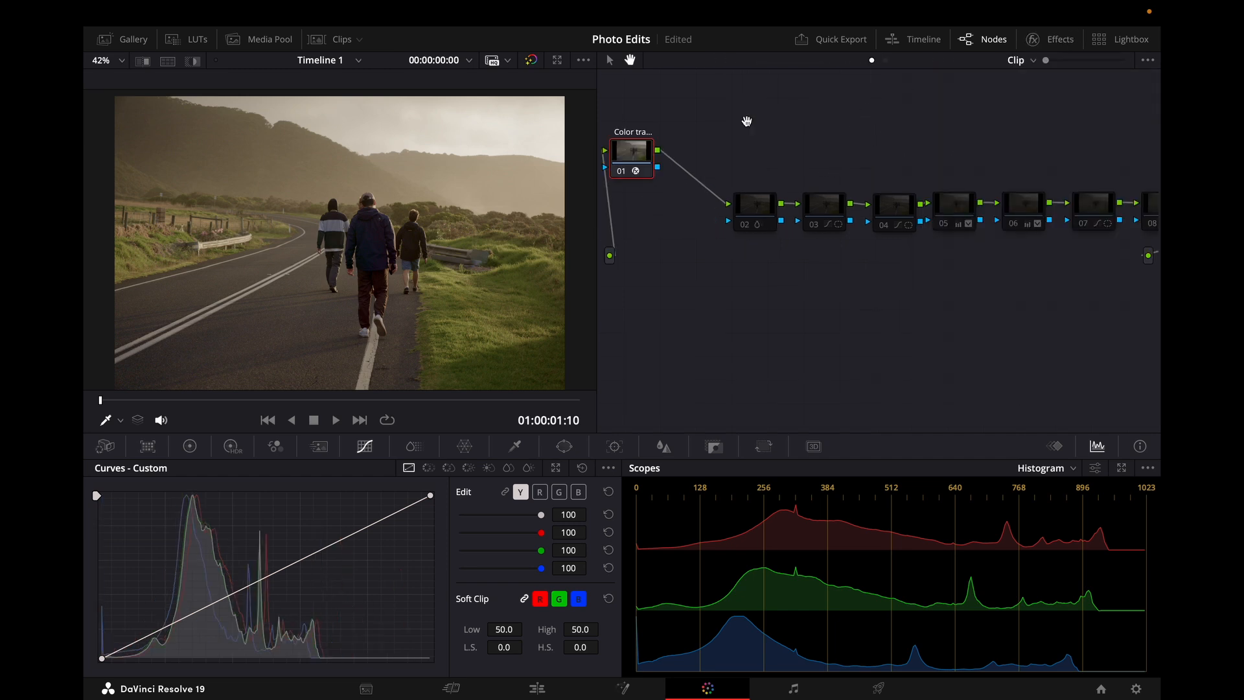
{"action": "left_click_drag", "start_coordinate": [958, 167], "coordinate": [659, 167]}
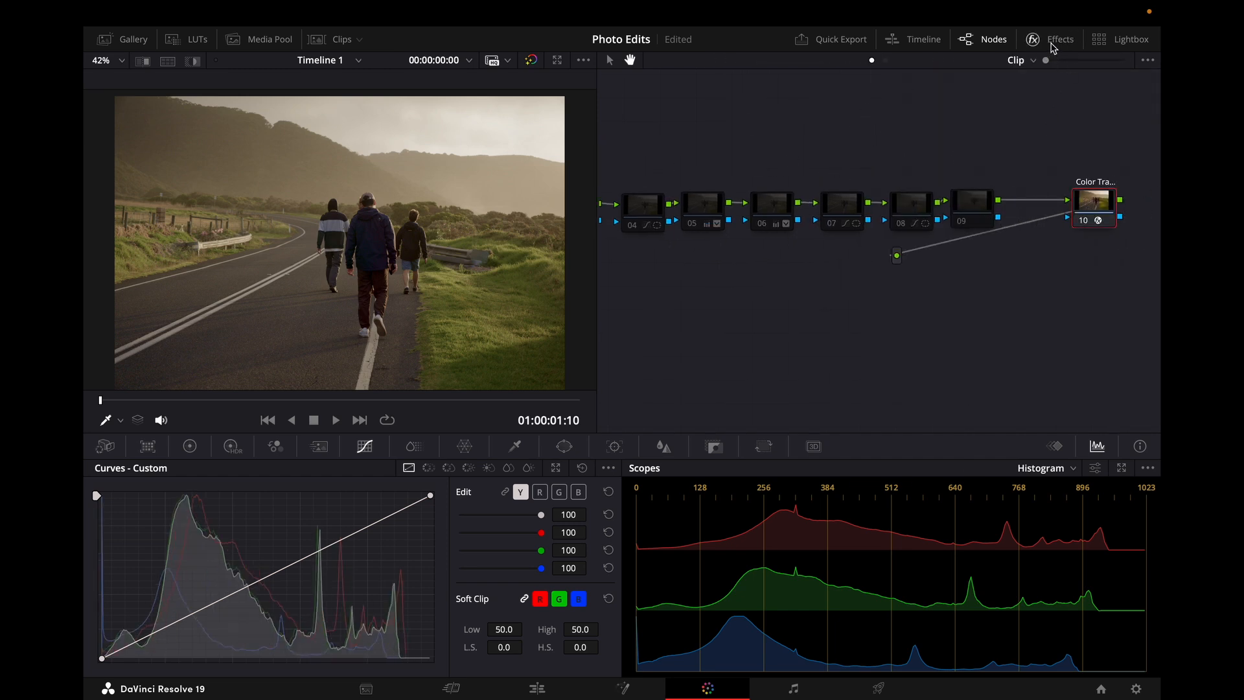
{"action": "left_click", "coordinate": [1030, 39]}
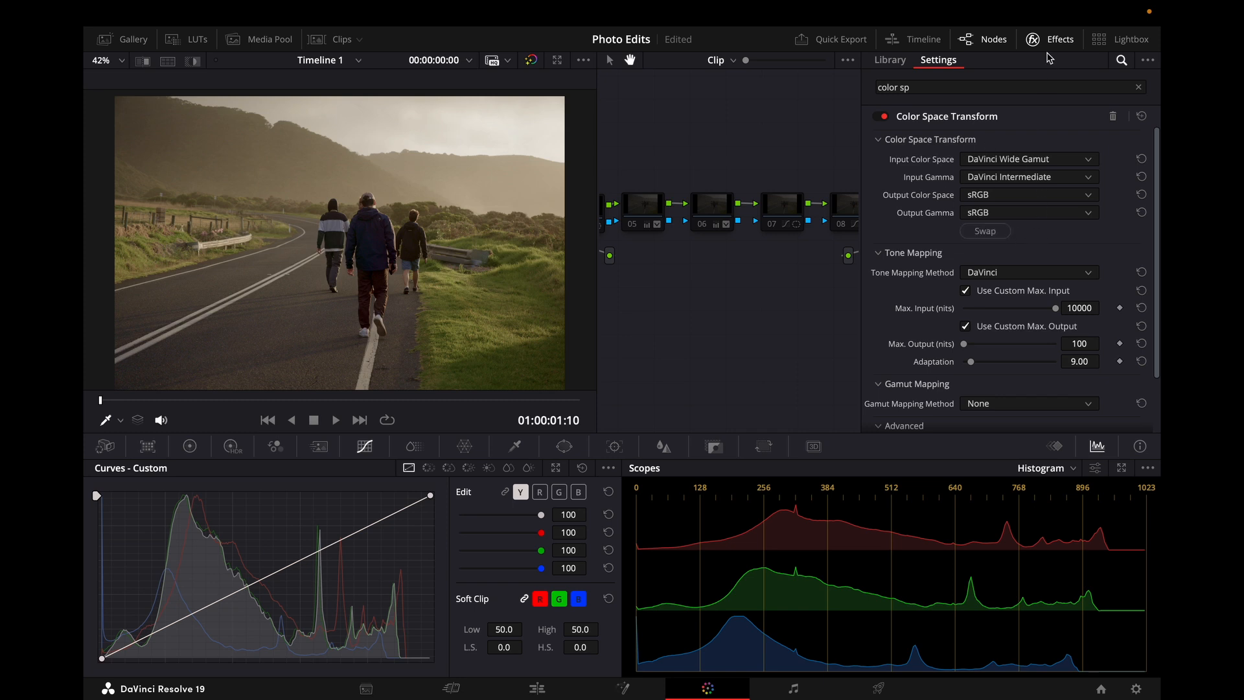
{"action": "left_click", "coordinate": [1050, 40]}
Step: Move nodes 02 and 03 up level with node 01 in the node graph and select node 01
{"action": "scroll", "coordinate": [957, 136], "scroll_direction": "left", "scroll_amount": 10}
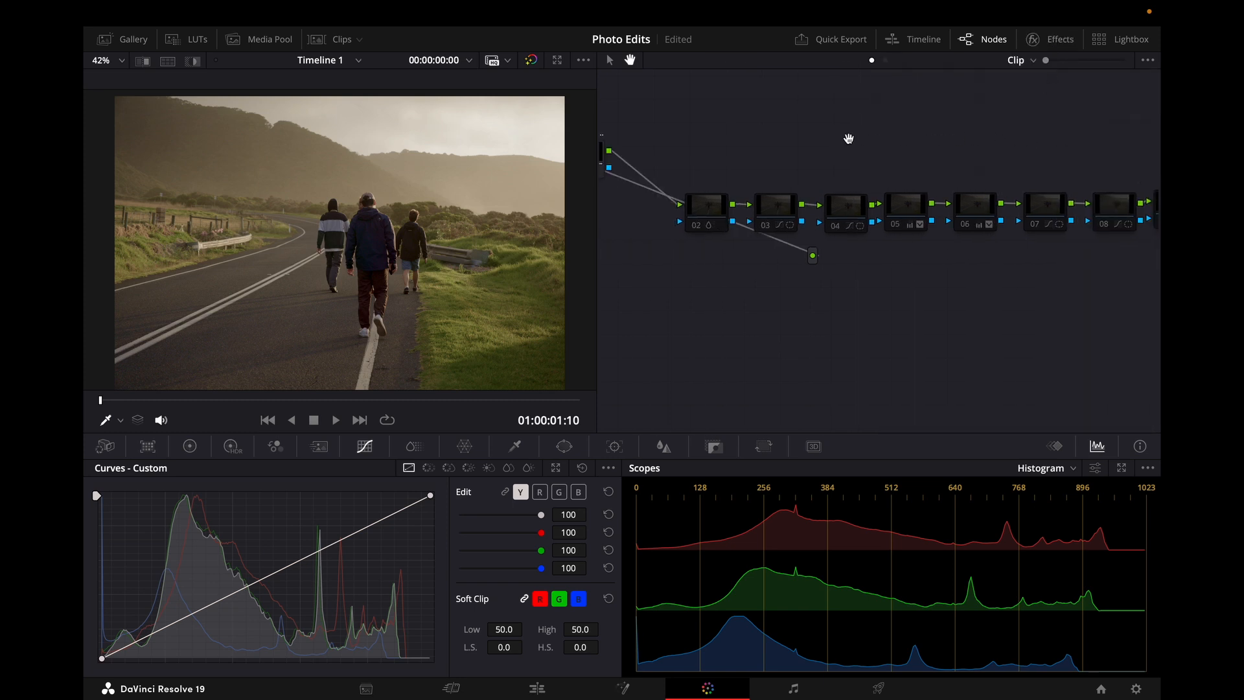
{"action": "left_click_drag", "start_coordinate": [952, 140], "coordinate": [709, 138]}
{"action": "mouse_move", "coordinate": [892, 156]}
{"action": "left_mouse_down"}
{"action": "mouse_move", "coordinate": [1119, 172]}
{"action": "mouse_move", "coordinate": [961, 167]}
{"action": "left_mouse_up"}
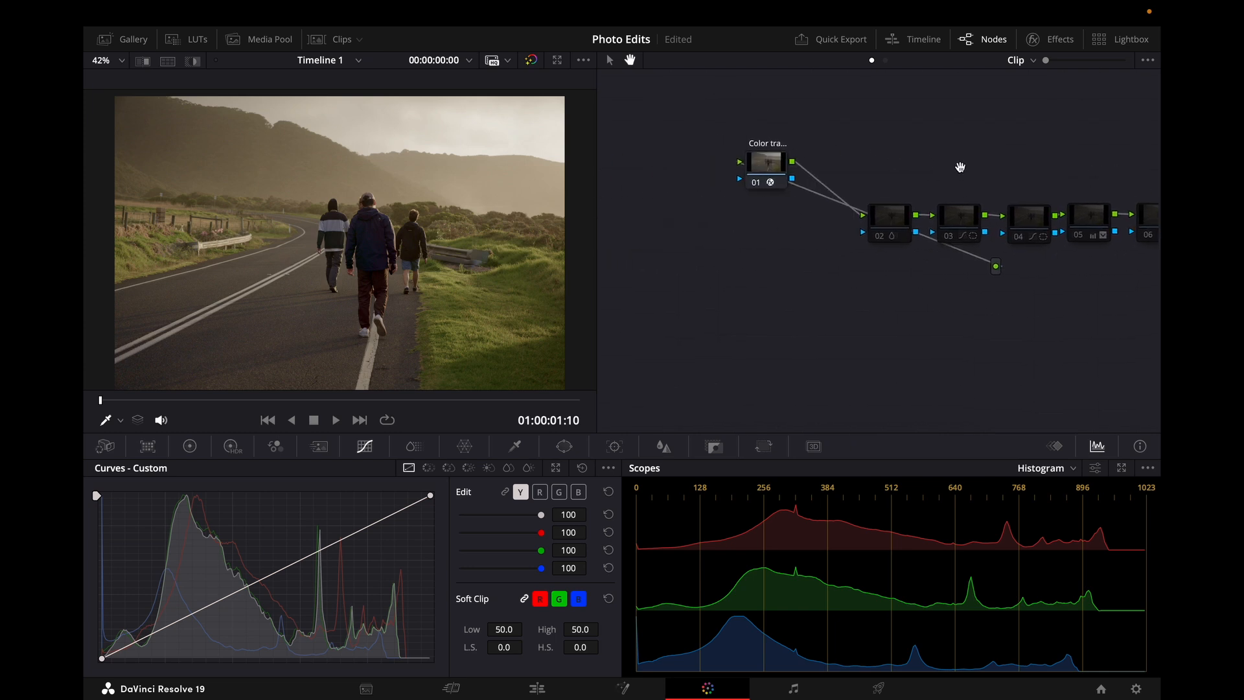
{"action": "left_click_drag", "start_coordinate": [892, 221], "coordinate": [895, 164]}
{"action": "left_click_drag", "start_coordinate": [943, 232], "coordinate": [945, 184]}
{"action": "left_click", "coordinate": [778, 170]}
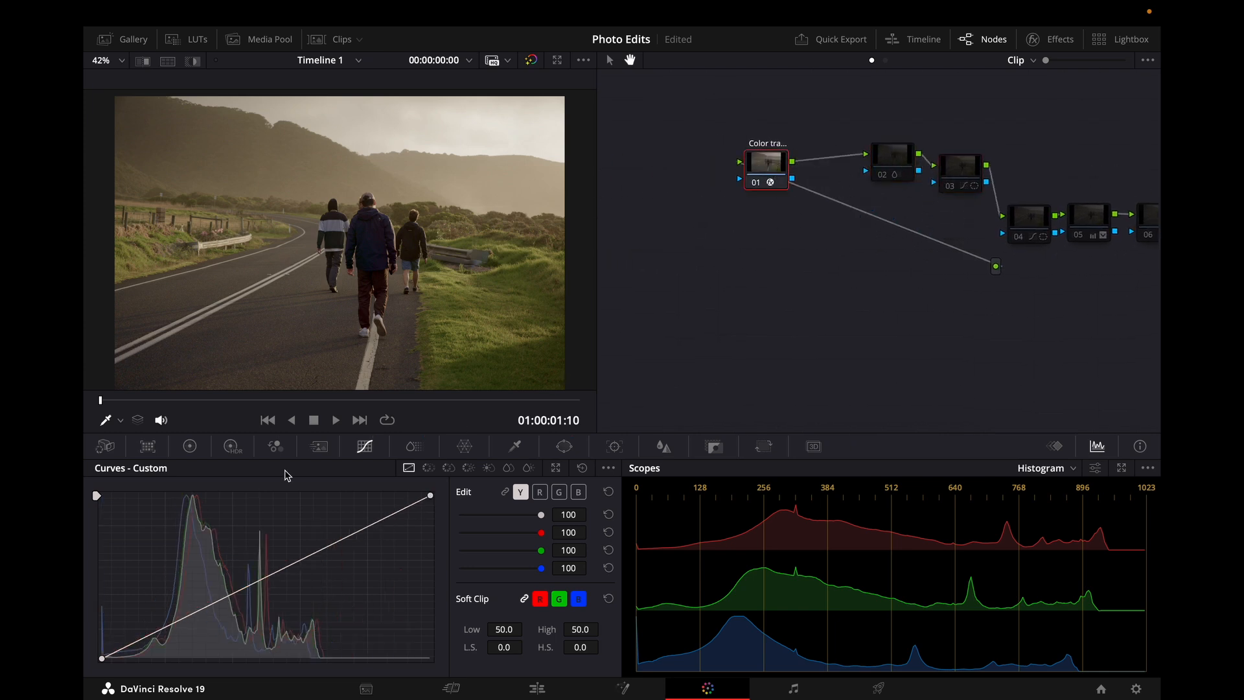
Step: Try resetting node 01's Camera Raw settings and lowering Shadows to -100, undoing the changes
{"action": "left_click", "coordinate": [110, 447]}
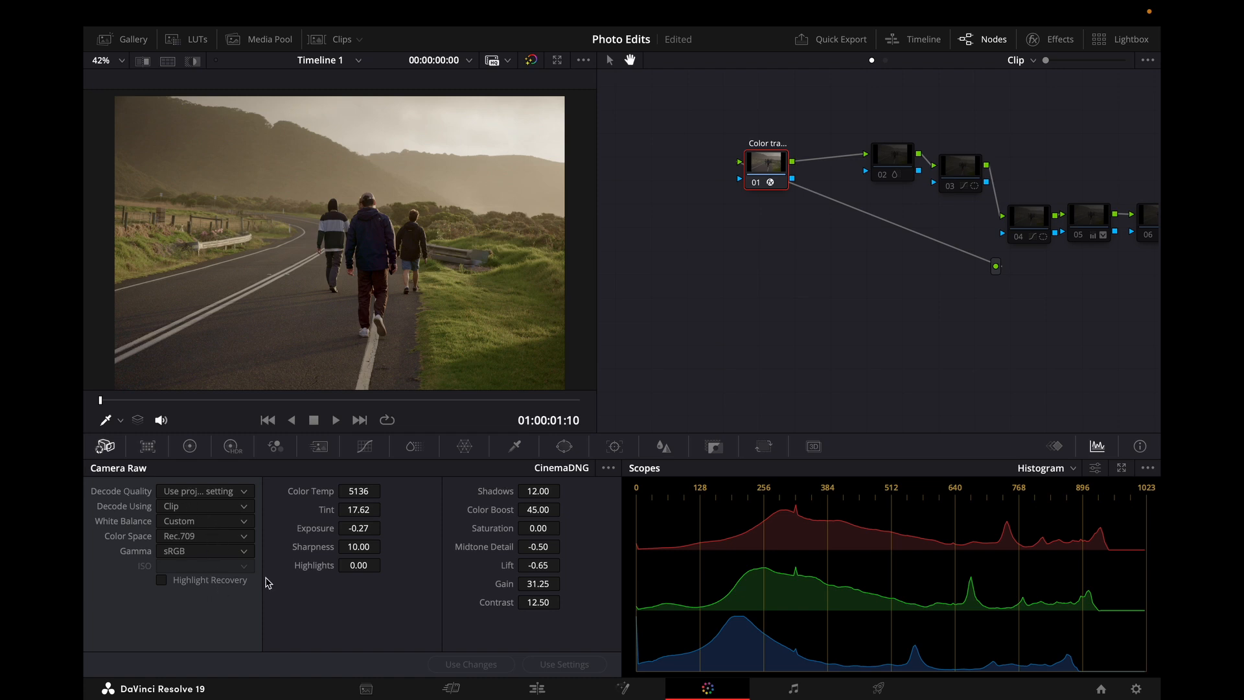
{"action": "left_click", "coordinate": [608, 468]}
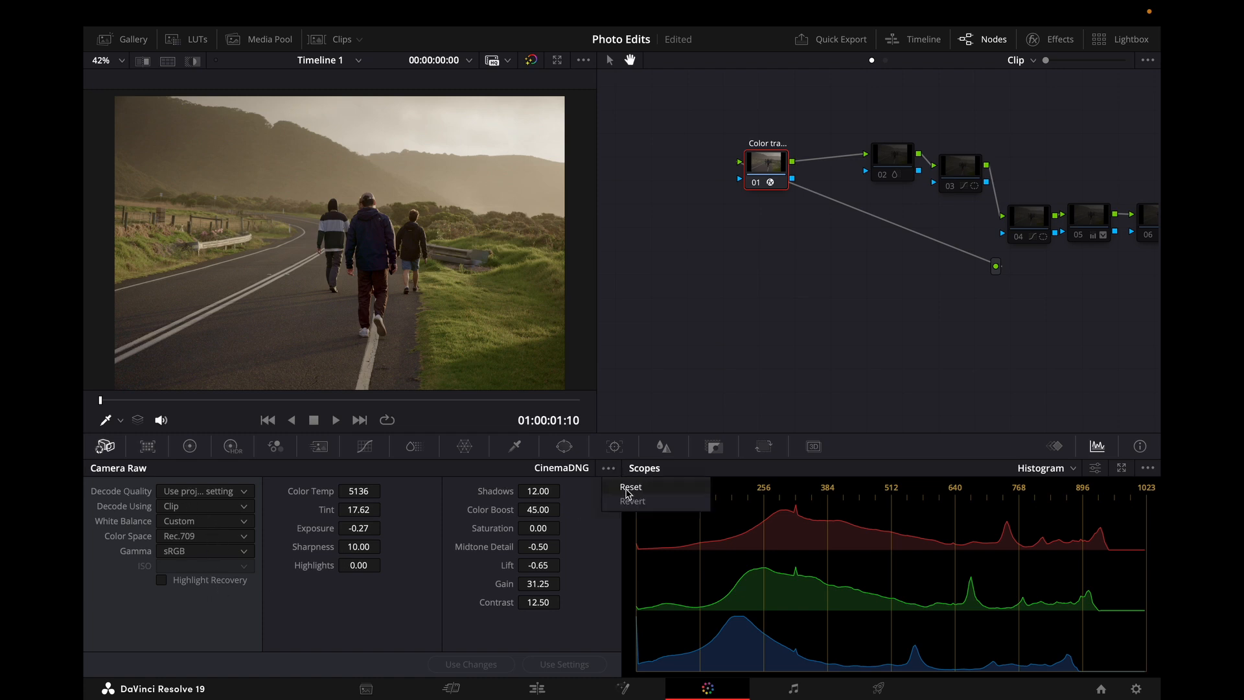
{"action": "left_click", "coordinate": [627, 494]}
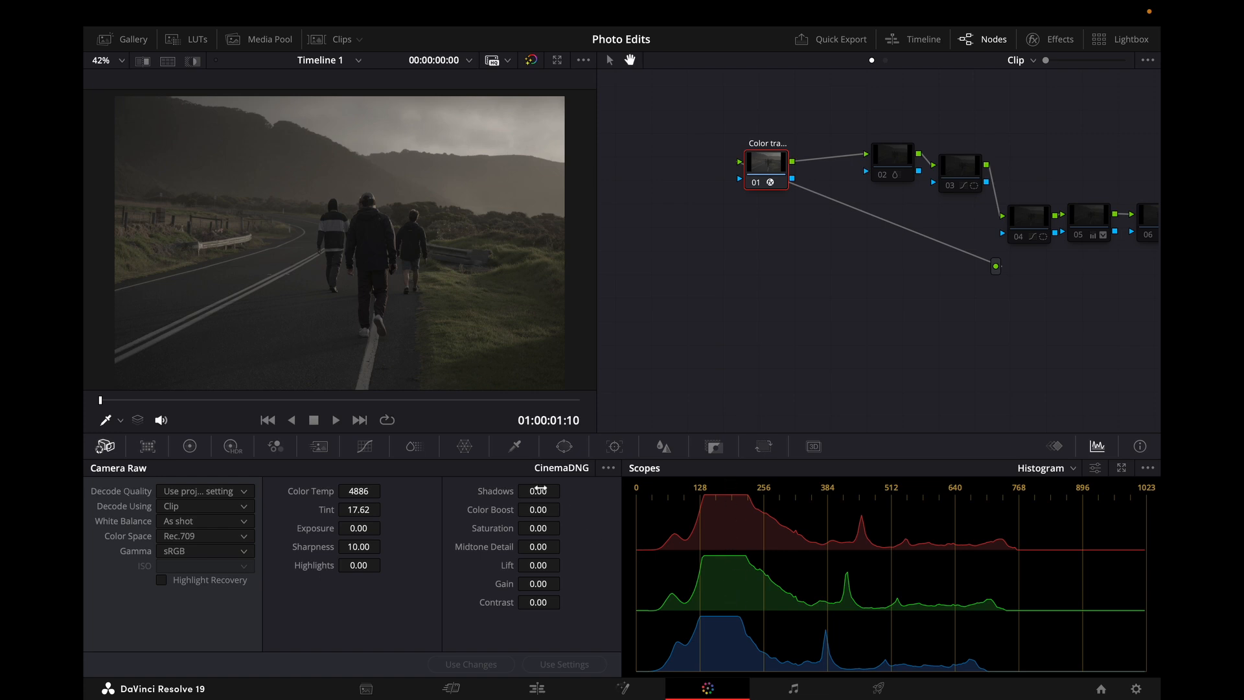
{"action": "left_click_drag", "start_coordinate": [538, 491], "coordinate": [474, 491]}
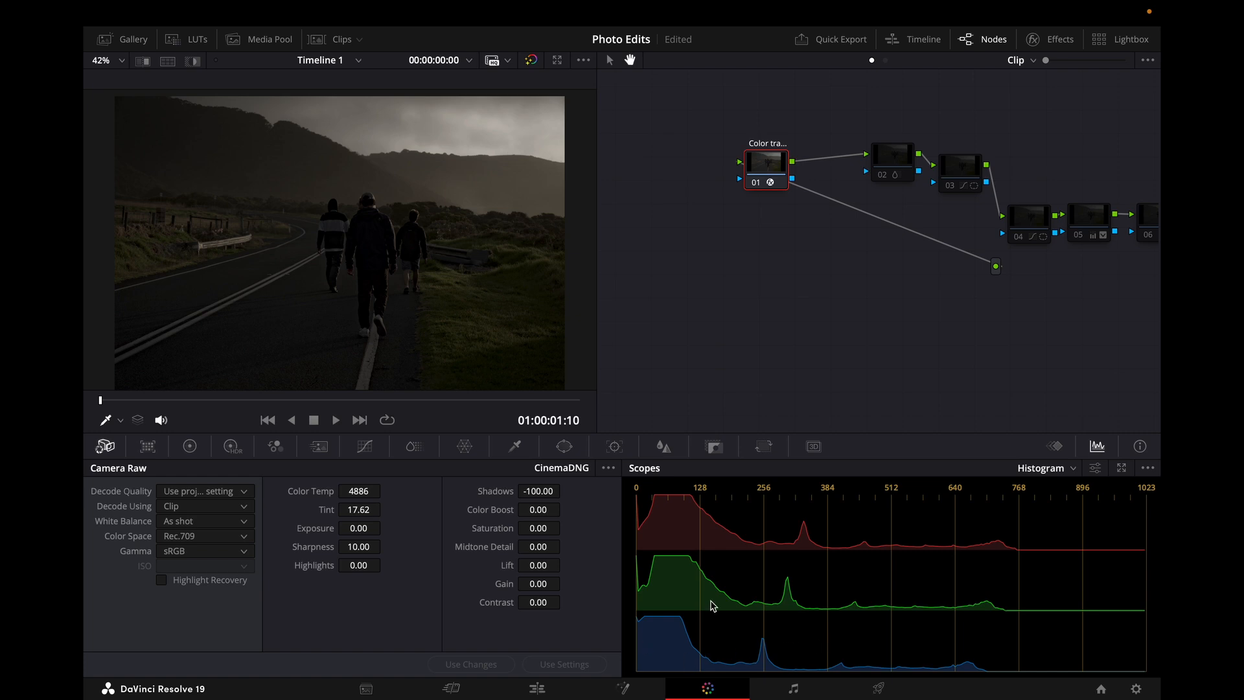
{"action": "key", "text": "super+z"}
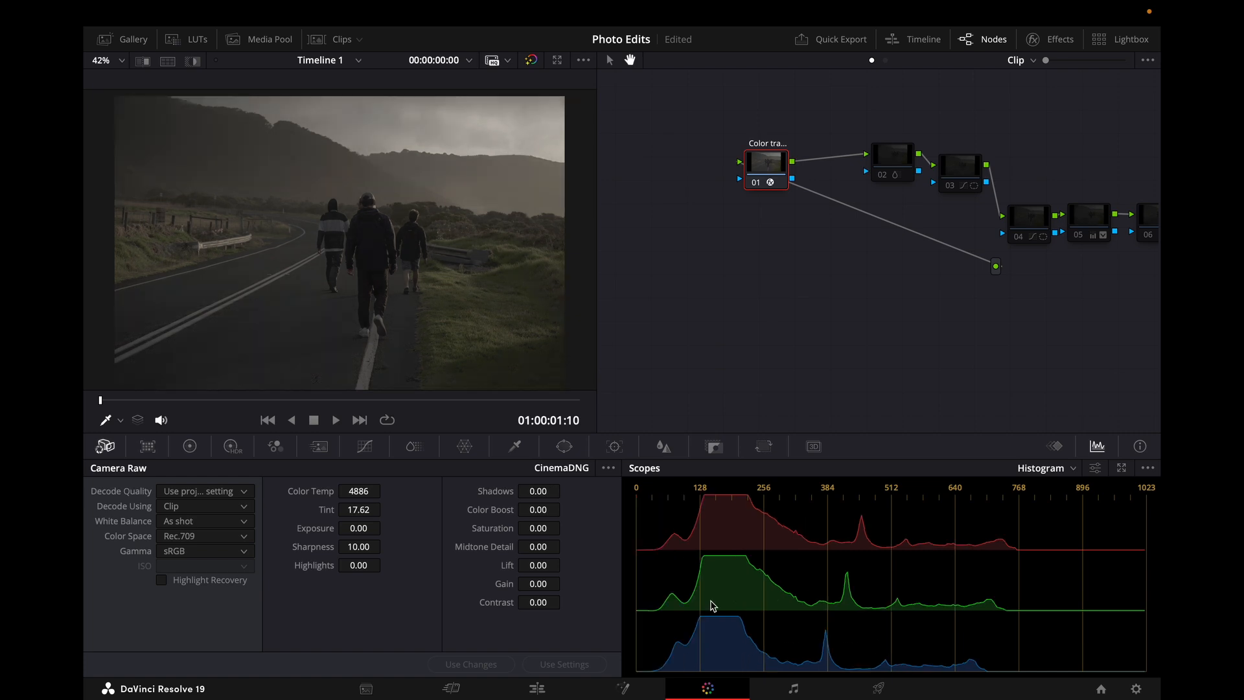
{"action": "key", "text": "super+shift+z"}
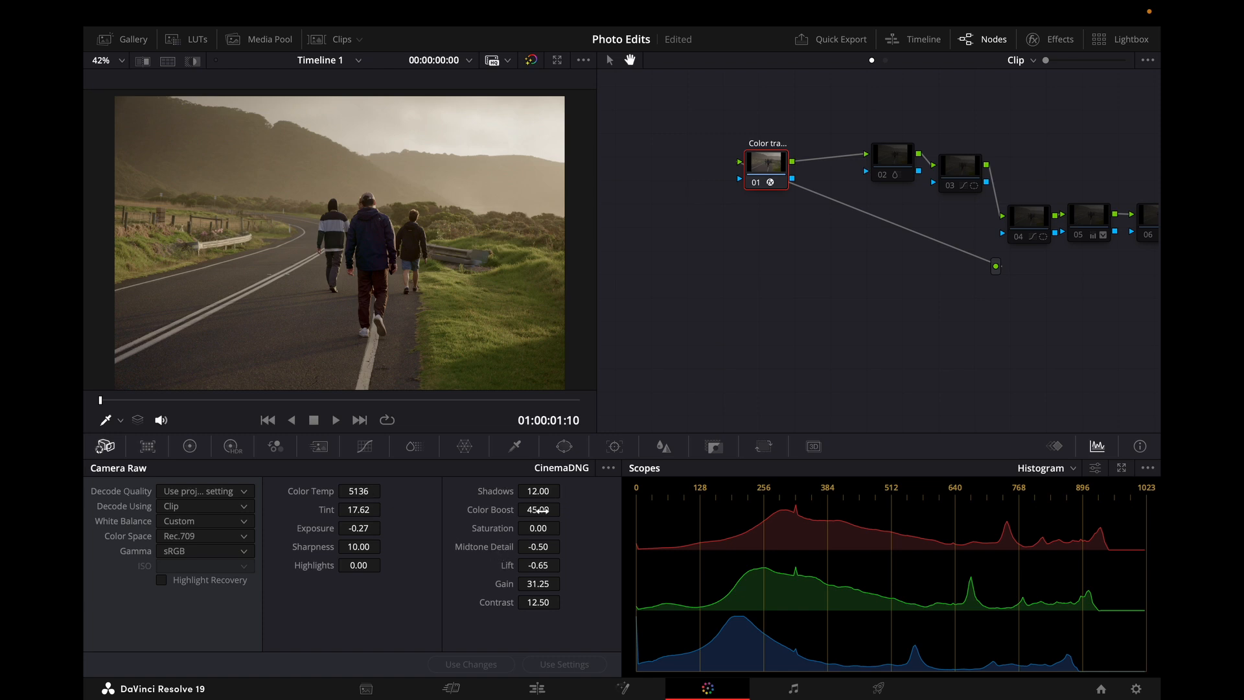
Step: Try resetting Camera Raw again with Color Boost raised to 52.50, undoing the change
{"action": "left_click", "coordinate": [608, 468]}
{"action": "left_click", "coordinate": [615, 487]}
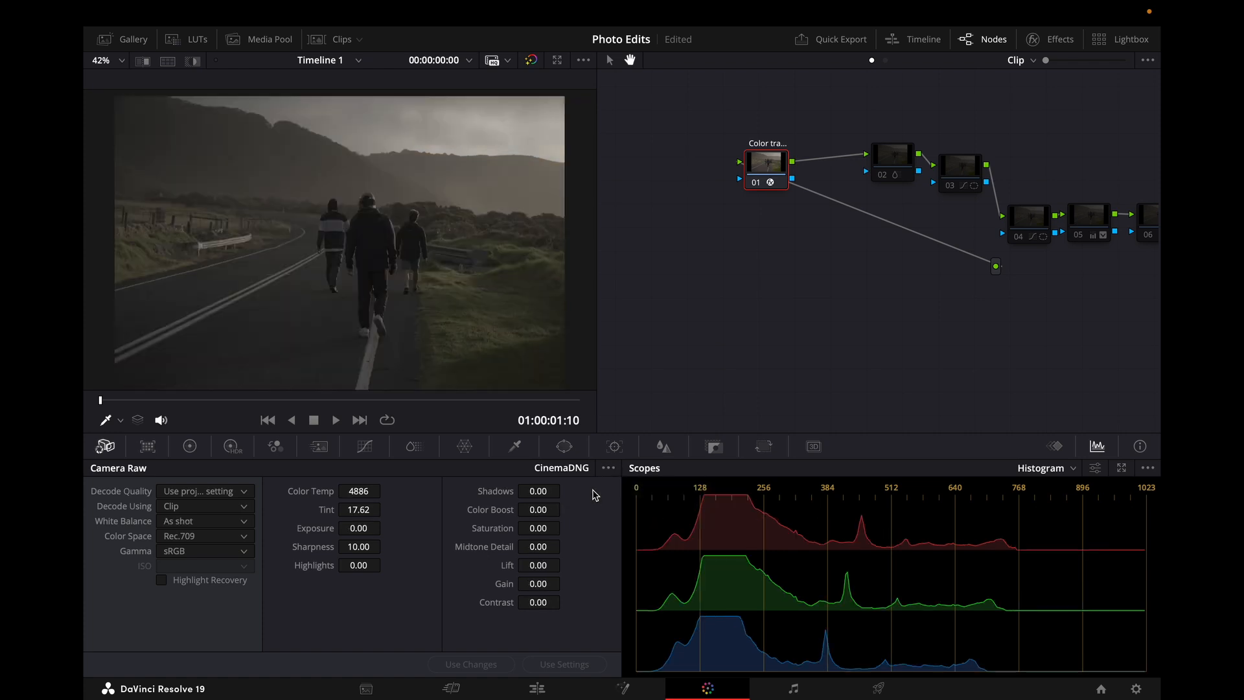
{"action": "left_click_drag", "start_coordinate": [539, 509], "coordinate": [571, 509]}
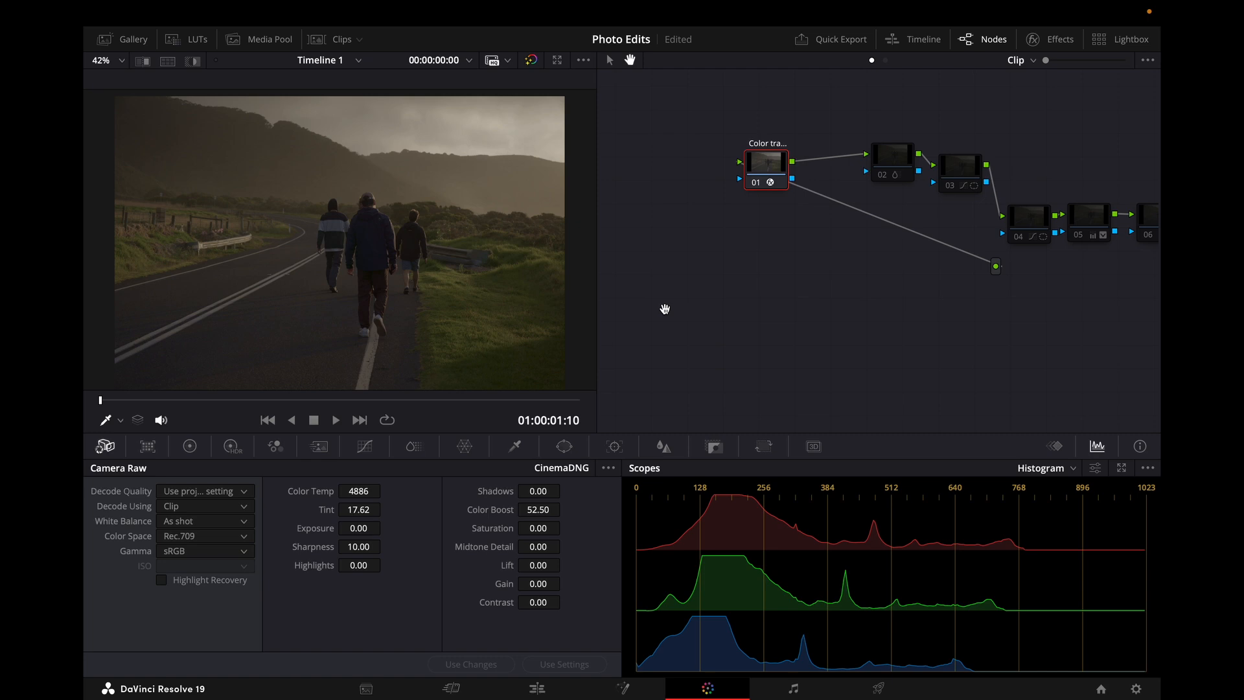
{"action": "key", "text": "super+z"}
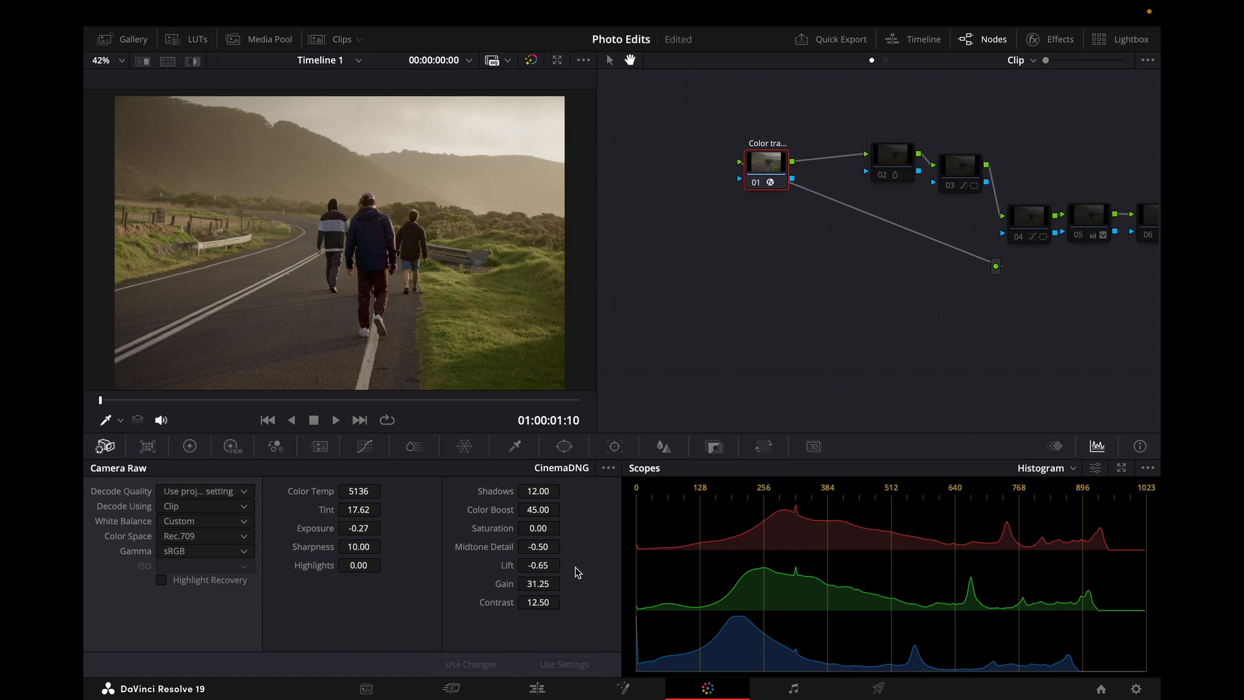
Step: Save the project and move nodes 01 and 02 closer together in the node graph
{"action": "key", "text": "super+s"}
{"action": "left_click_drag", "start_coordinate": [778, 169], "coordinate": [755, 169]}
{"action": "left_click_drag", "start_coordinate": [900, 163], "coordinate": [845, 174]}
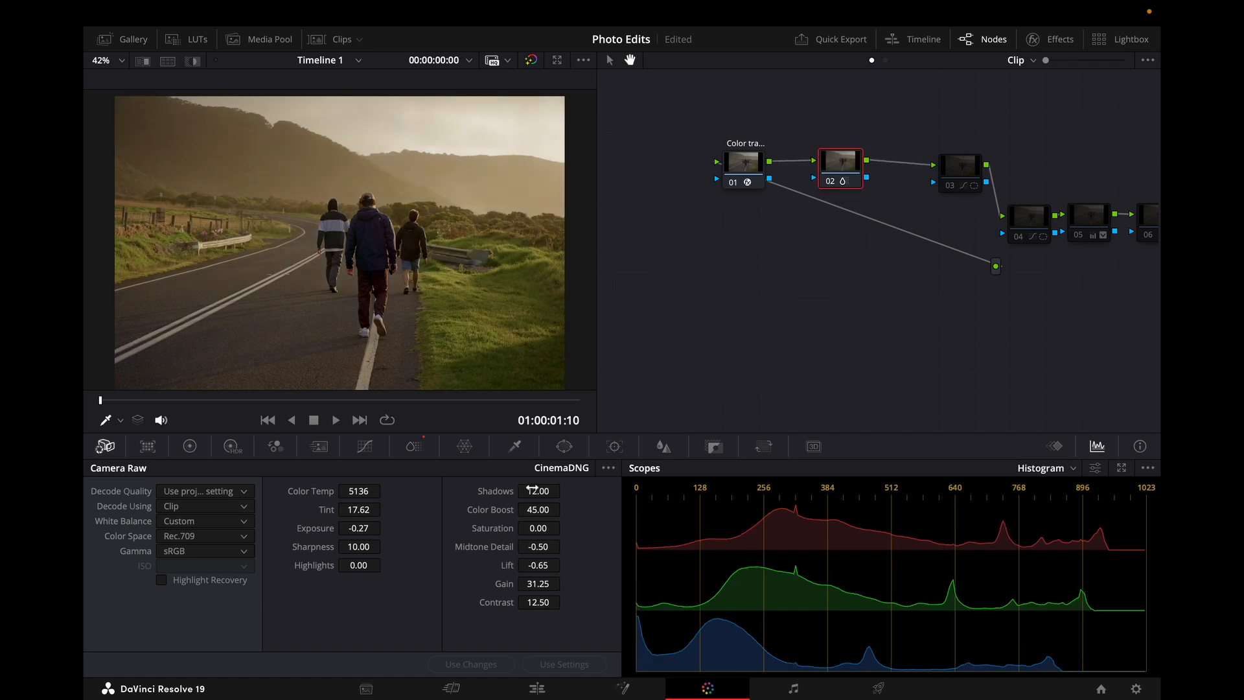
Step: Open ColorSlice on node 02 and toggle each colour slice's isolate view to examine the photo's colour ranges
{"action": "left_click", "coordinate": [414, 446]}
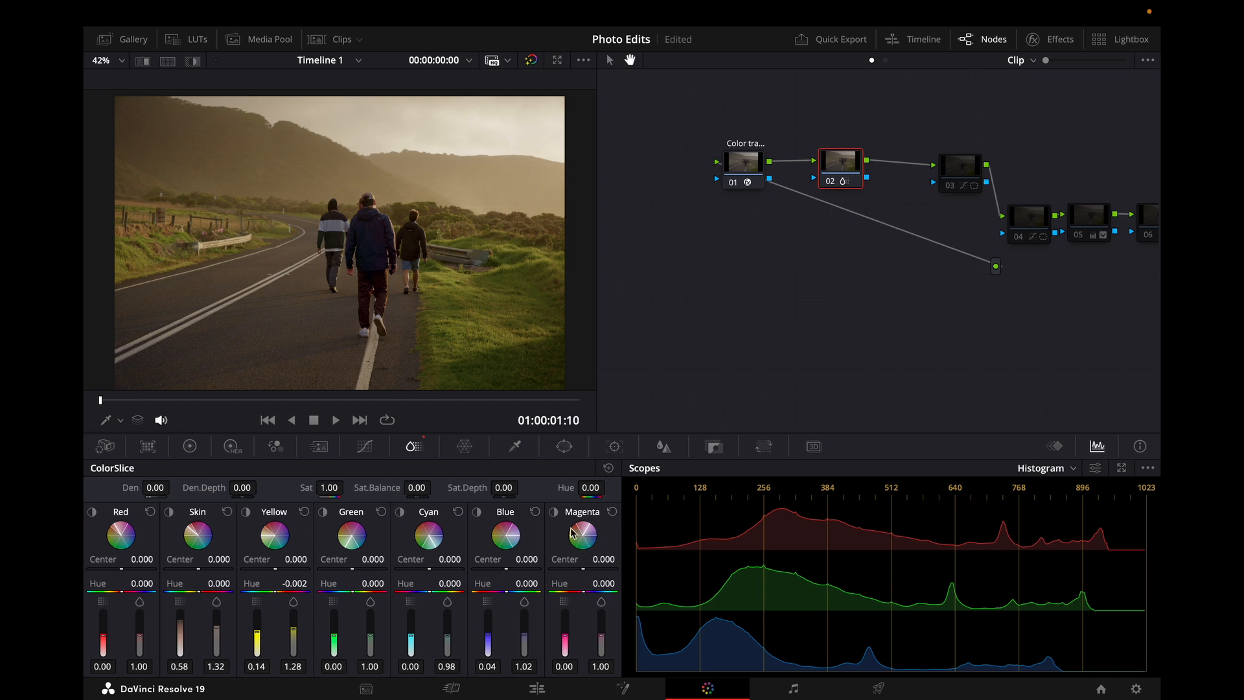
{"action": "left_click", "coordinate": [553, 512]}
{"action": "left_click", "coordinate": [554, 511]}
{"action": "left_click", "coordinate": [554, 511]}
{"action": "left_click", "coordinate": [554, 512]}
{"action": "left_click", "coordinate": [478, 514]}
{"action": "left_click", "coordinate": [477, 514]}
{"action": "left_click", "coordinate": [402, 512]}
{"action": "left_click", "coordinate": [402, 512]}
{"action": "left_click", "coordinate": [323, 512]}
{"action": "left_click", "coordinate": [323, 511]}
{"action": "left_click", "coordinate": [246, 512]}
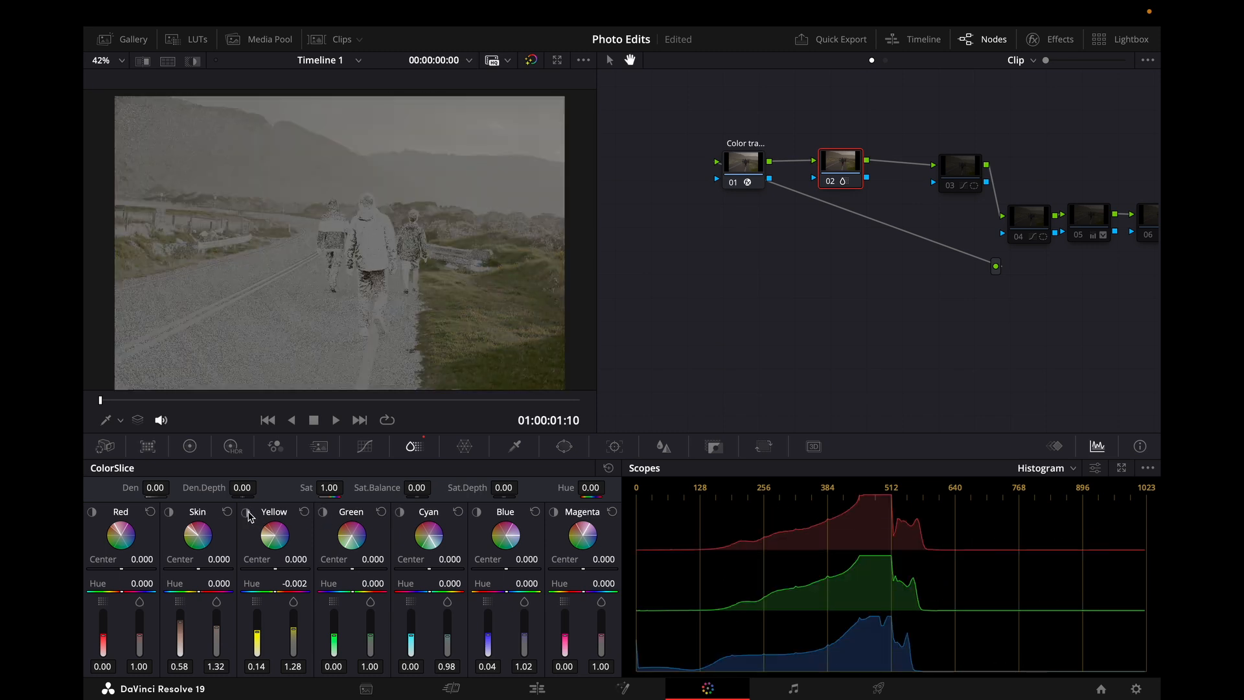
{"action": "left_click", "coordinate": [247, 513]}
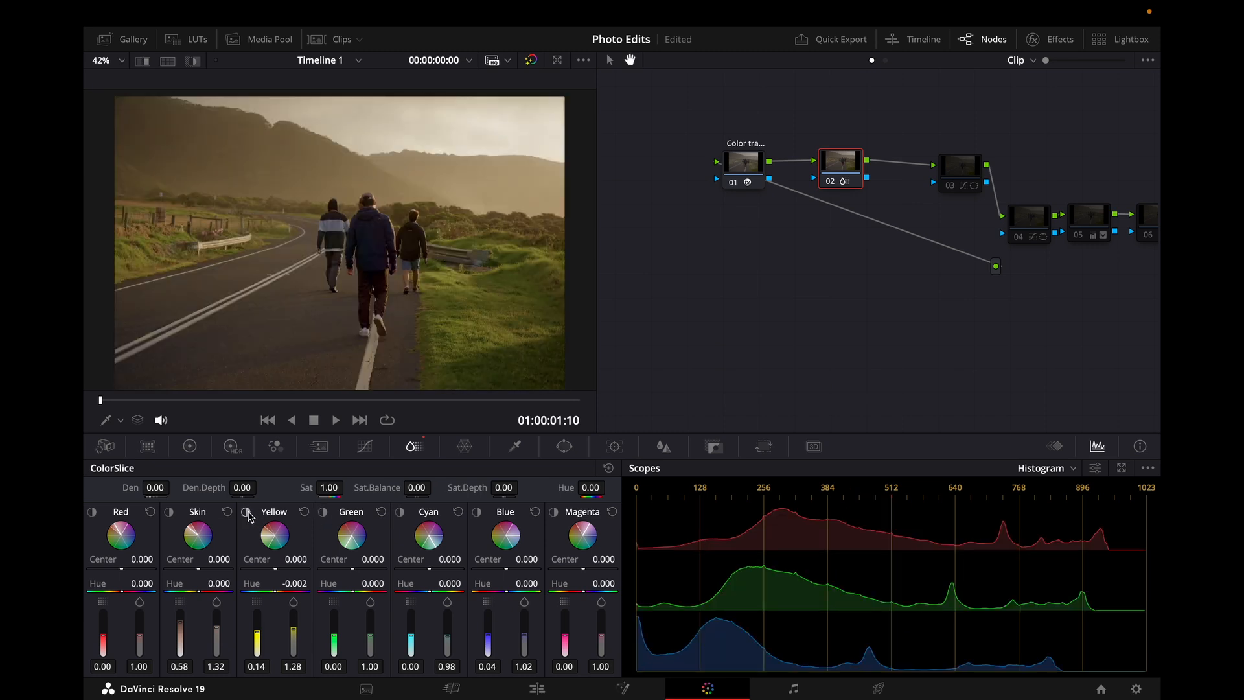
{"action": "left_click", "coordinate": [246, 513]}
{"action": "left_click", "coordinate": [246, 512]}
{"action": "left_click", "coordinate": [170, 512]}
{"action": "left_click", "coordinate": [170, 513]}
{"action": "left_click", "coordinate": [170, 513]}
{"action": "left_click", "coordinate": [170, 512]}
{"action": "left_click", "coordinate": [169, 513]}
{"action": "left_click", "coordinate": [170, 512]}
{"action": "left_click", "coordinate": [246, 513]}
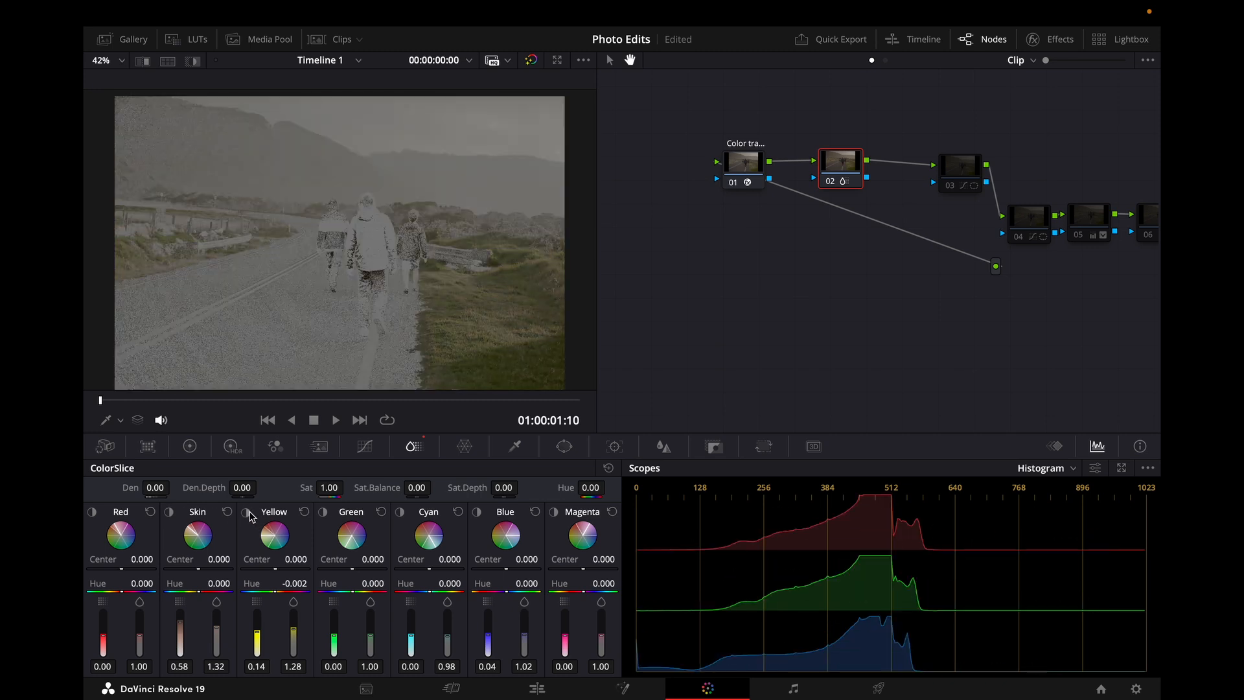
{"action": "left_click", "coordinate": [246, 513]}
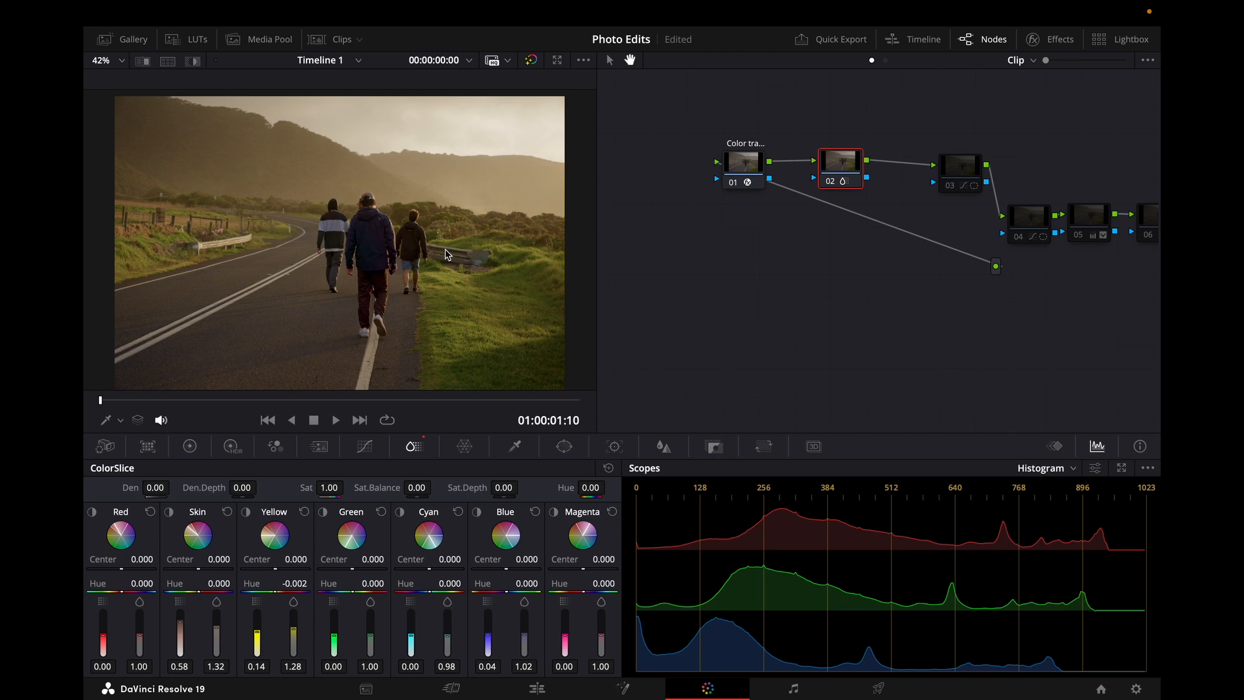
{"action": "left_click", "coordinate": [247, 512]}
{"action": "left_click", "coordinate": [169, 511]}
{"action": "left_click", "coordinate": [247, 511]}
{"action": "left_click", "coordinate": [169, 511]}
{"action": "left_click", "coordinate": [246, 514]}
{"action": "left_click", "coordinate": [246, 511]}
{"action": "left_click", "coordinate": [169, 512]}
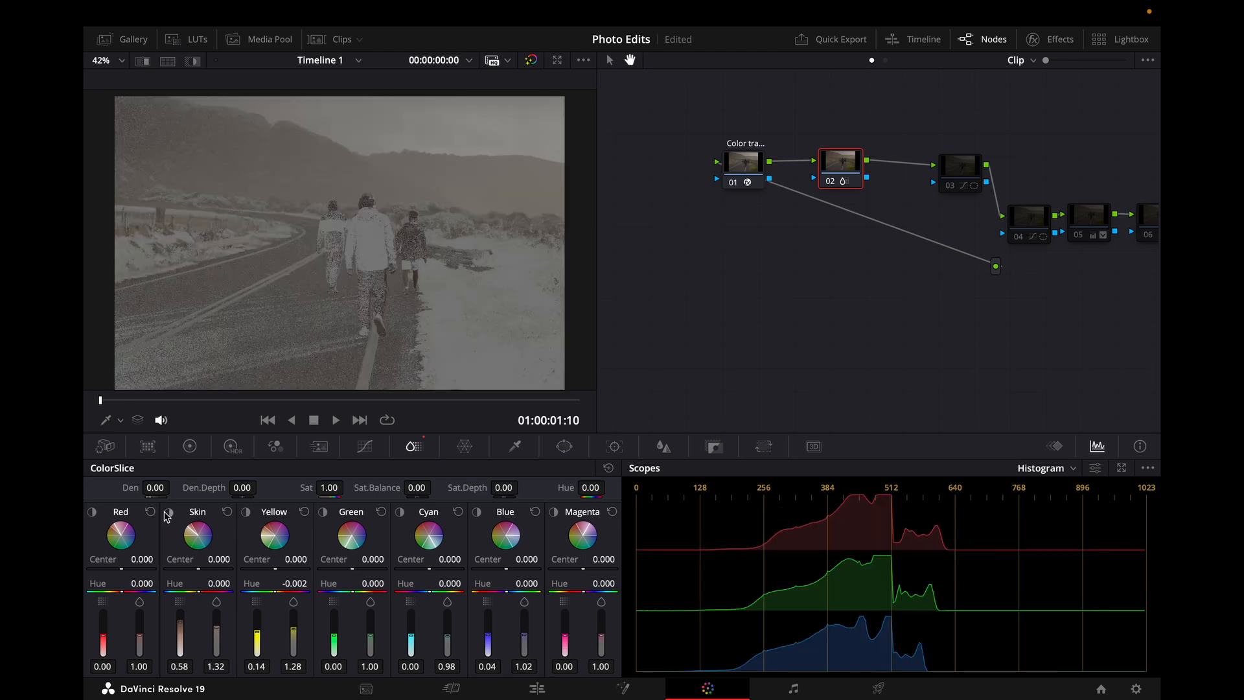
{"action": "left_click", "coordinate": [169, 511]}
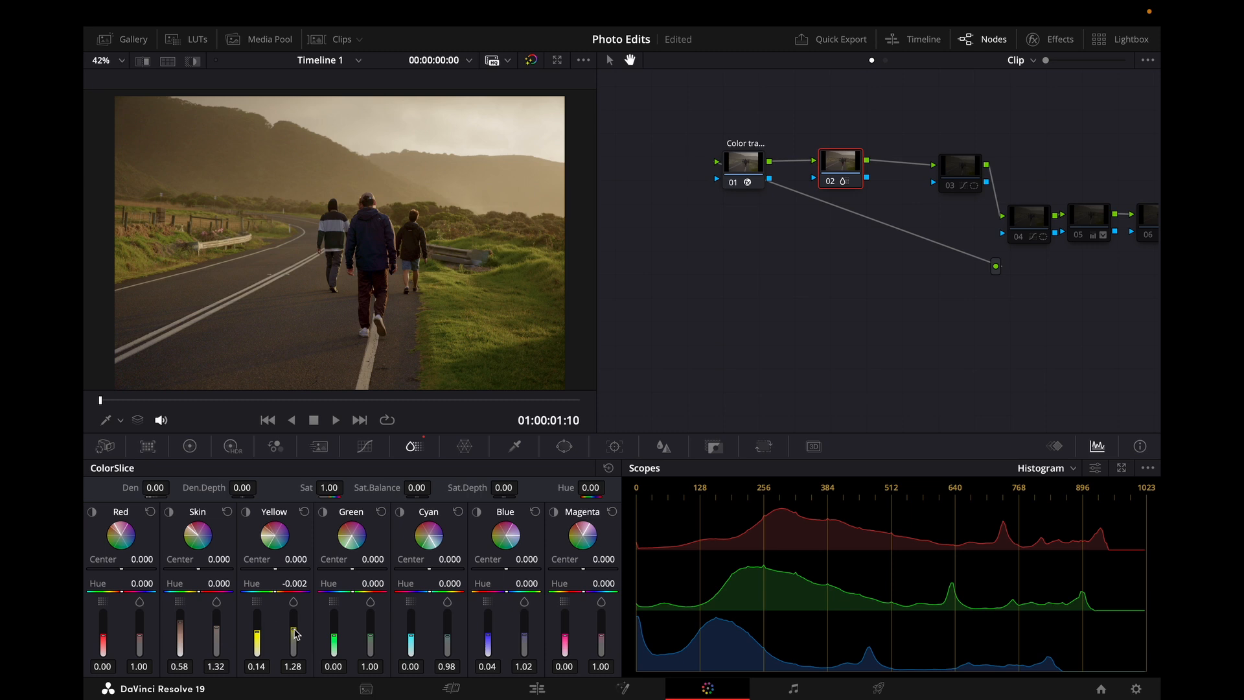
Step: Set the Yellow slice to density 0.00 and saturation 1.00, and the Skin slice to density 0.00 and saturation 0.98
{"action": "left_click_drag", "start_coordinate": [295, 634], "coordinate": [295, 648]}
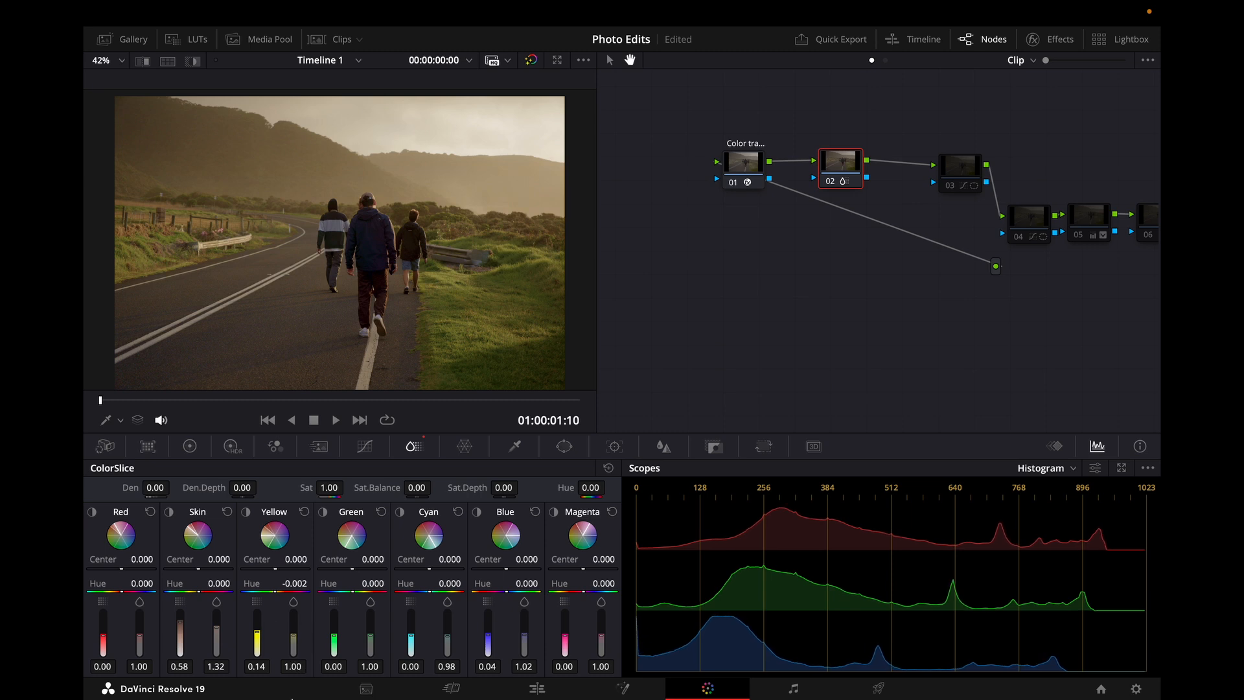
{"action": "double_click", "coordinate": [258, 646]}
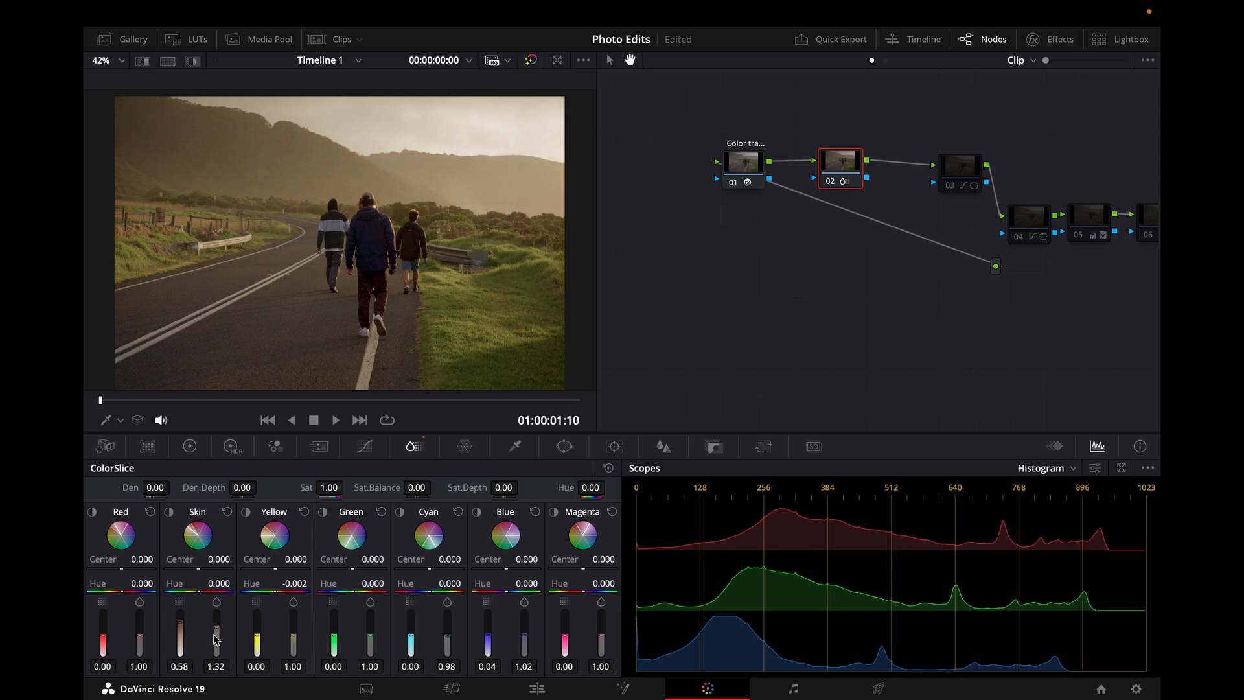
{"action": "left_click_drag", "start_coordinate": [216, 627], "coordinate": [179, 698]}
{"action": "key", "text": "super+z"}
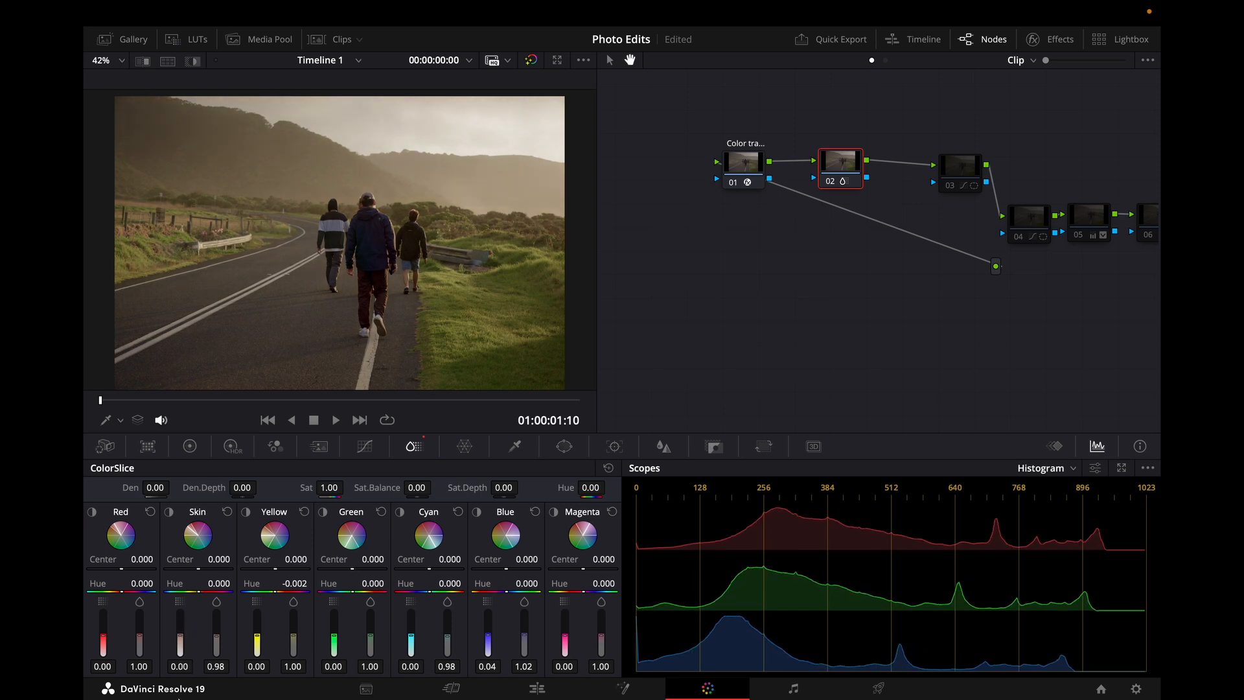
Step: Undo the last three ColorSlice changes on node 02
{"action": "key", "text": "super+z"}
{"action": "key", "text": "super+z"}
{"action": "key", "text": "super+z"}
{"action": "key", "text": "super+z"}
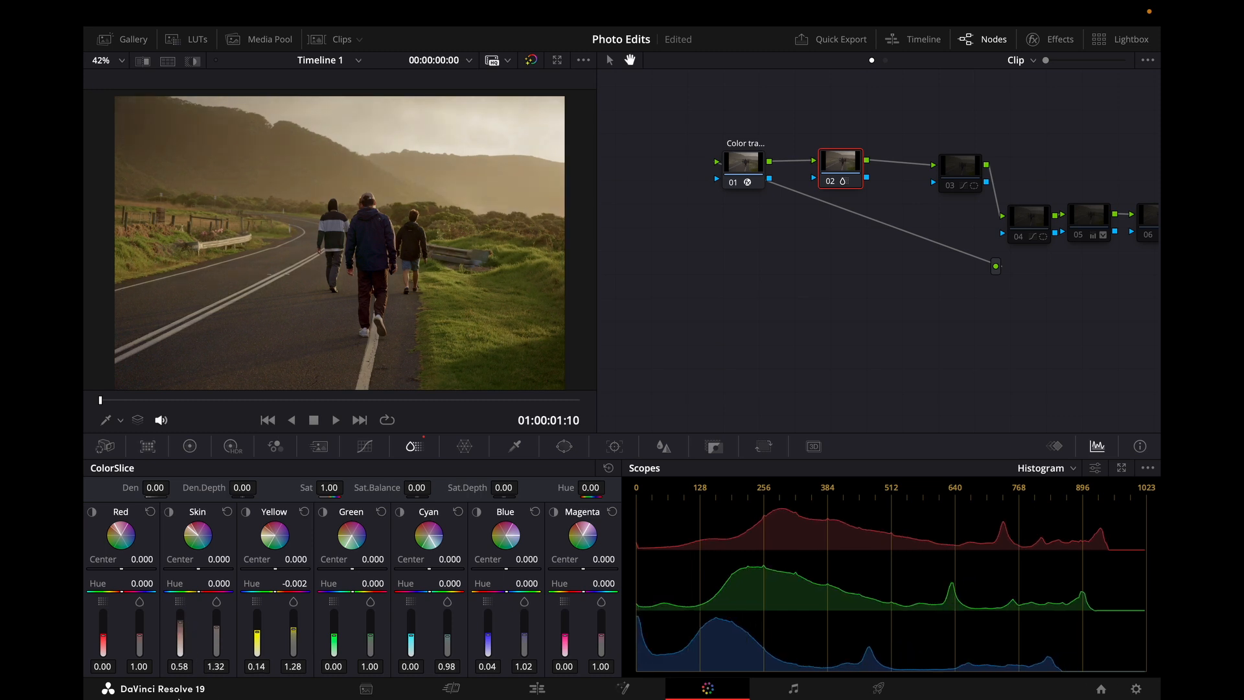
Step: Toggle node 02 on and off repeatedly to compare the photo with and without its ColorSlice adjustment
{"action": "left_click", "coordinate": [751, 167]}
{"action": "left_click", "coordinate": [834, 166]}
{"action": "left_click", "coordinate": [829, 184]}
{"action": "left_click", "coordinate": [829, 184]}
{"action": "left_click", "coordinate": [829, 184]}
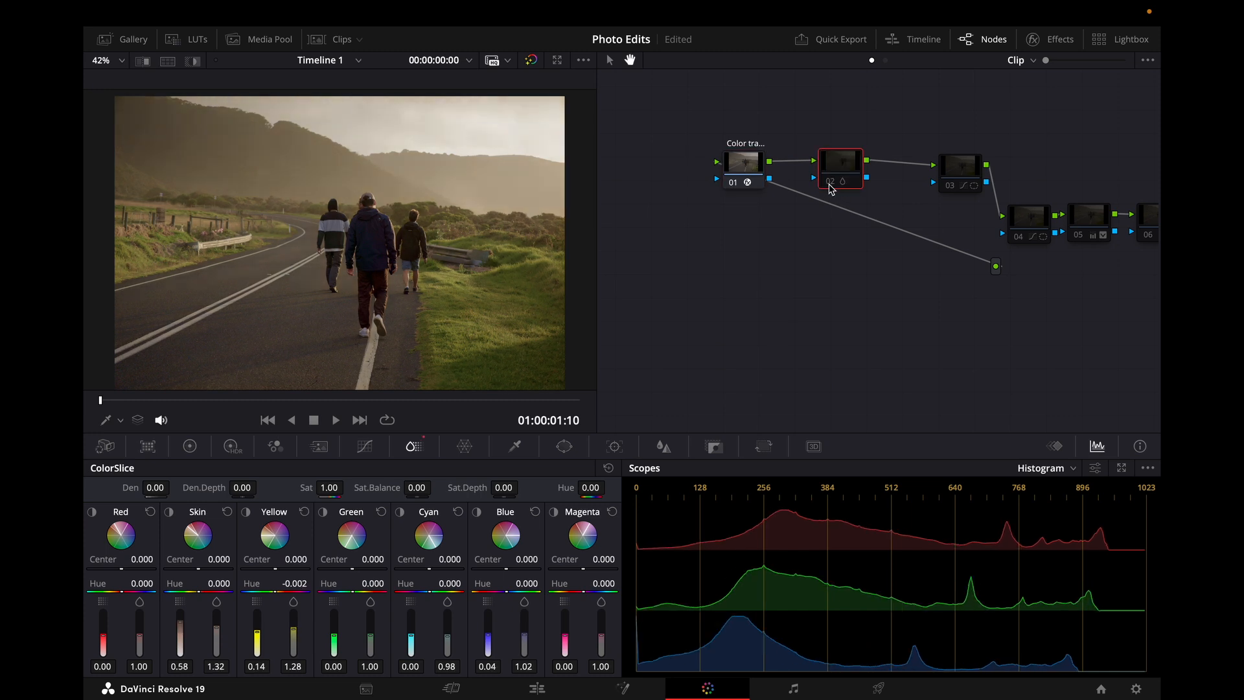
{"action": "left_click", "coordinate": [830, 184]}
{"action": "left_click", "coordinate": [829, 184]}
{"action": "left_click", "coordinate": [830, 184]}
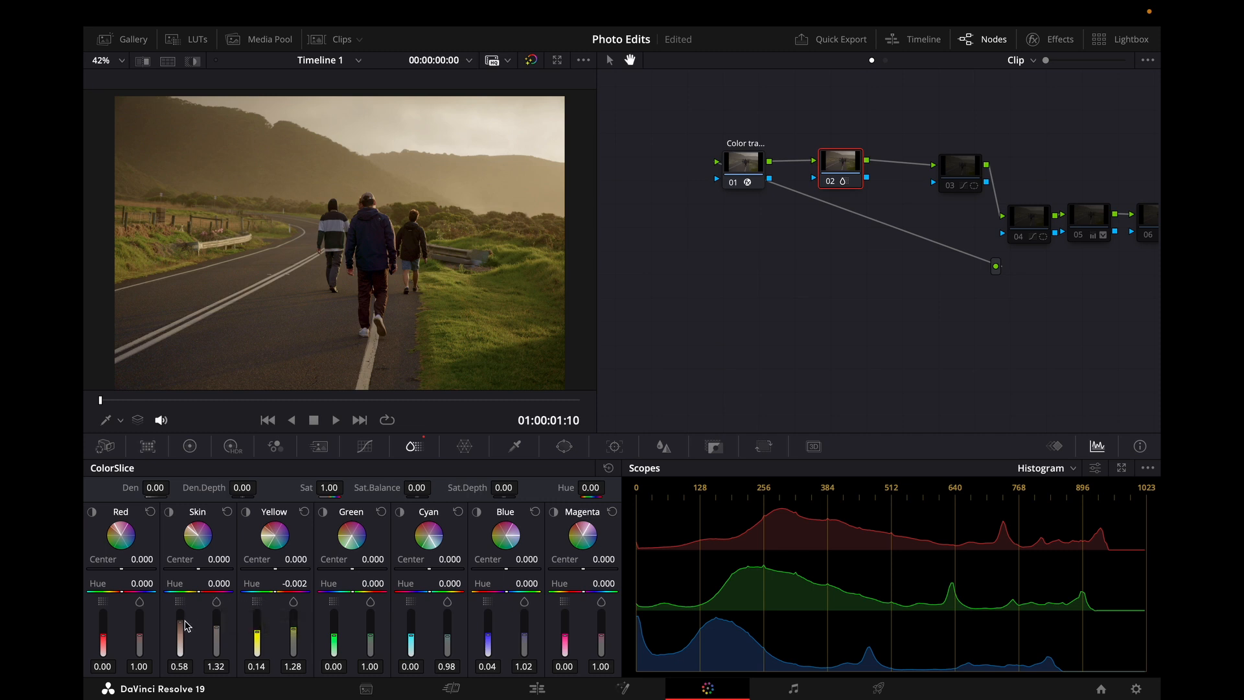
Step: Adjust the Skin slice's density slider in ColorSlice
{"action": "left_click_drag", "start_coordinate": [181, 627], "coordinate": [181, 651]}
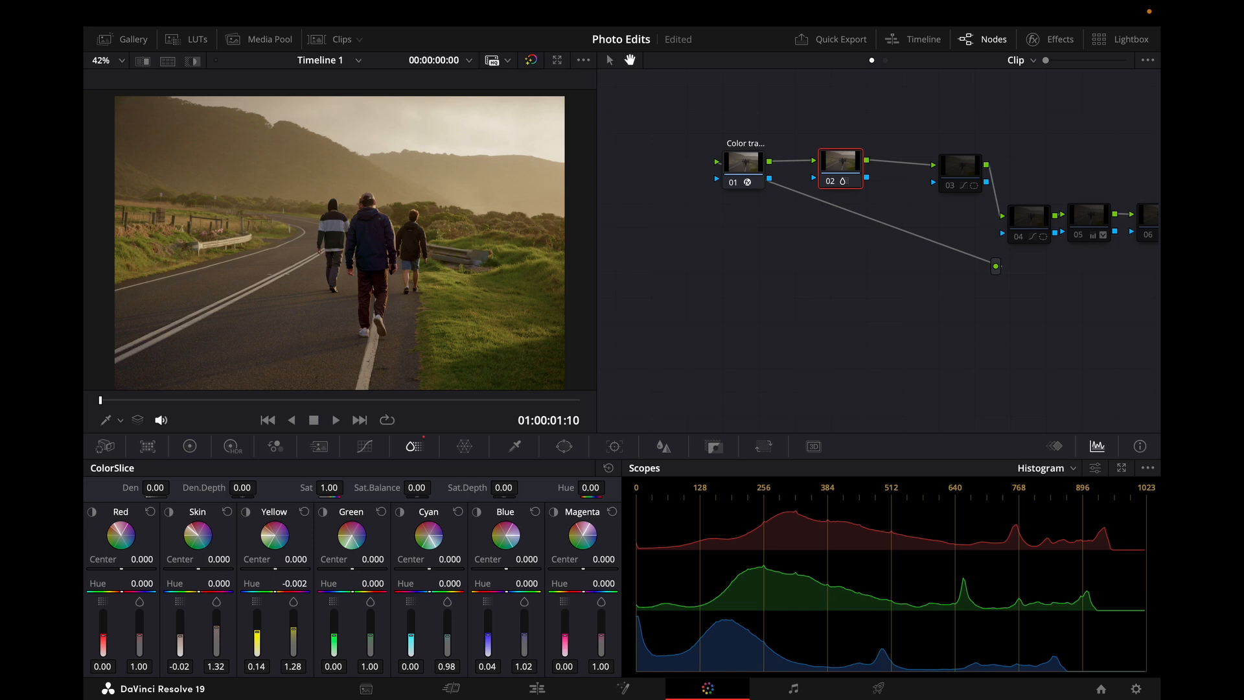
{"action": "left_click_drag", "start_coordinate": [180, 635], "coordinate": [180, 616]}
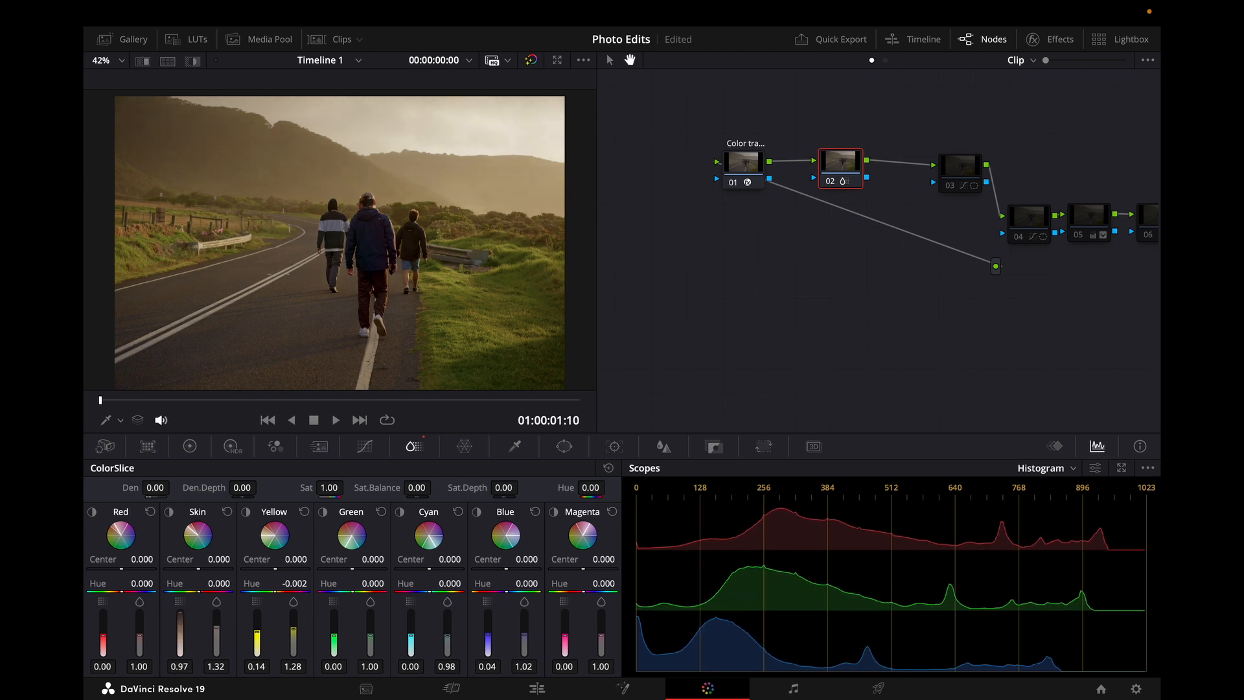
{"action": "mouse_move", "coordinate": [181, 614]}
{"action": "left_mouse_down"}
{"action": "mouse_move", "coordinate": [180, 650]}
{"action": "mouse_move", "coordinate": [180, 623]}
{"action": "left_mouse_up"}
Step: Turn off the circle window on node 03 and move that node down out of the row
{"action": "left_click_drag", "start_coordinate": [971, 165], "coordinate": [960, 162]}
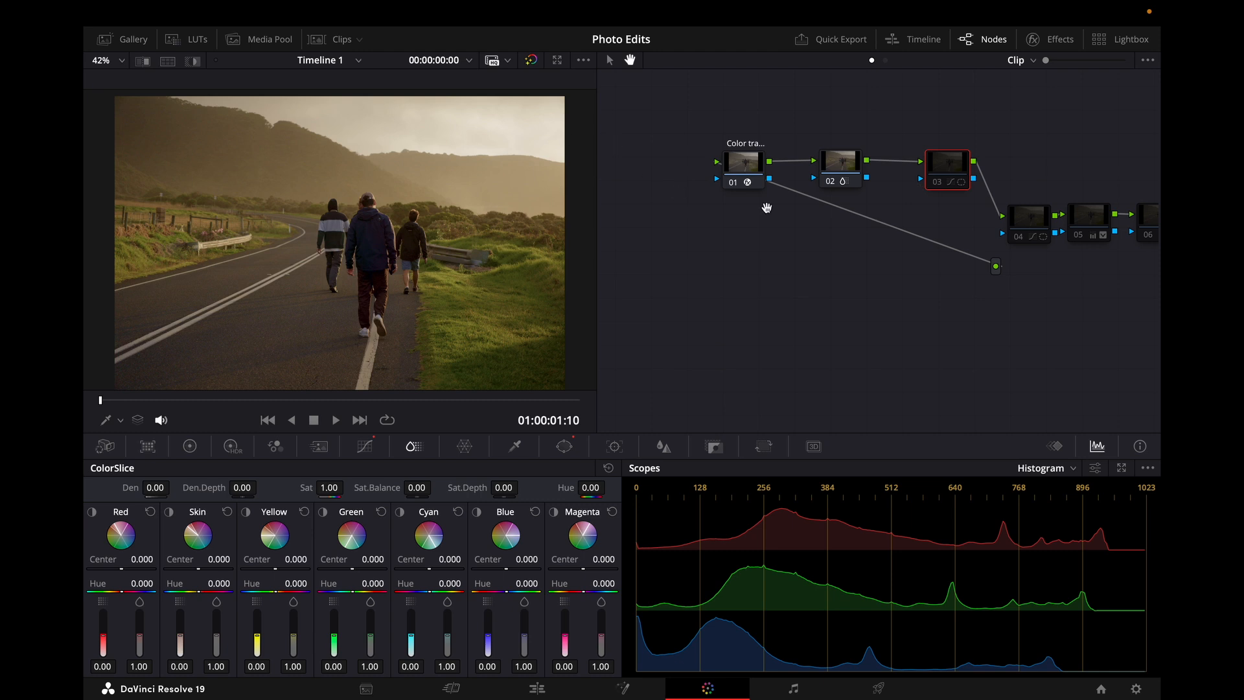
{"action": "left_click", "coordinate": [942, 188]}
{"action": "left_click", "coordinate": [564, 446]}
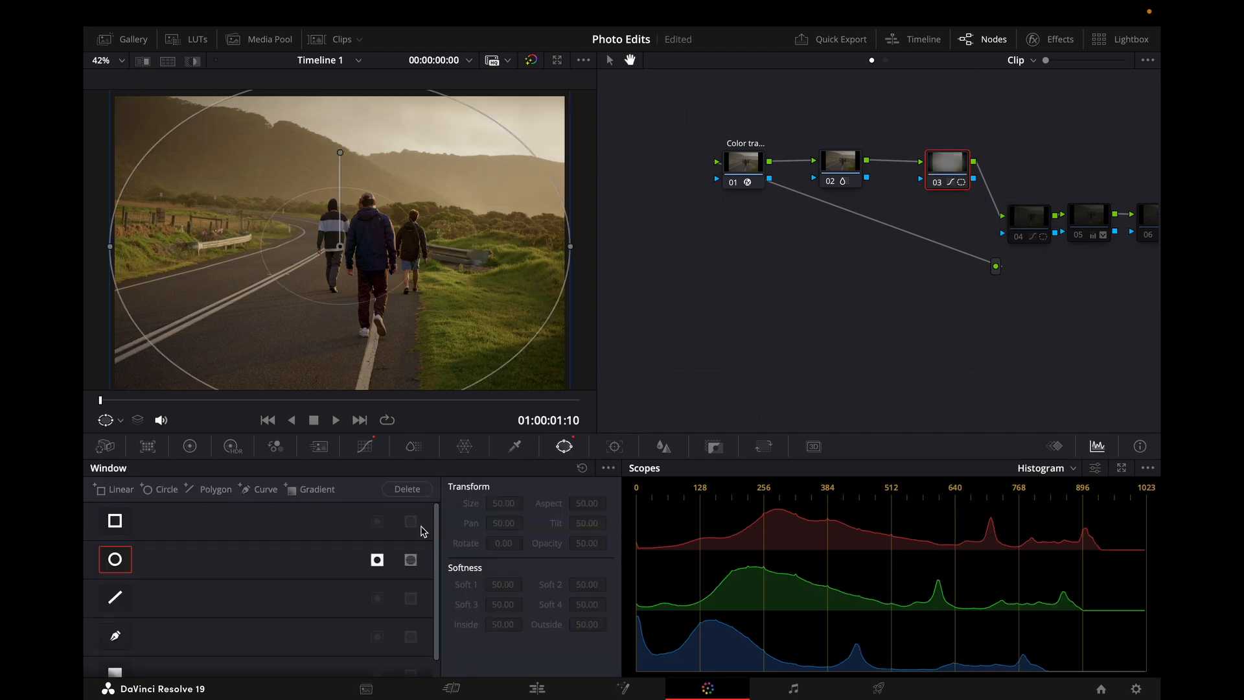
{"action": "left_click", "coordinate": [117, 563]}
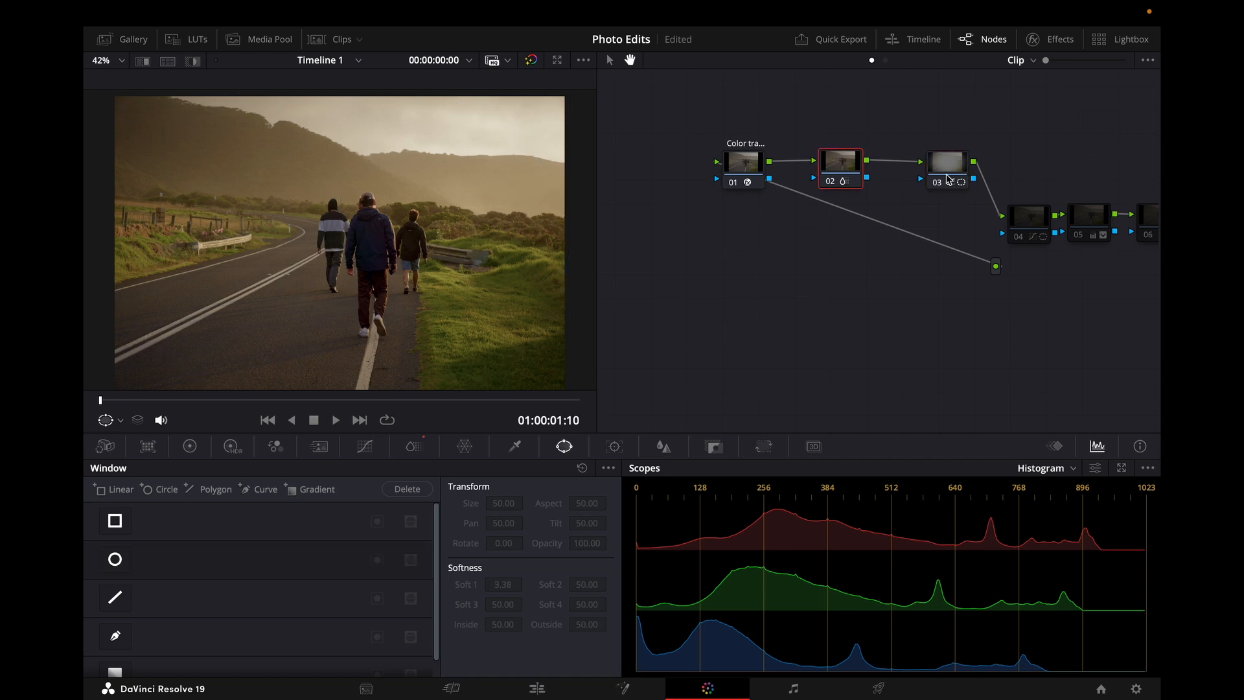
{"action": "left_click_drag", "start_coordinate": [953, 177], "coordinate": [963, 255]}
{"action": "left_click", "coordinate": [852, 179]}
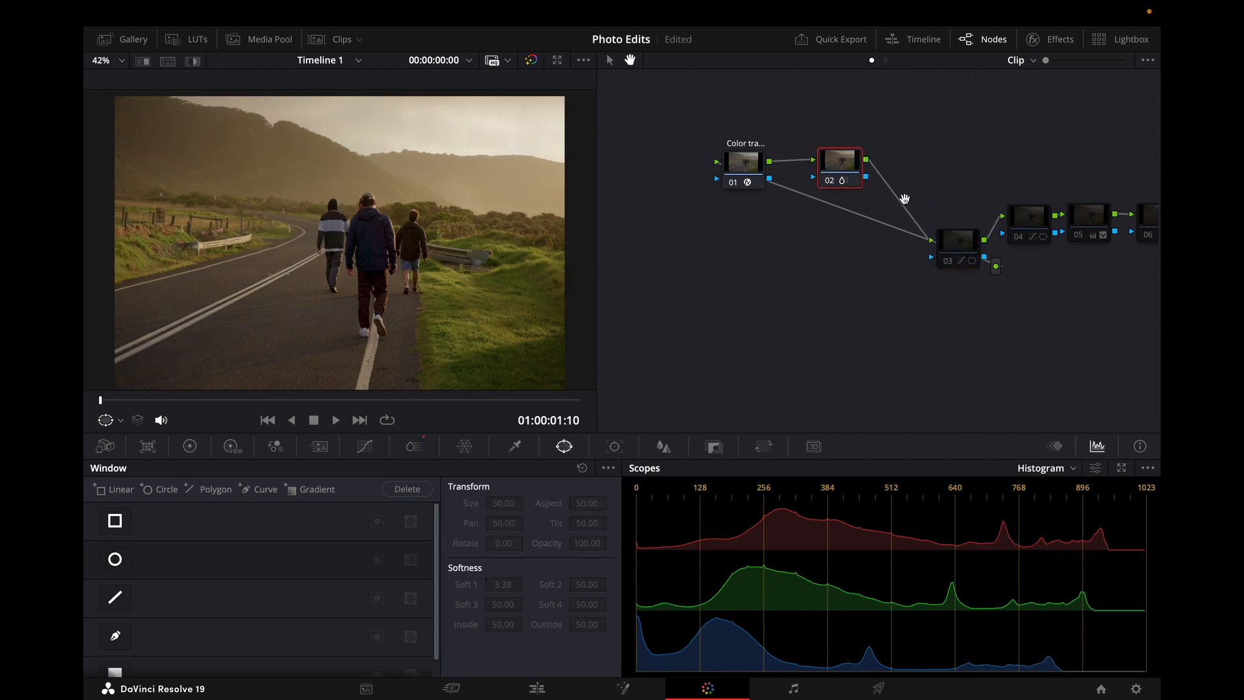
Step: Add a serial node after node 02 with a circle window stretched to fill the frame, size 64.49, aspect 67.56
{"action": "key", "text": "alt+s"}
{"action": "left_click", "coordinate": [116, 559]}
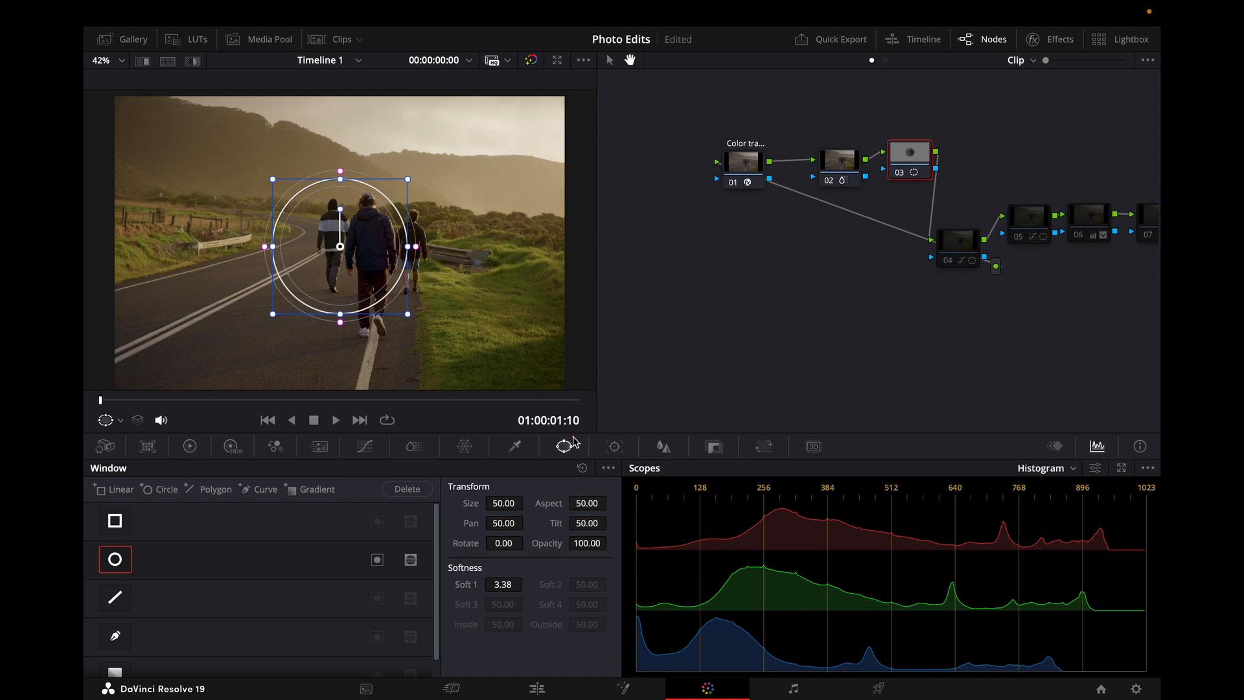
{"action": "left_click_drag", "start_coordinate": [404, 246], "coordinate": [565, 246]}
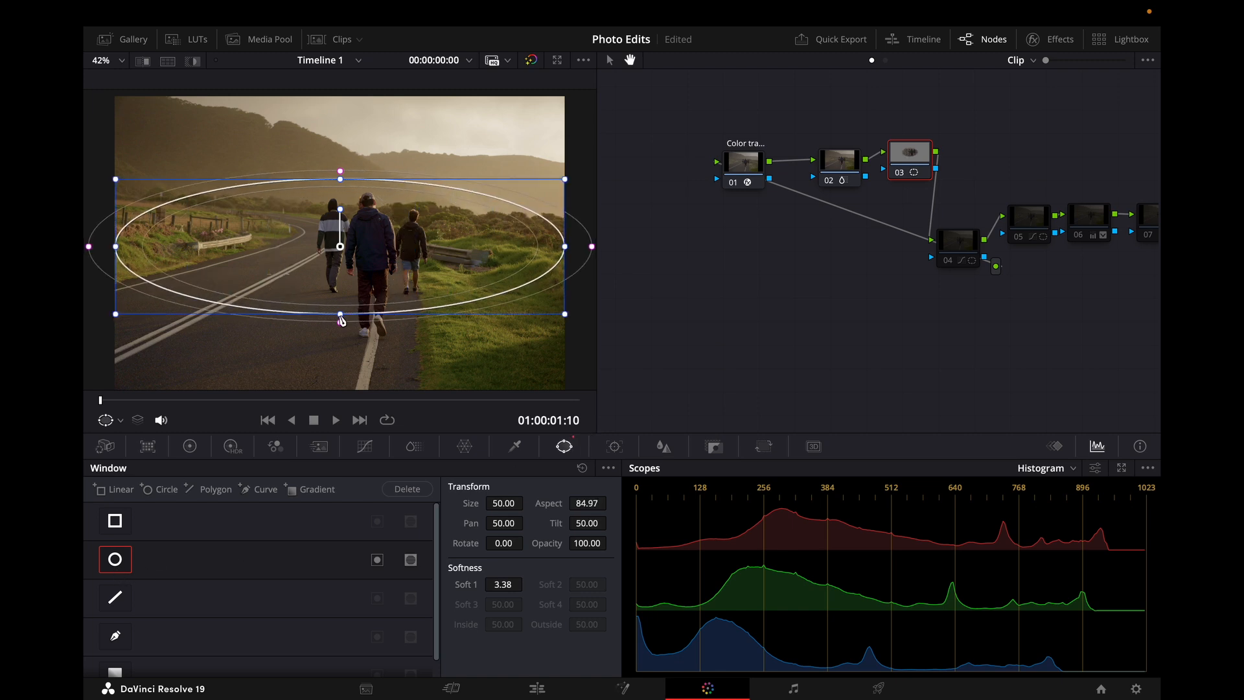
{"action": "left_click_drag", "start_coordinate": [340, 315], "coordinate": [342, 397]}
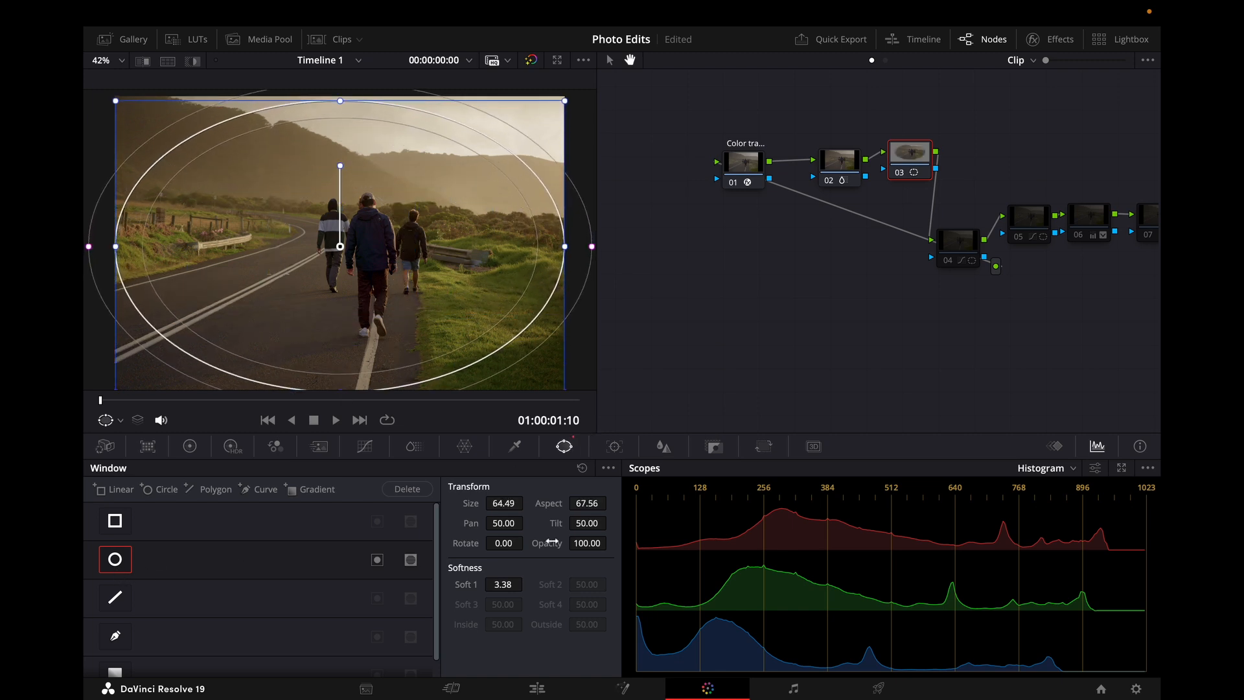
Step: Invert the new window, pull down the luma curve's top point, and raise the window softness to 10.58
{"action": "left_click", "coordinate": [365, 445]}
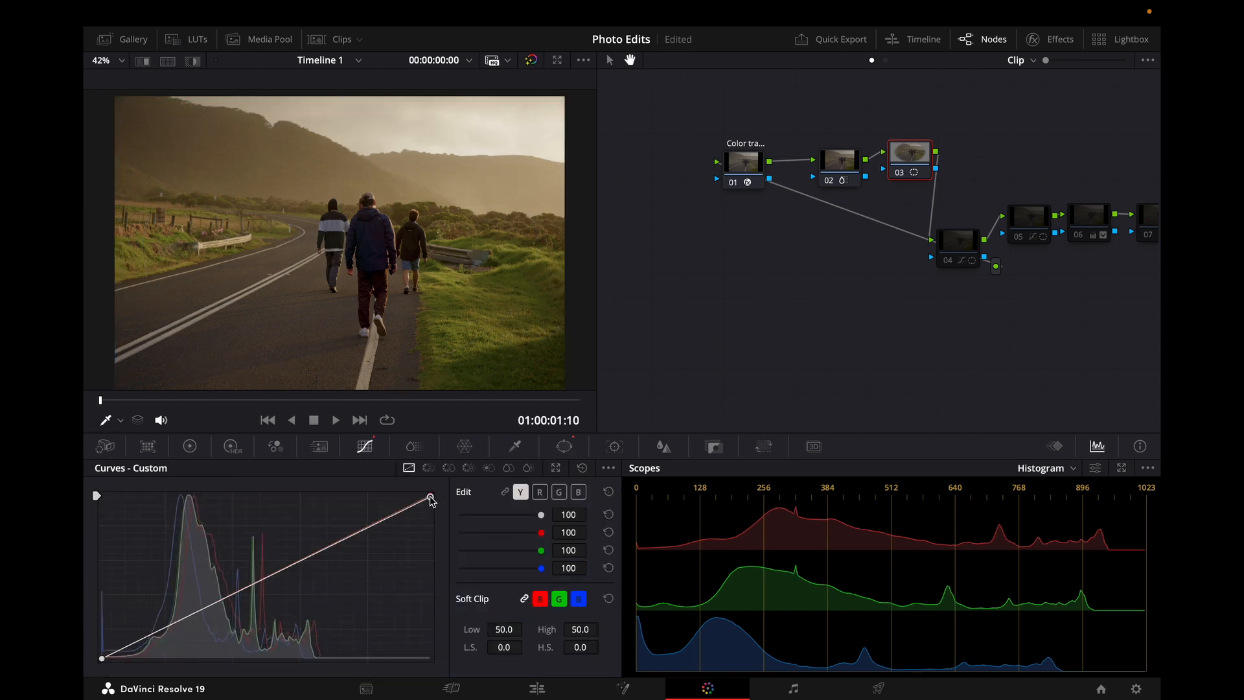
{"action": "left_click", "coordinate": [564, 446]}
{"action": "left_click", "coordinate": [377, 560]}
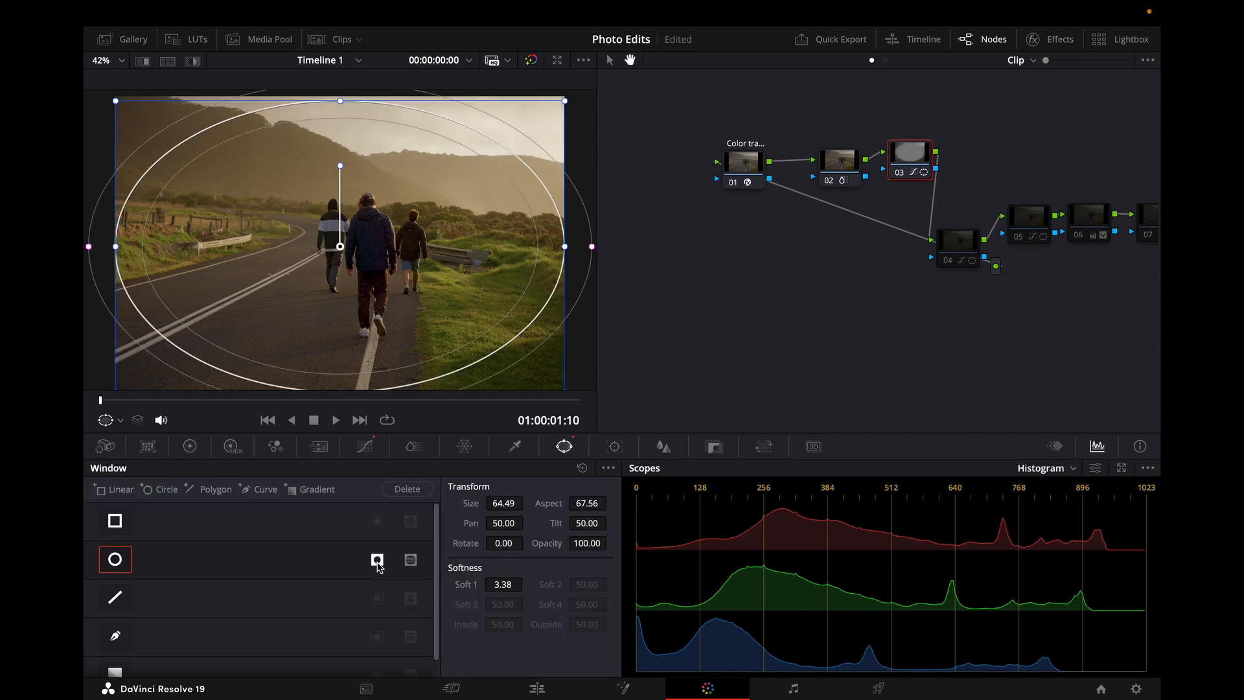
{"action": "left_click", "coordinate": [365, 446]}
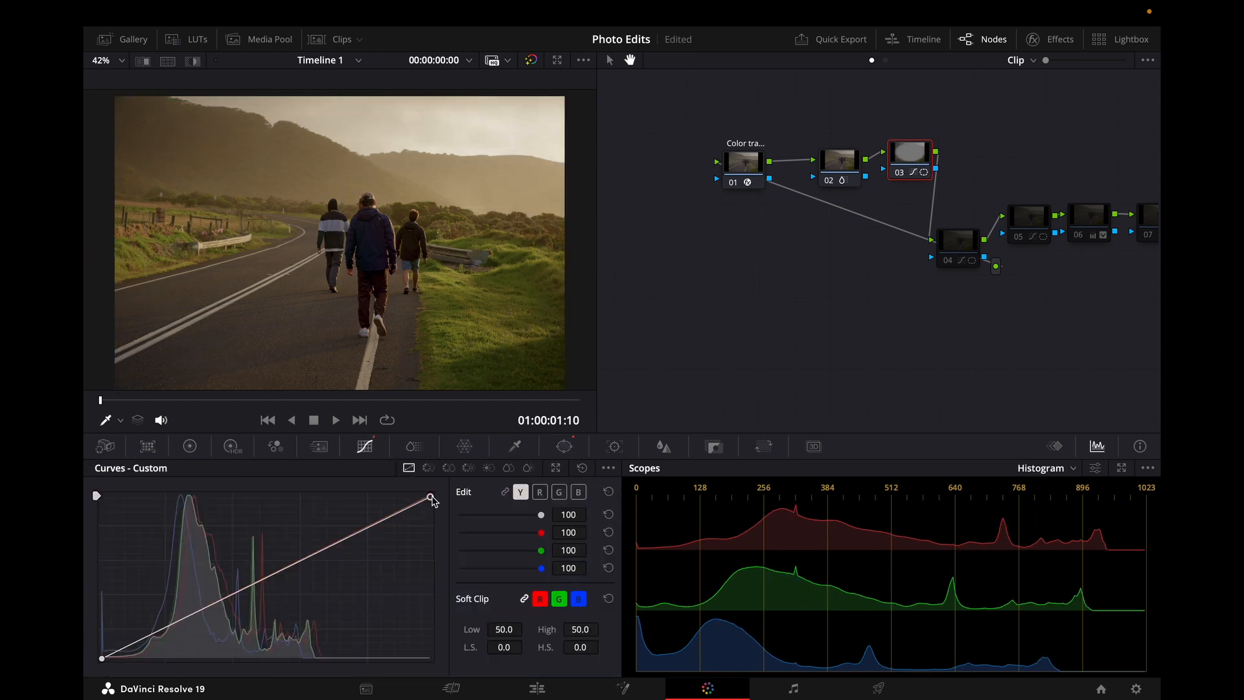
{"action": "mouse_move", "coordinate": [431, 500]}
{"action": "left_mouse_down"}
{"action": "mouse_move", "coordinate": [442, 518]}
{"action": "mouse_move", "coordinate": [439, 508]}
{"action": "left_mouse_up"}
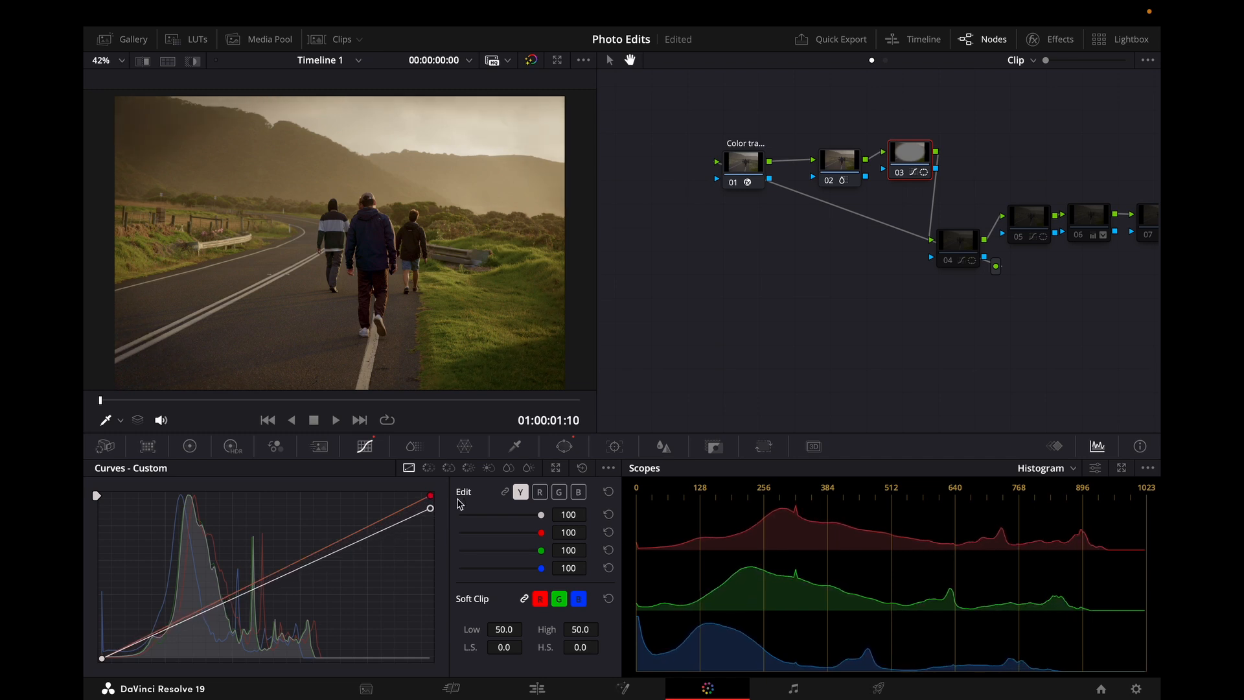
{"action": "left_click", "coordinate": [565, 446]}
{"action": "mouse_move", "coordinate": [504, 584]}
{"action": "left_mouse_down"}
{"action": "mouse_move", "coordinate": [525, 585]}
{"action": "mouse_move", "coordinate": [504, 585]}
{"action": "left_mouse_up"}
{"action": "left_click", "coordinate": [364, 446]}
{"action": "mouse_move", "coordinate": [431, 509]}
{"action": "left_mouse_down"}
{"action": "mouse_move", "coordinate": [430, 562]}
{"action": "mouse_move", "coordinate": [431, 515]}
{"action": "left_mouse_up"}
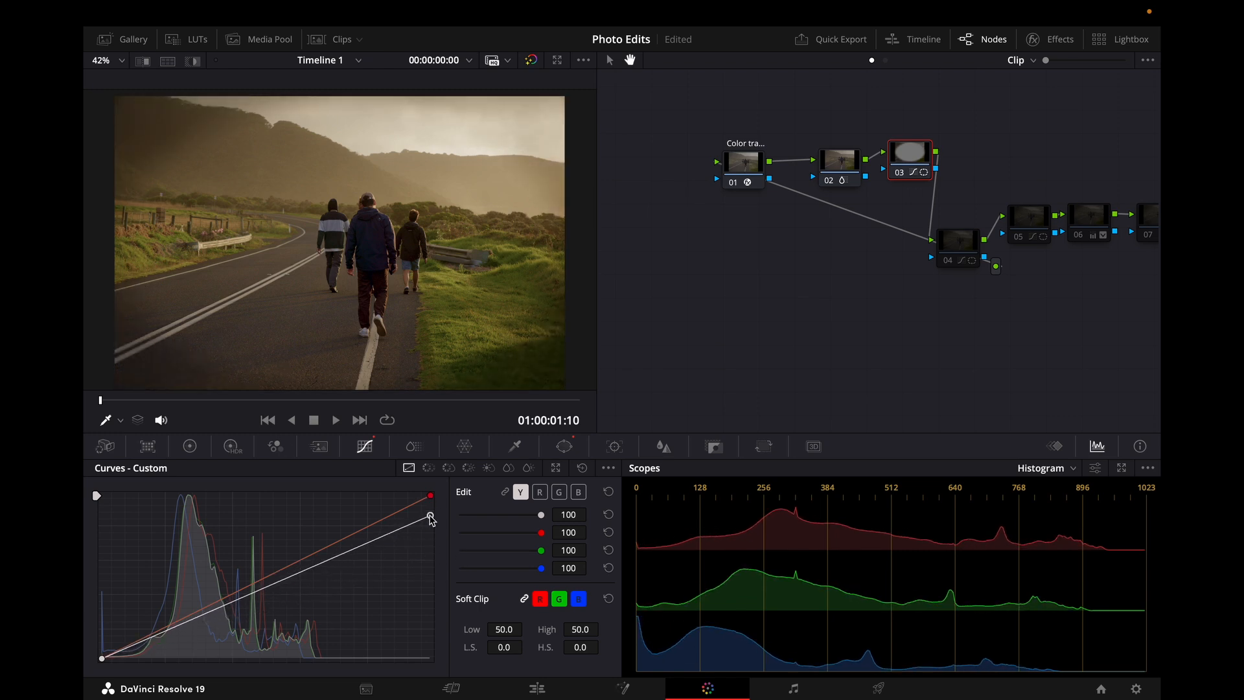
{"action": "left_click", "coordinate": [564, 447]}
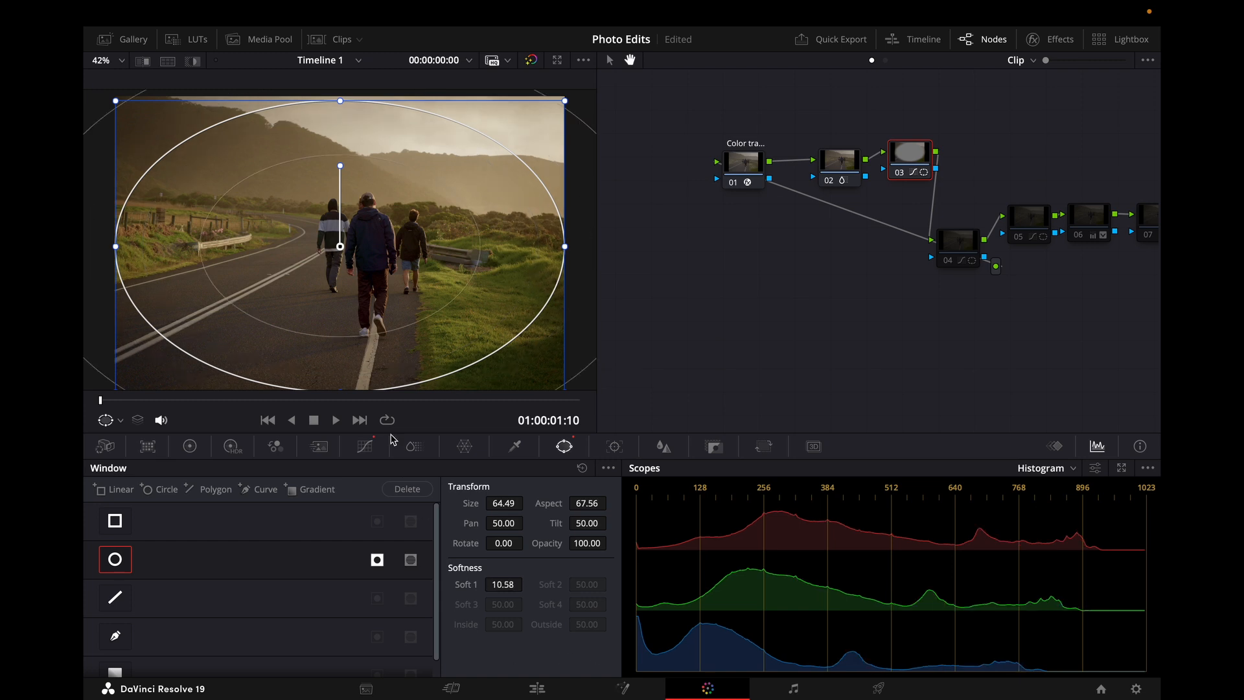
{"action": "left_click", "coordinate": [365, 446]}
Step: Delete the new vignette node
{"action": "scroll", "coordinate": [467, 208], "scroll_direction": "down", "scroll_amount": 4}
{"action": "scroll", "coordinate": [468, 208], "scroll_direction": "up", "scroll_amount": 3}
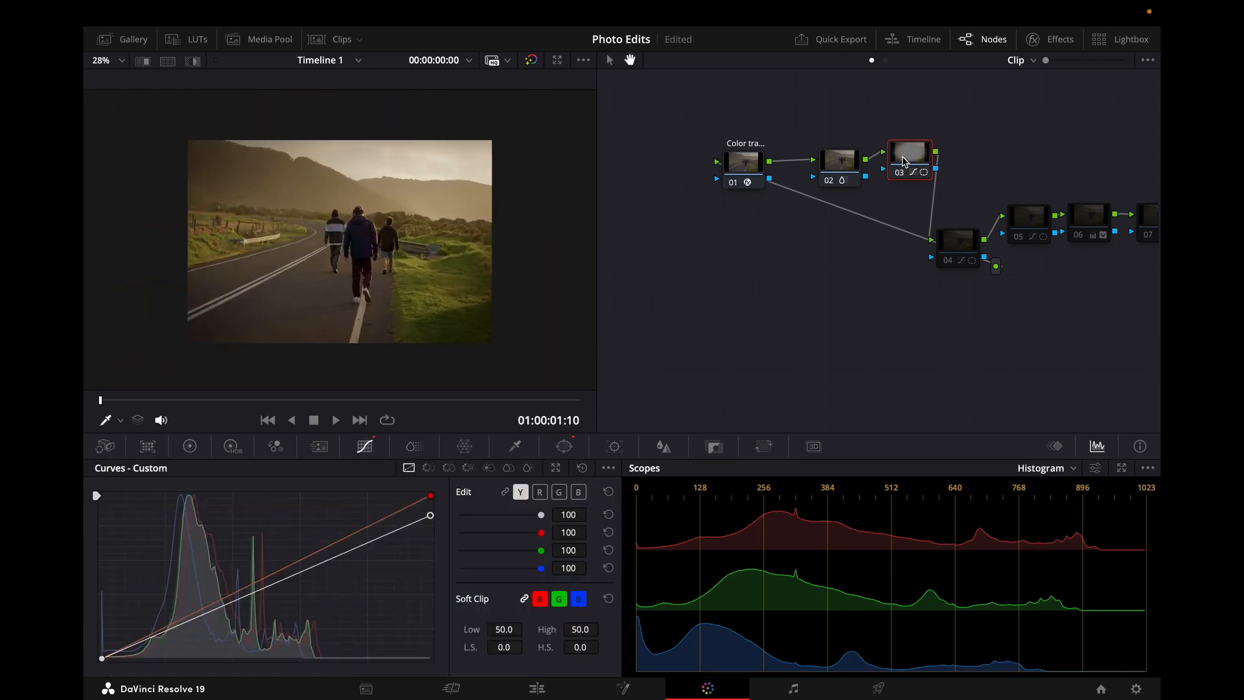
{"action": "key", "text": "Delete"}
Step: Move nodes 03 and 04 back up into a straight row in the node graph
{"action": "left_click_drag", "start_coordinate": [962, 242], "coordinate": [923, 162]}
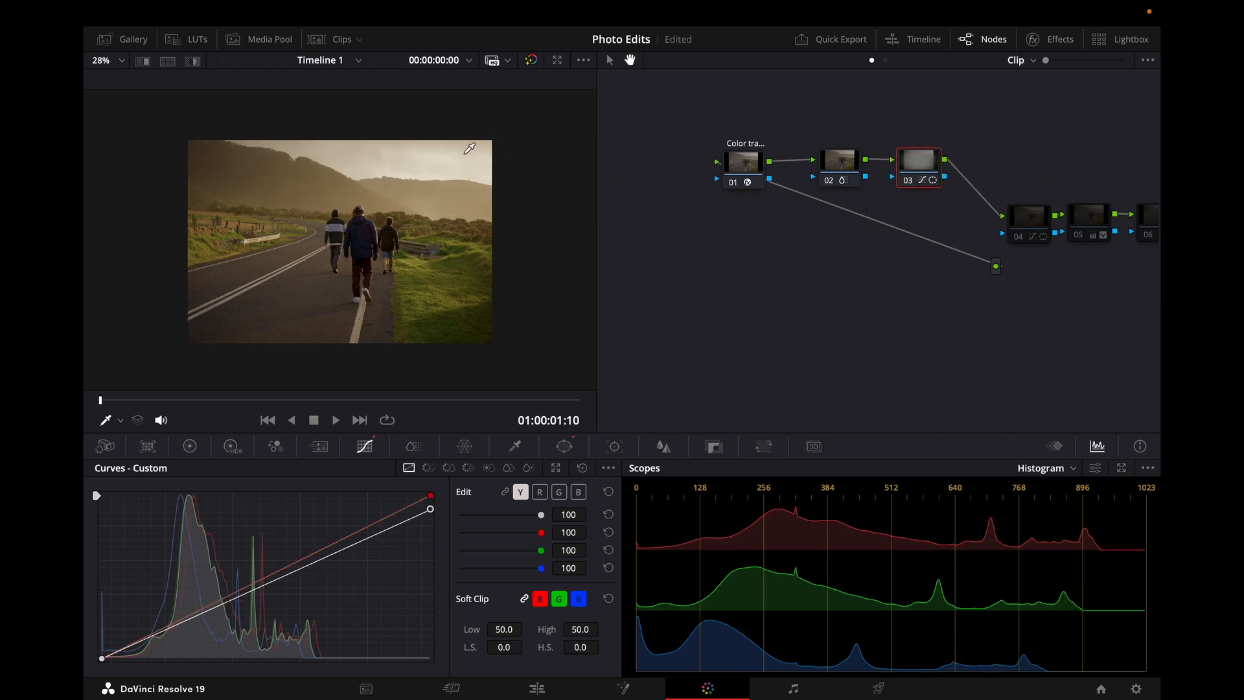
{"action": "left_click_drag", "start_coordinate": [1027, 225], "coordinate": [1012, 168]}
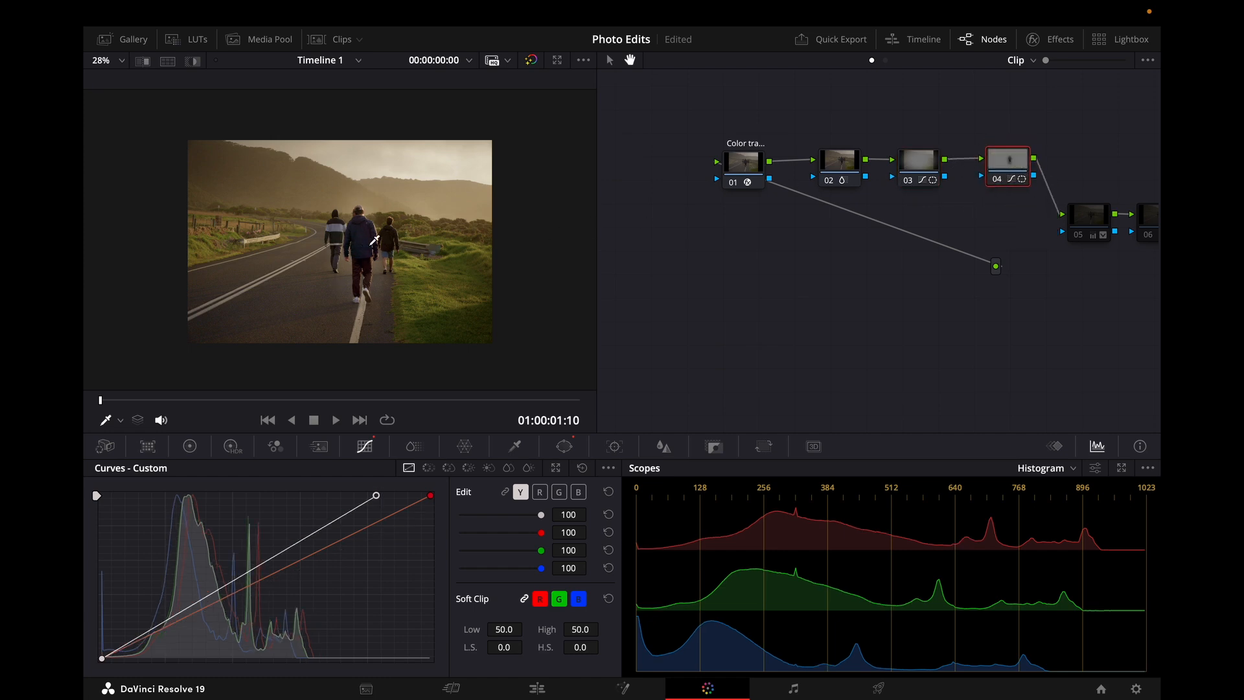
Step: Toggle node 04 on and off and view its circle window to compare its effect
{"action": "left_click", "coordinate": [996, 181]}
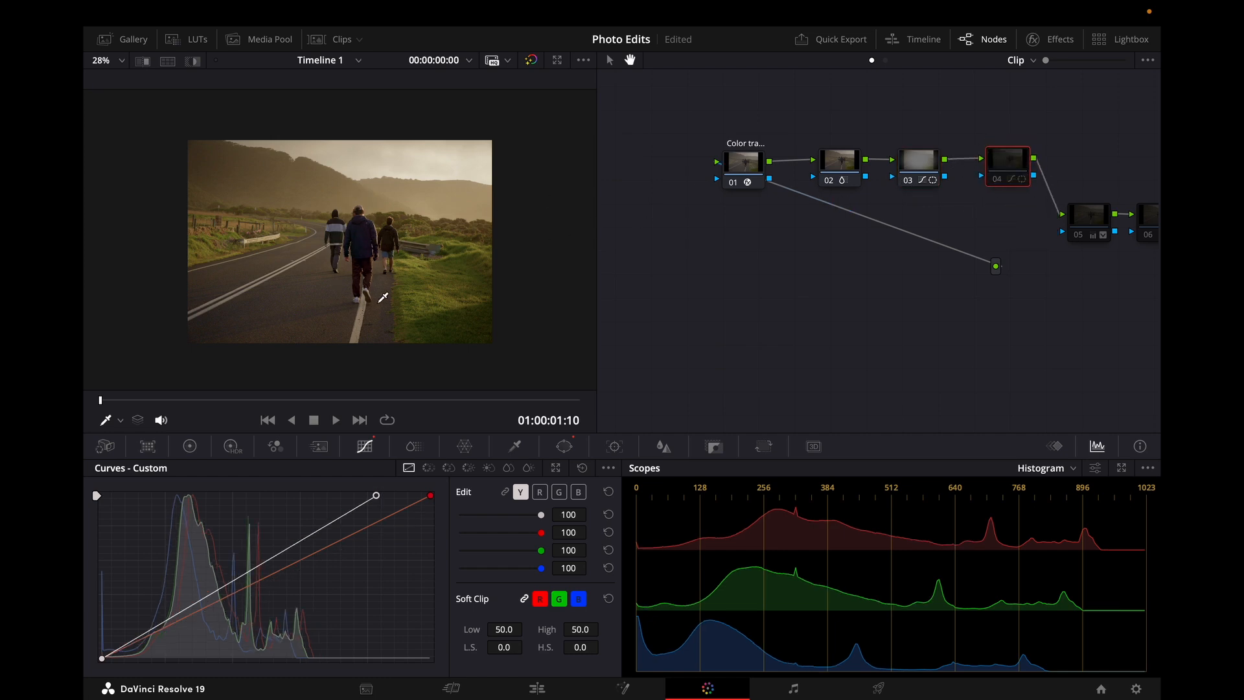
{"action": "left_click", "coordinate": [999, 183]}
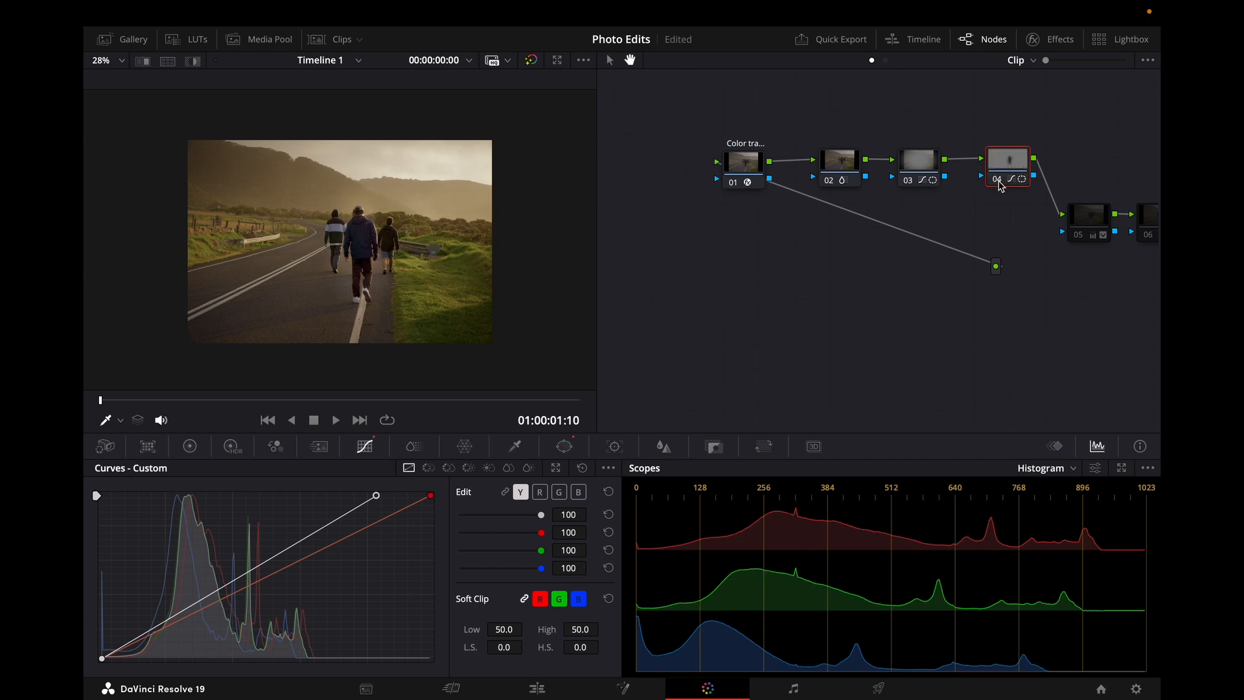
{"action": "left_click", "coordinate": [998, 182]}
{"action": "left_click", "coordinate": [998, 181]}
{"action": "left_click", "coordinate": [997, 182]}
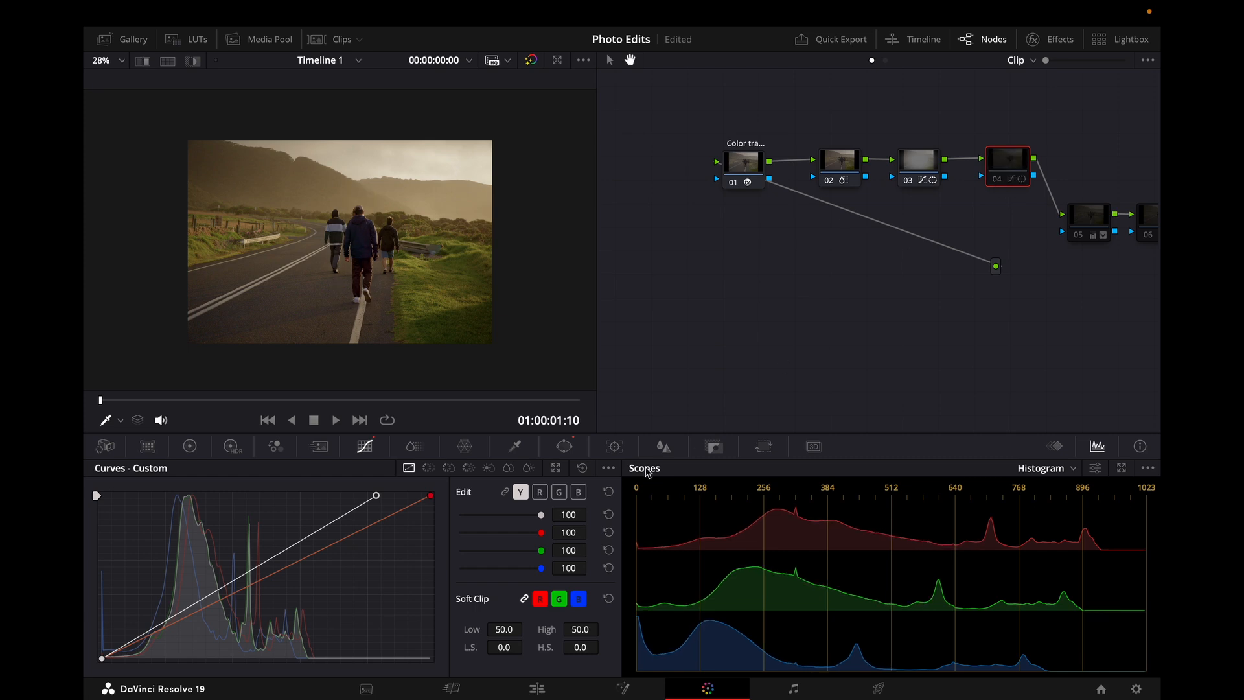
{"action": "left_click", "coordinate": [573, 446]}
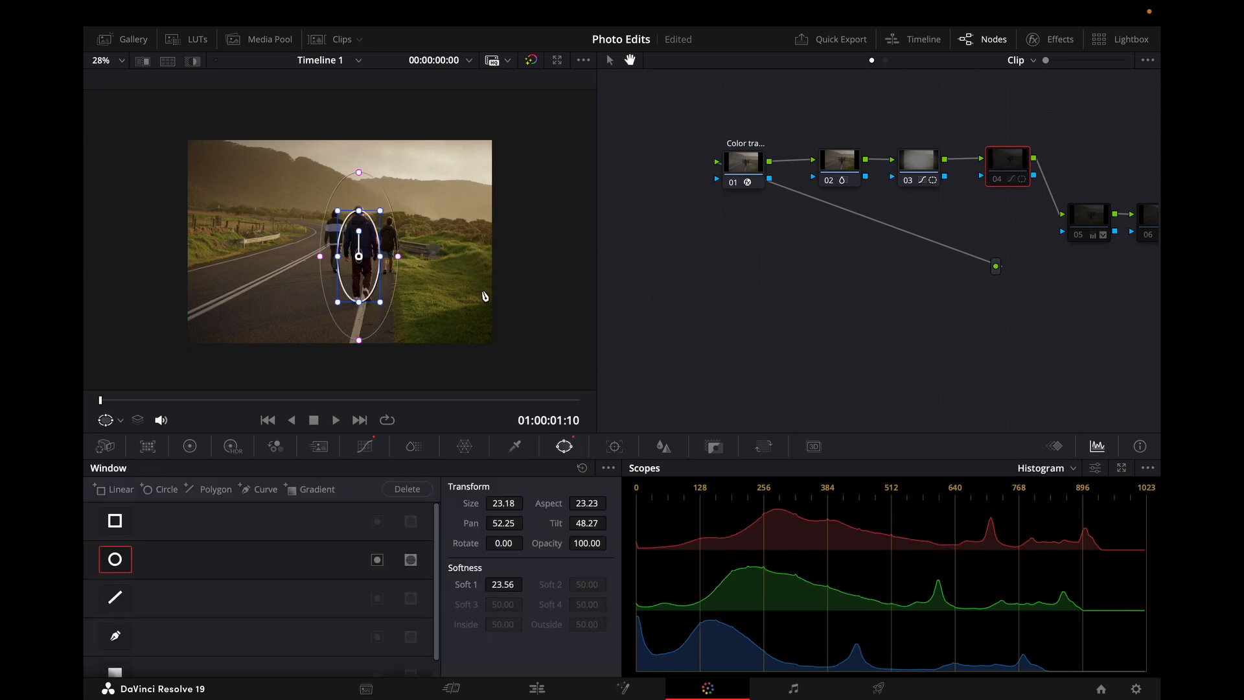
{"action": "left_click", "coordinate": [365, 446]}
Step: Move the top point of node 04's luma curve further right, re-enable the node, and shift it left
{"action": "mouse_move", "coordinate": [378, 496]}
{"action": "left_mouse_down"}
{"action": "mouse_move", "coordinate": [392, 496]}
{"action": "mouse_move", "coordinate": [375, 490]}
{"action": "left_mouse_up"}
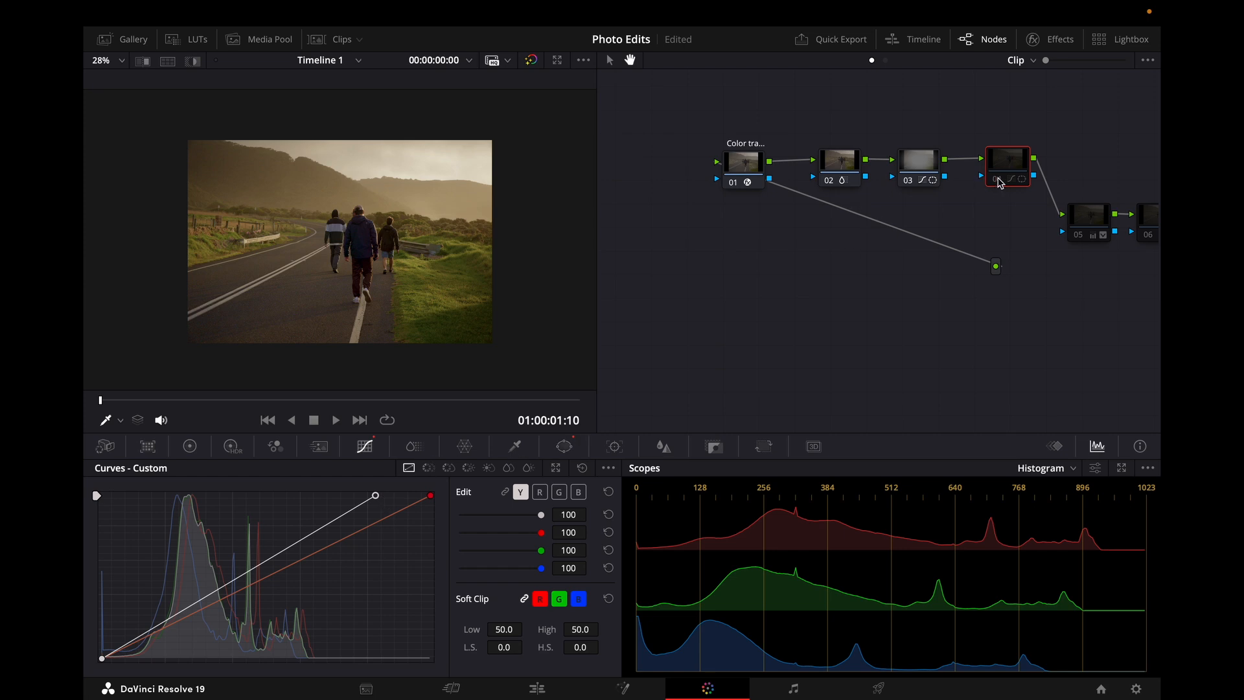
{"action": "left_click", "coordinate": [1015, 179]}
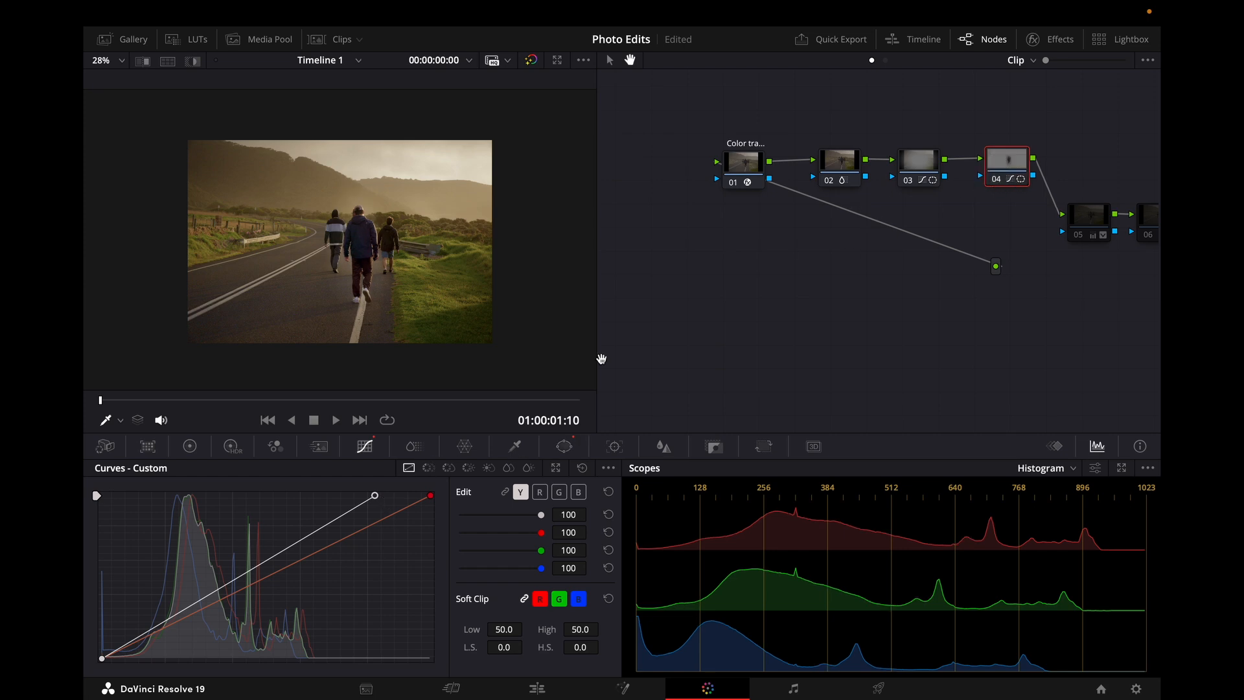
{"action": "left_click_drag", "start_coordinate": [375, 497], "coordinate": [393, 497]}
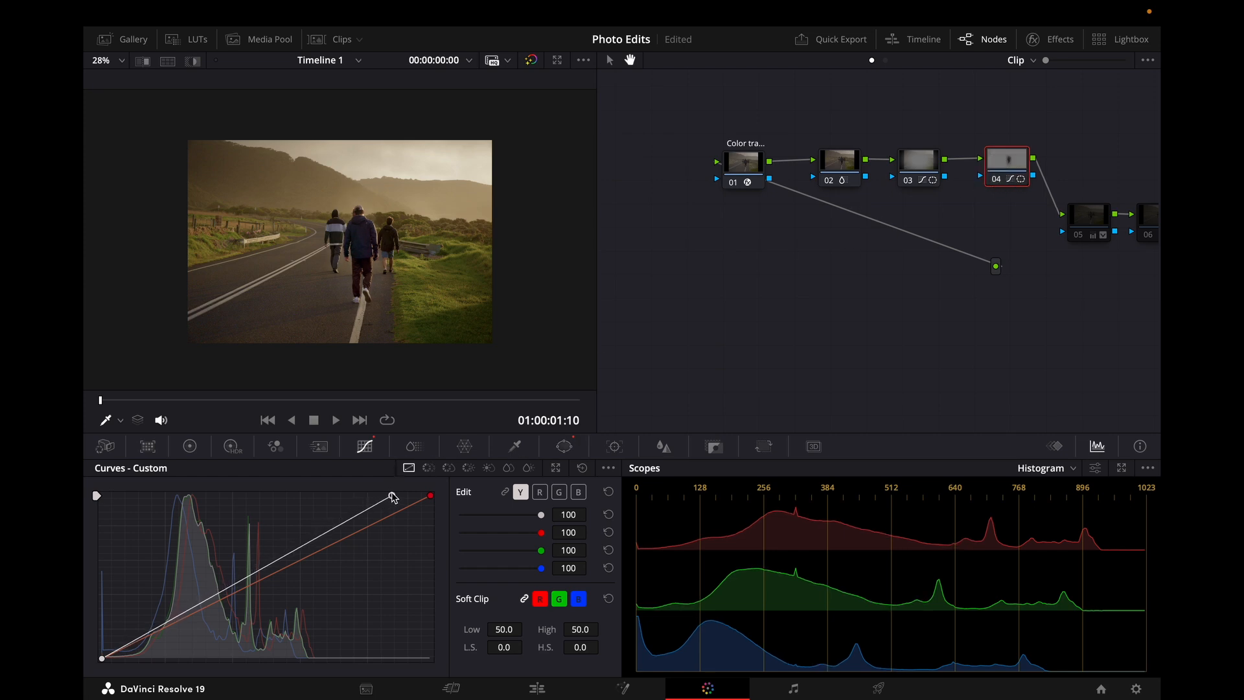
{"action": "left_click_drag", "start_coordinate": [1013, 174], "coordinate": [1000, 174]}
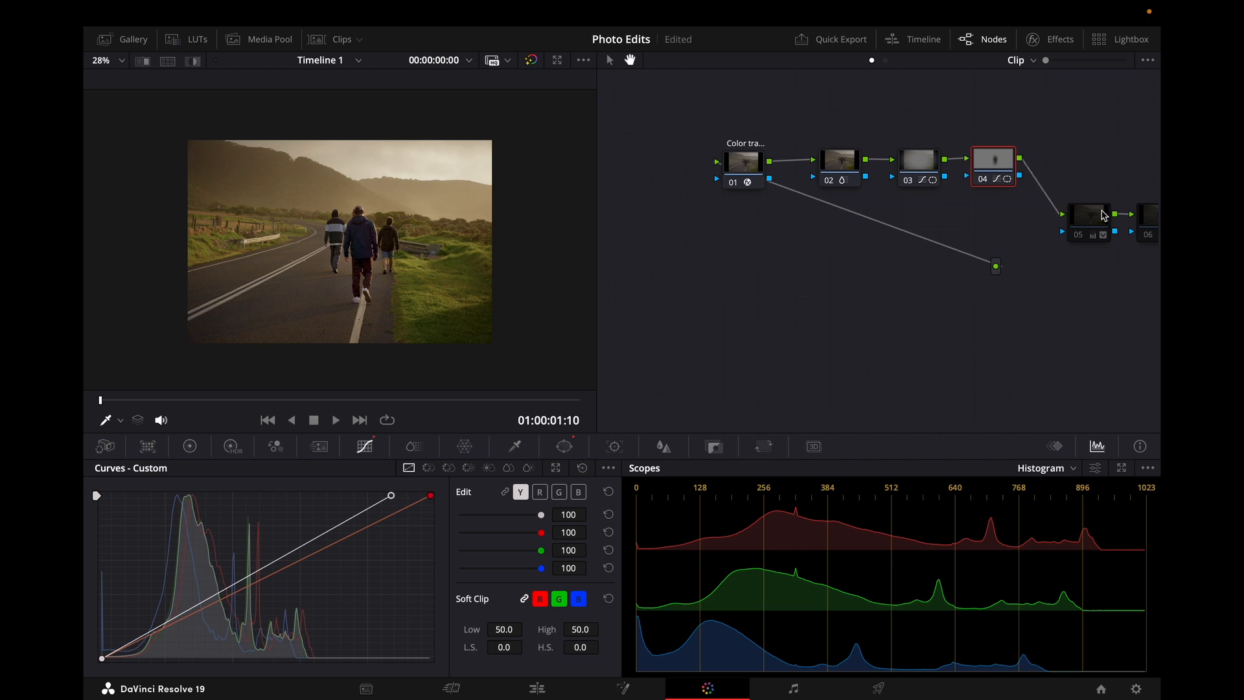
Step: Move node 05 up into the row and toggle it on and off to compare
{"action": "left_click_drag", "start_coordinate": [1083, 238], "coordinate": [1073, 179]}
{"action": "left_click", "coordinate": [1071, 179]}
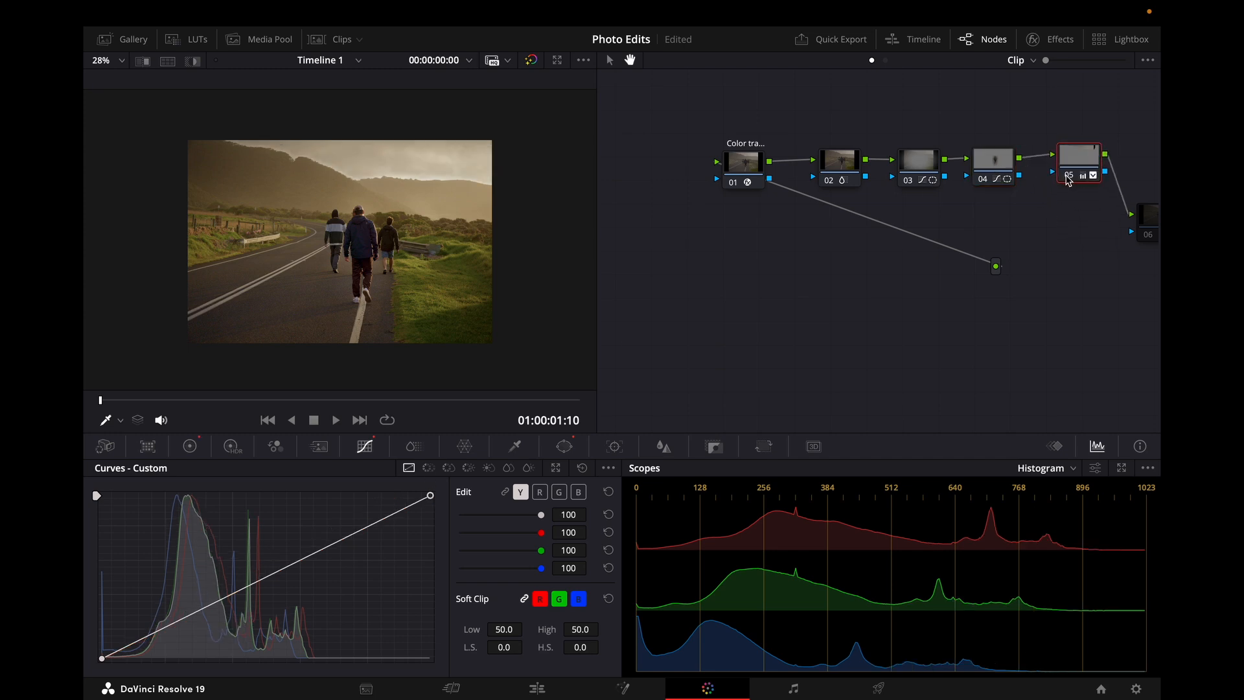
{"action": "left_click", "coordinate": [1071, 179]}
{"action": "left_click", "coordinate": [1068, 181]}
{"action": "left_click", "coordinate": [1067, 176]}
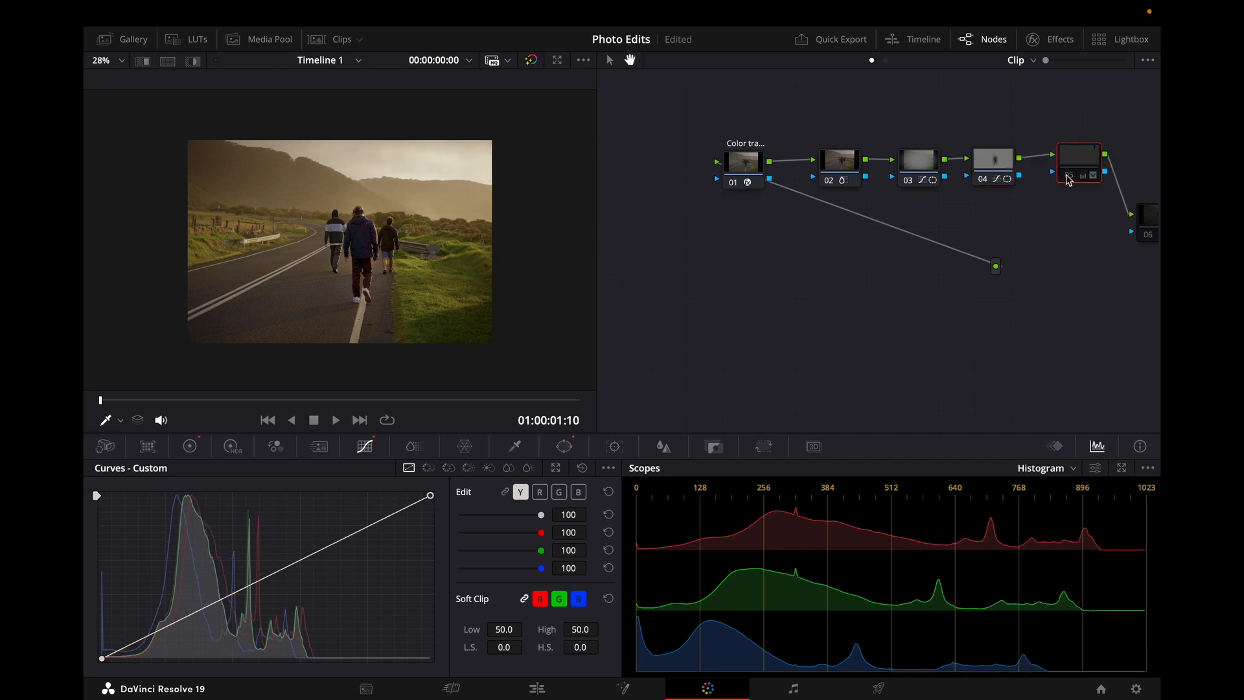
Step: Rearrange nodes 05 and 06 in the node graph so the chain reads clearly
{"action": "left_click_drag", "start_coordinate": [1074, 161], "coordinate": [1066, 194]}
{"action": "left_click_drag", "start_coordinate": [1089, 262], "coordinate": [906, 260]}
{"action": "left_click_drag", "start_coordinate": [975, 226], "coordinate": [973, 172]}
{"action": "left_click_drag", "start_coordinate": [903, 199], "coordinate": [914, 209]}
{"action": "left_click", "coordinate": [964, 167]}
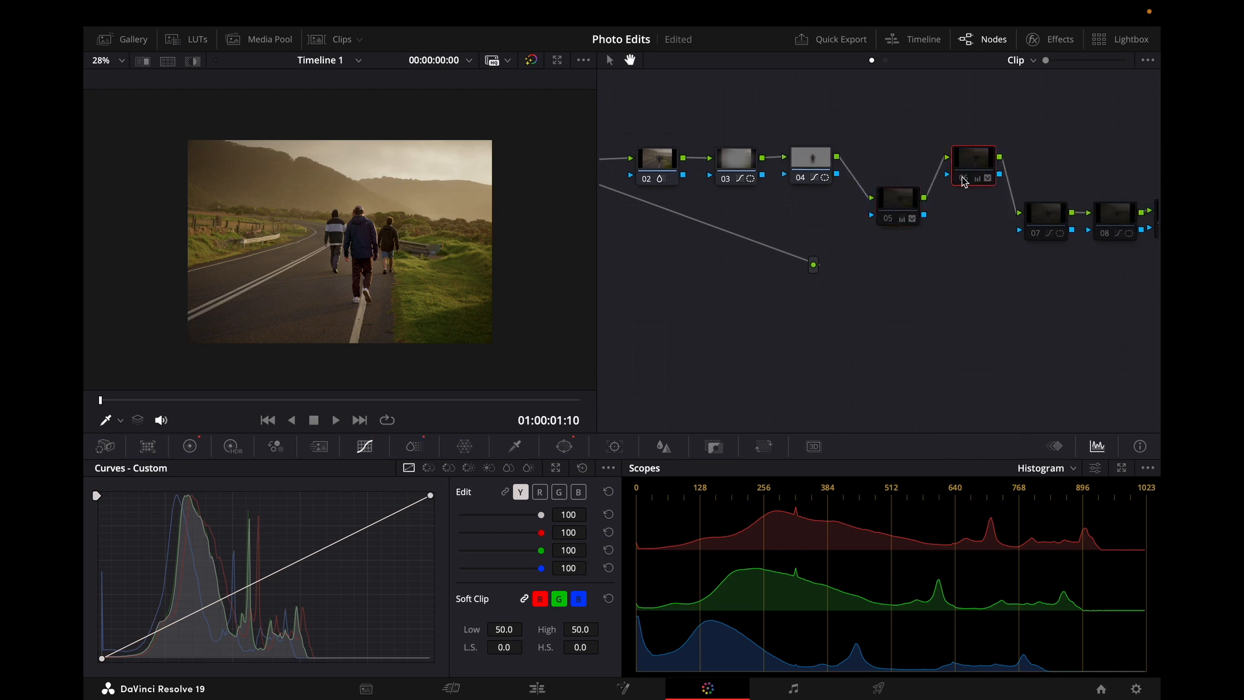
Step: Toggle node 06 and open its power windows to examine its curve windows
{"action": "left_click", "coordinate": [964, 179]}
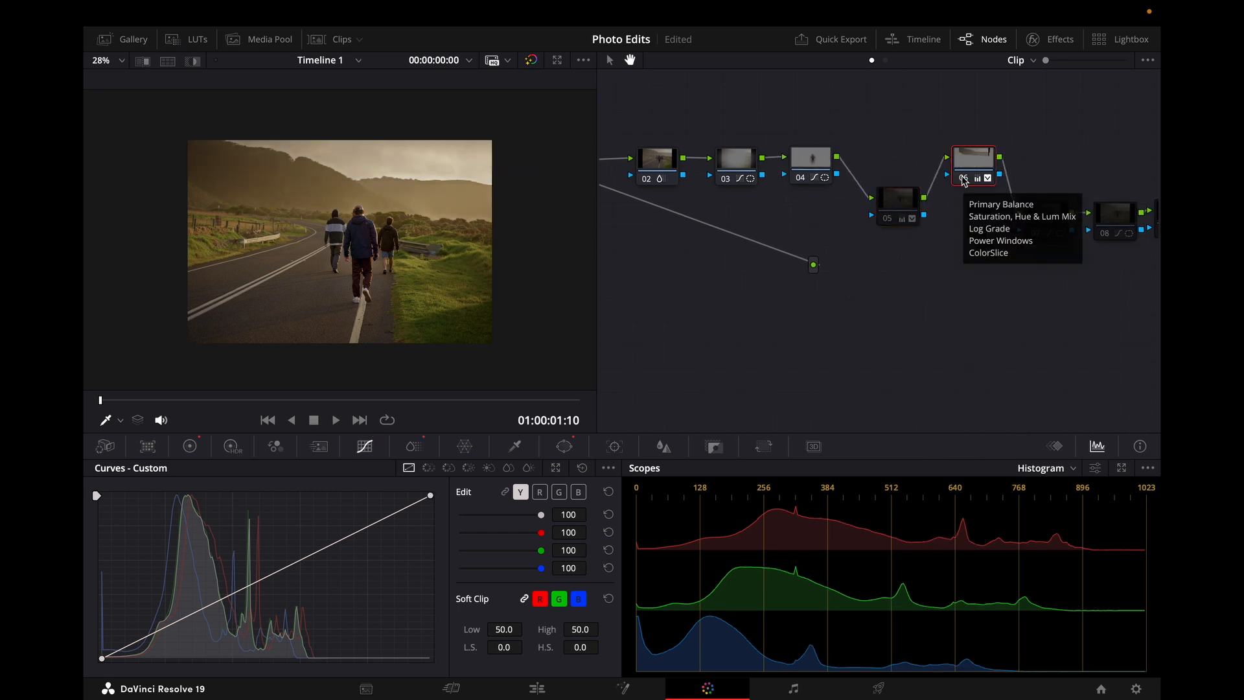
{"action": "left_click", "coordinate": [964, 180]}
{"action": "left_click", "coordinate": [564, 446]}
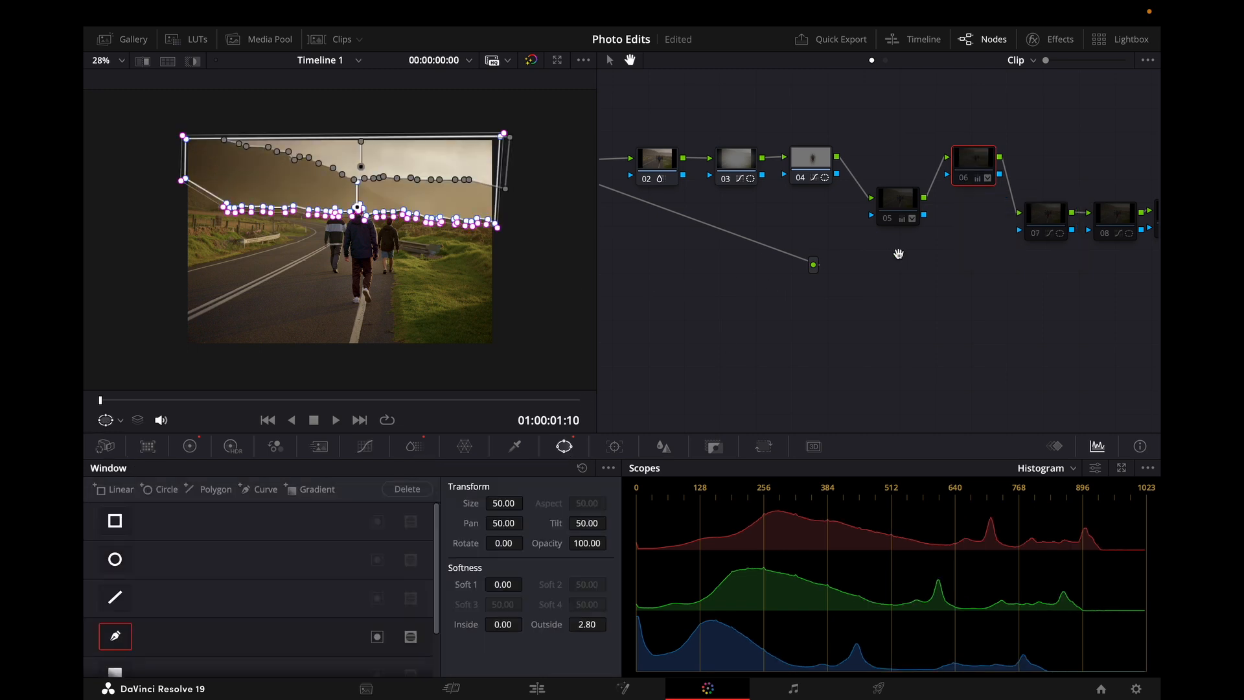
{"action": "scroll", "coordinate": [157, 648], "scroll_direction": "down", "scroll_amount": 2}
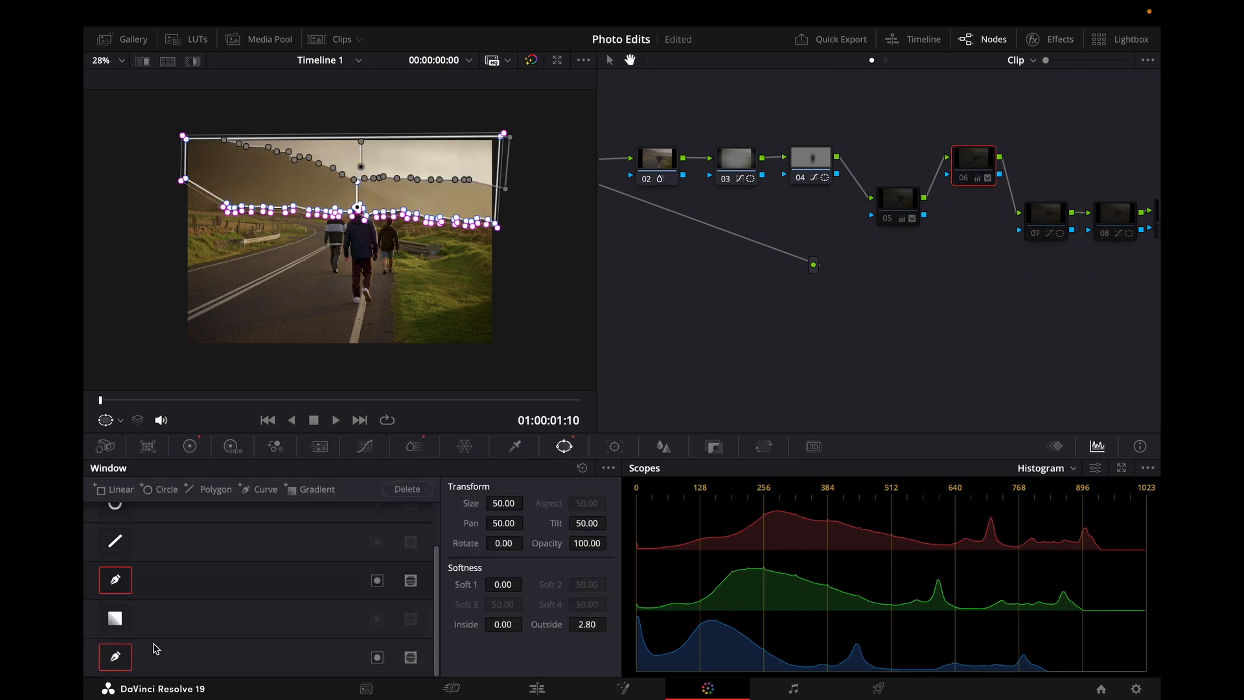
Step: Toggle node 06 off and on to compare, and review its curve windows and custom curve
{"action": "left_click", "coordinate": [161, 664]}
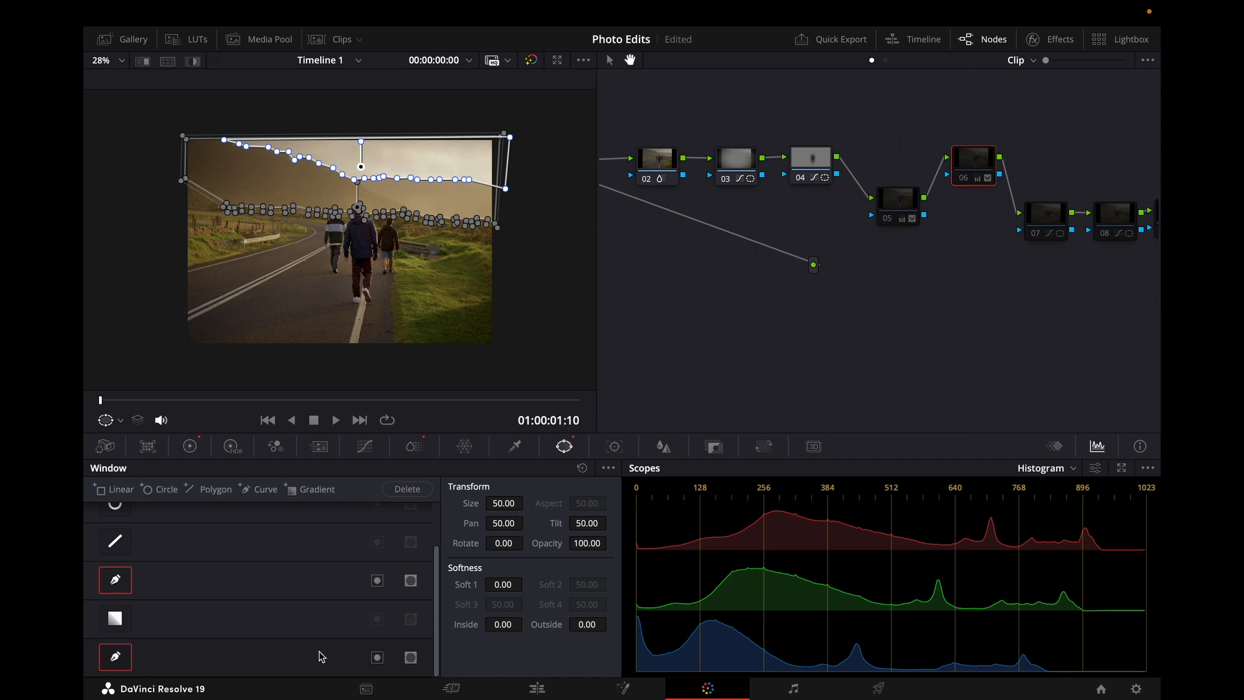
{"action": "left_click", "coordinate": [962, 180]}
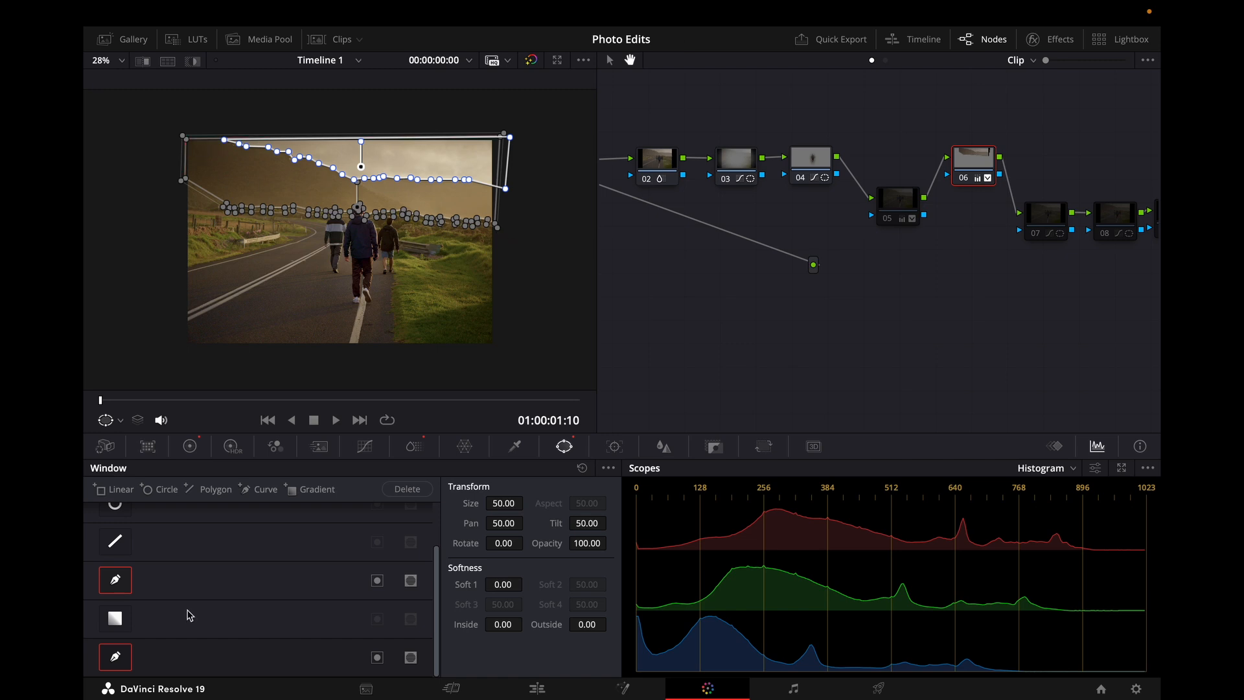
{"action": "left_click", "coordinate": [199, 585]}
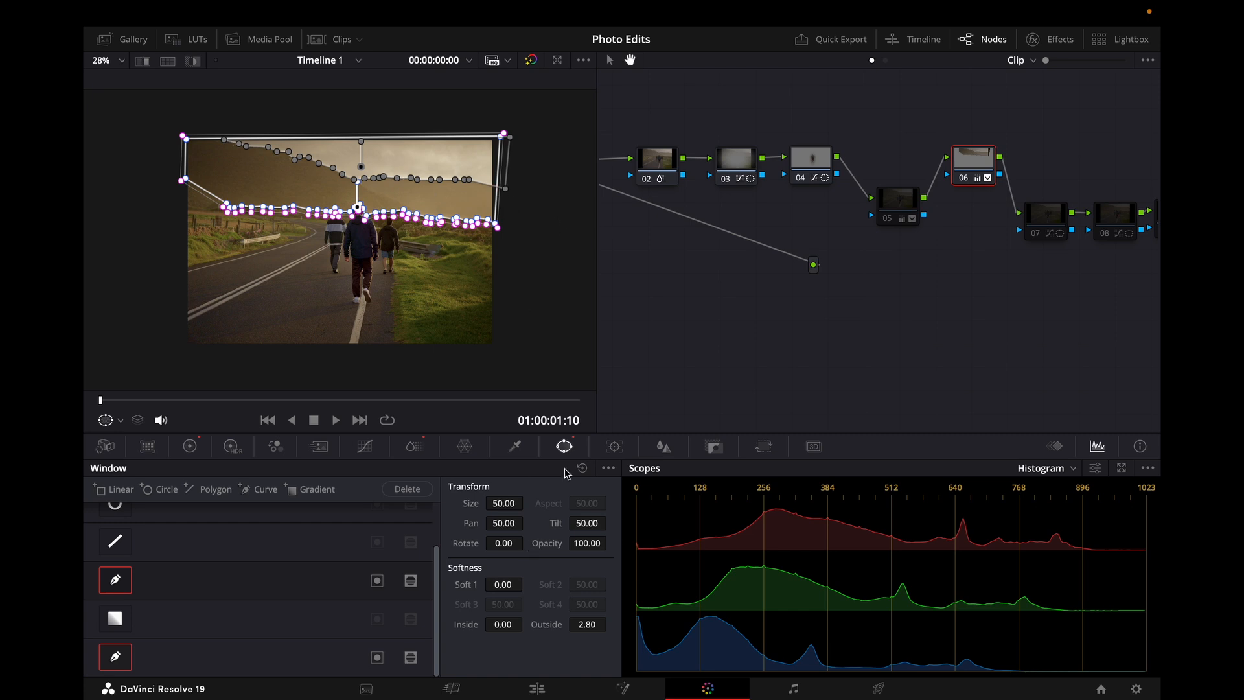
{"action": "left_click", "coordinate": [364, 446]}
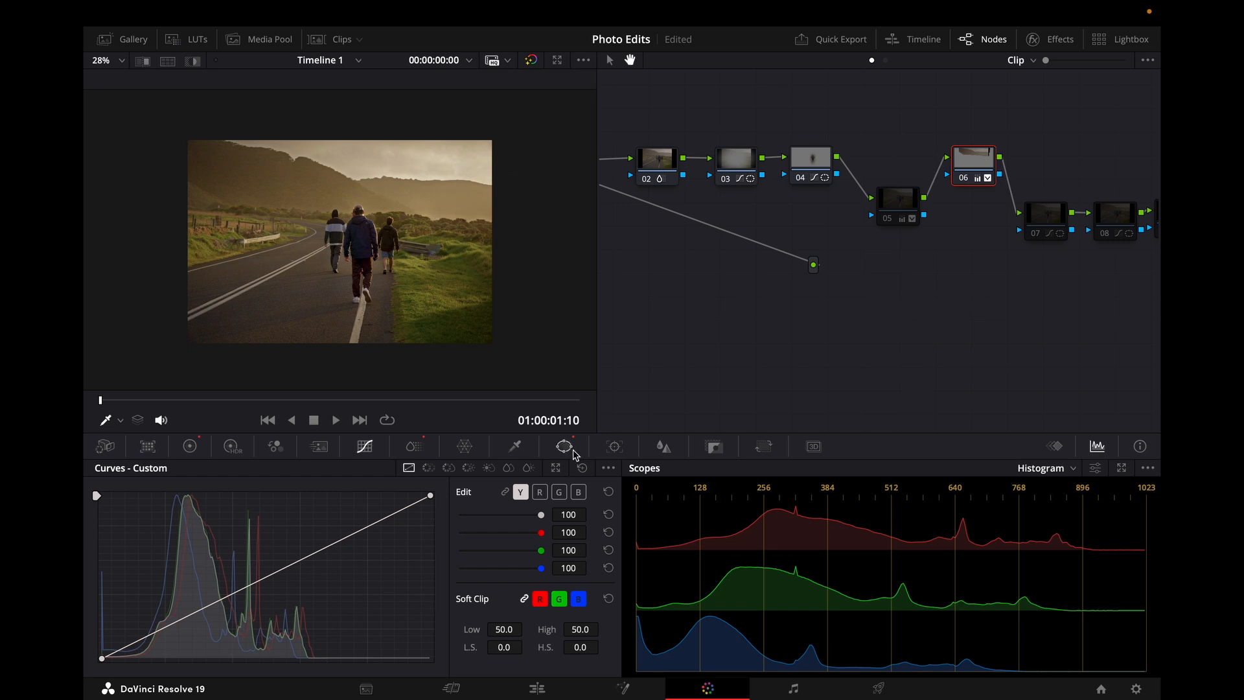
{"action": "left_click", "coordinate": [565, 447]}
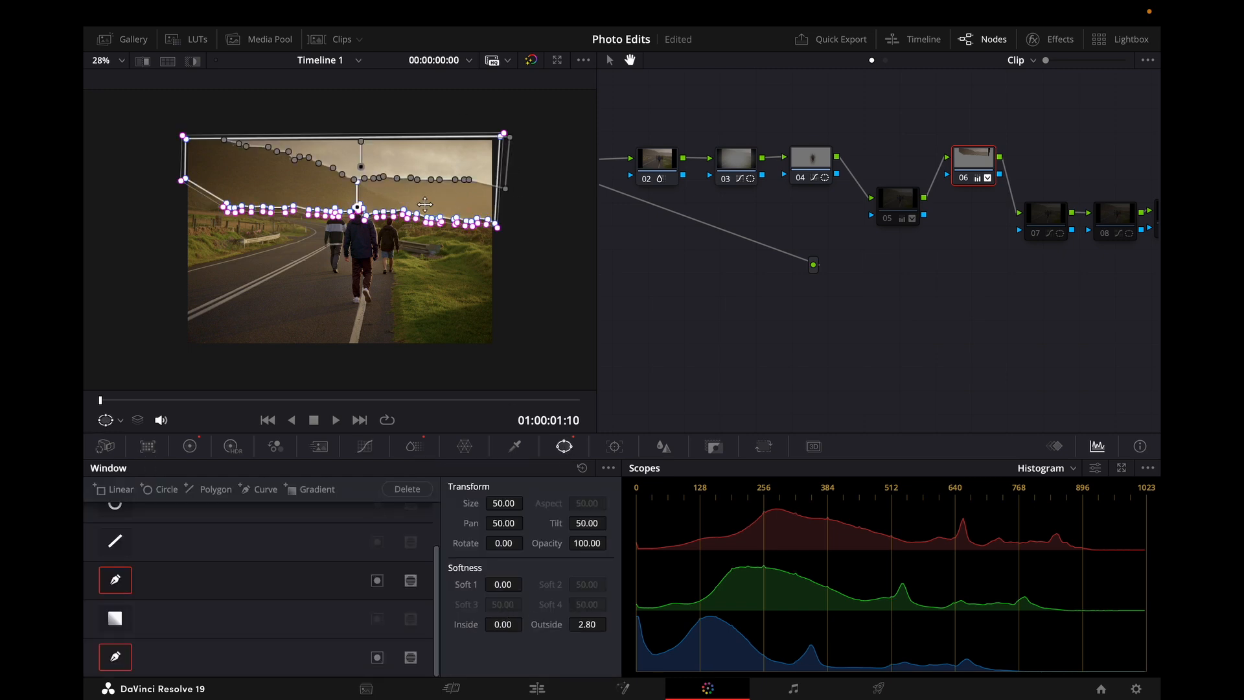
Step: Inspect the photo close up while checking node 06's curves and primaries, then fit the viewer to the window
{"action": "scroll", "coordinate": [380, 192], "scroll_direction": "up", "scroll_amount": 5}
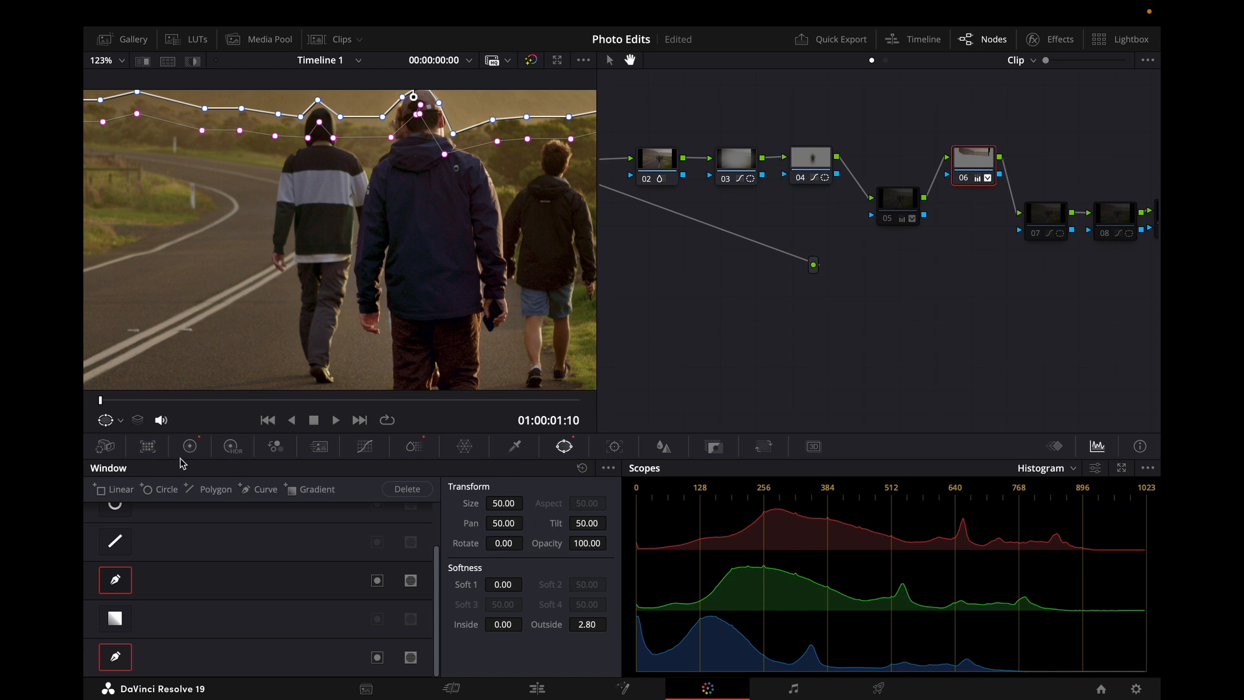
{"action": "left_click", "coordinate": [365, 447]}
{"action": "scroll", "coordinate": [502, 262], "scroll_direction": "down", "scroll_amount": 4}
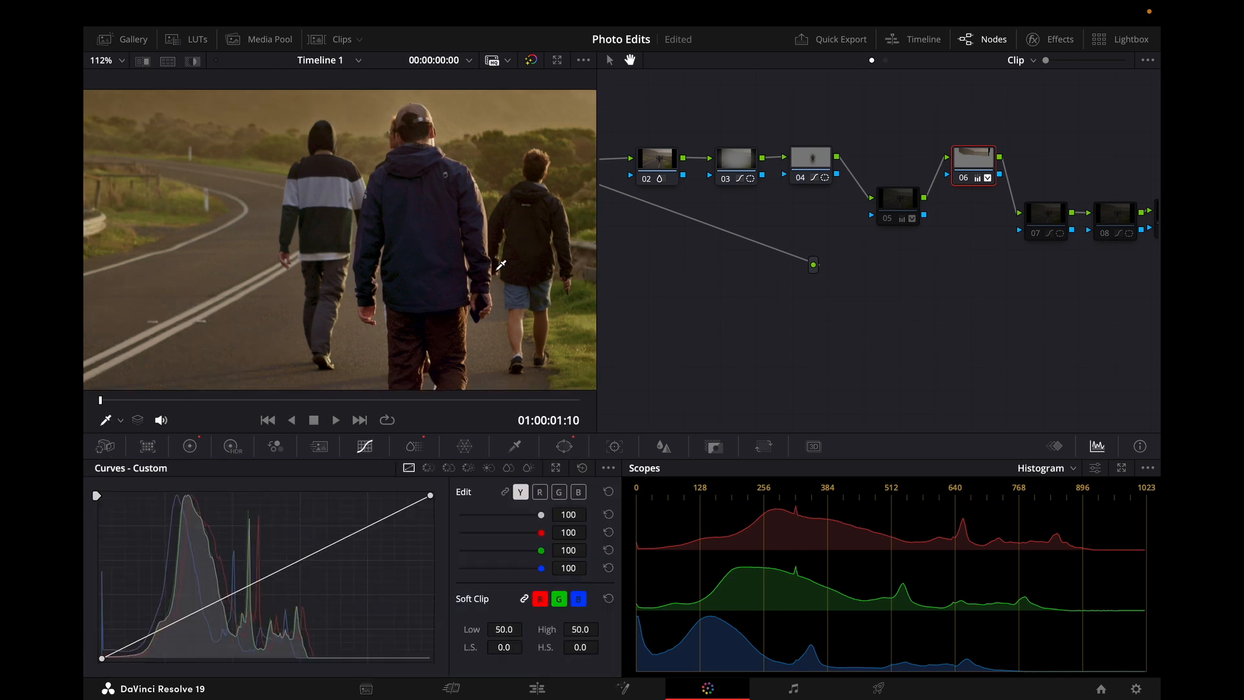
{"action": "left_click", "coordinate": [190, 447]}
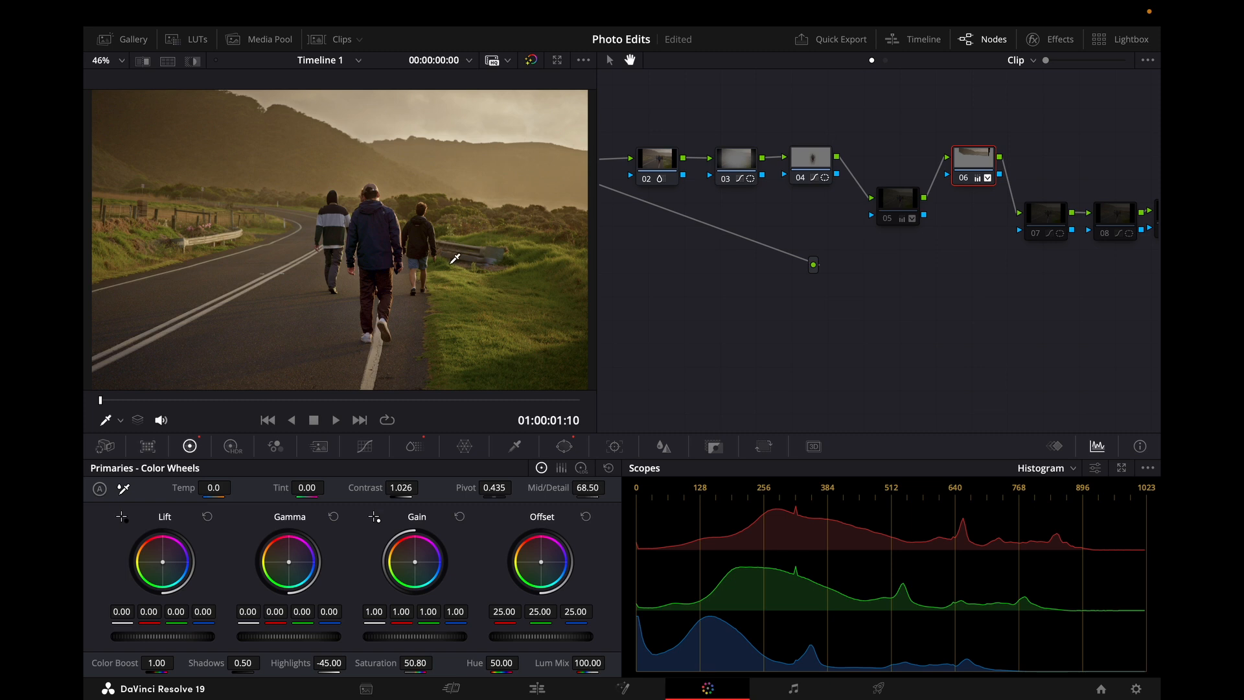
{"action": "left_click", "coordinate": [121, 60]}
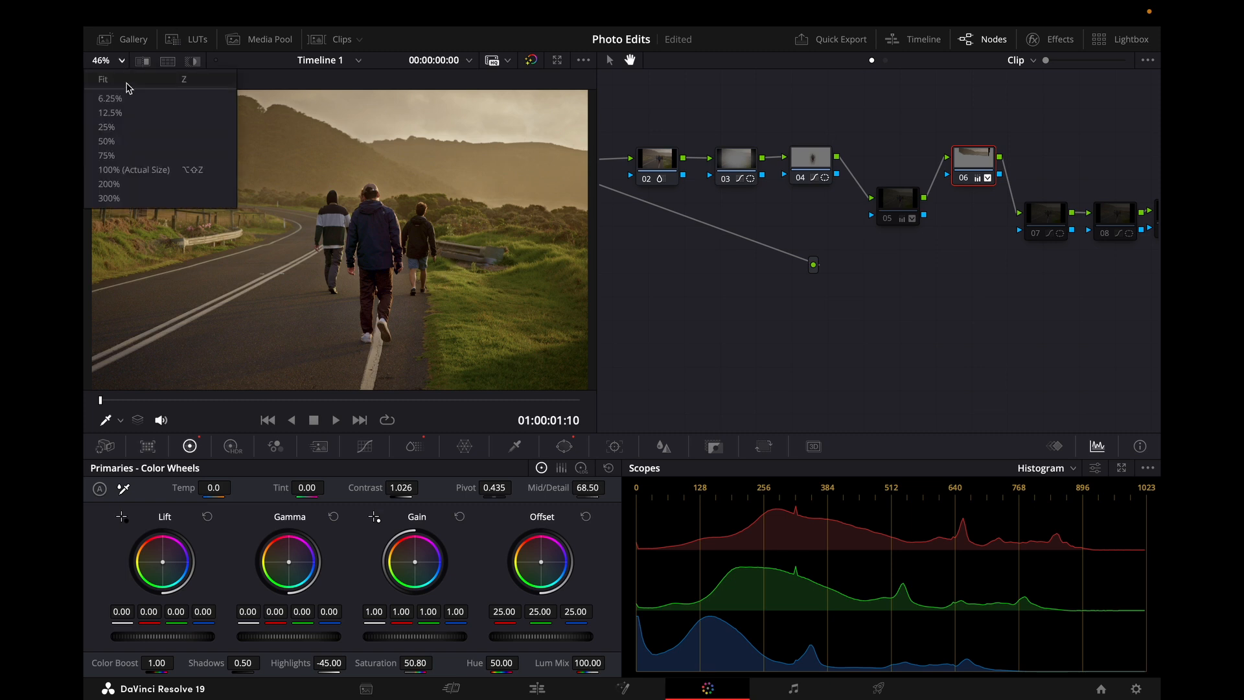
{"action": "left_click", "coordinate": [129, 92]}
Step: Compare node 06 on and off again, and move node 07 up into the top row of the node chain
{"action": "left_click", "coordinate": [960, 179]}
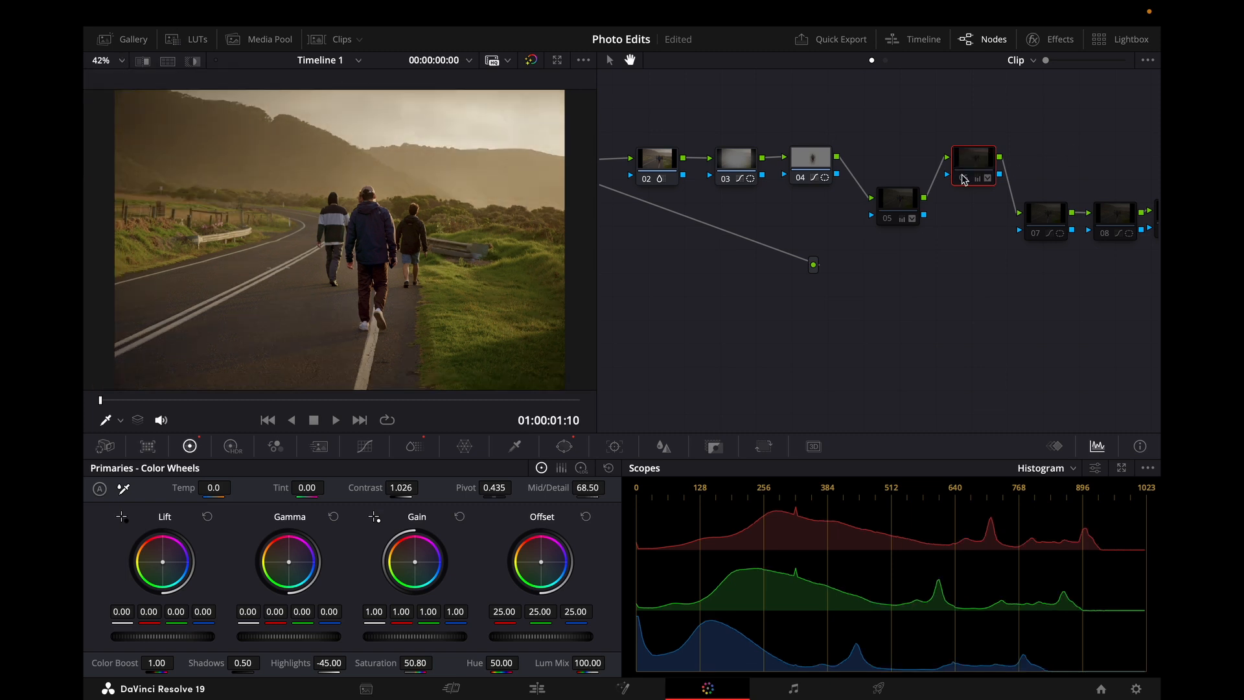
{"action": "left_click", "coordinate": [964, 179]}
{"action": "left_click", "coordinate": [1062, 223]}
{"action": "left_click_drag", "start_coordinate": [1062, 222], "coordinate": [1063, 159]}
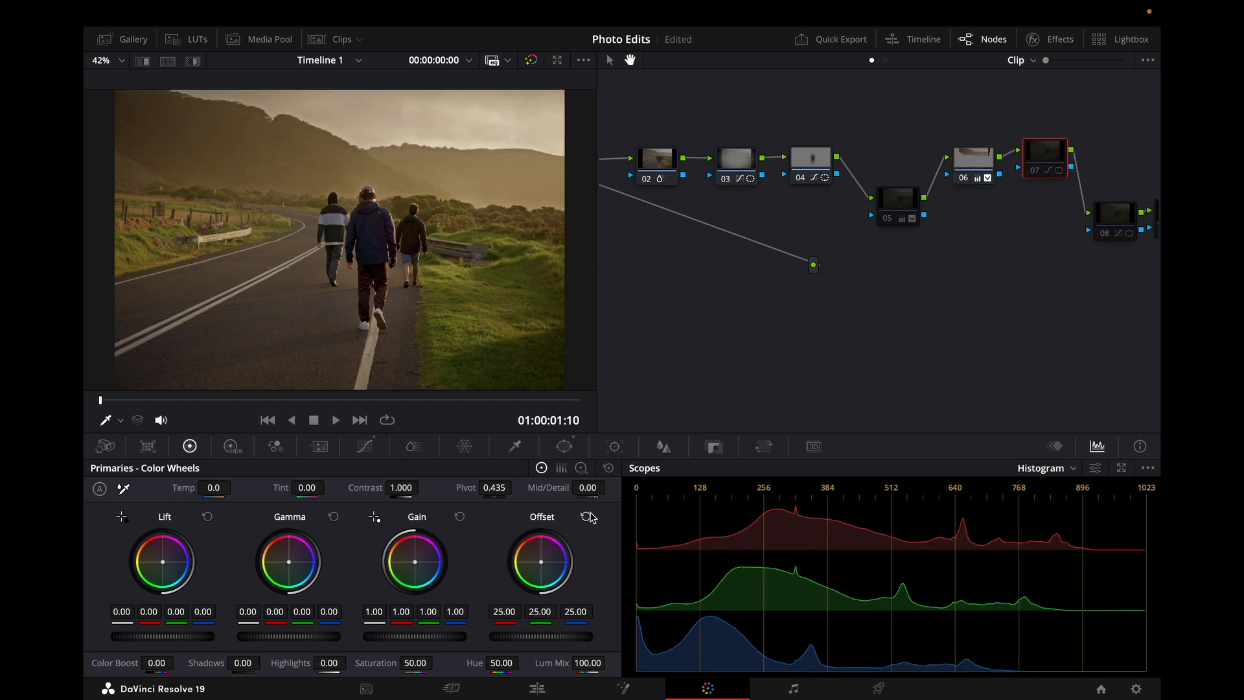
Step: Review node 07's gradient windows and nudge the top point of its luma curve slightly
{"action": "left_click", "coordinate": [563, 446]}
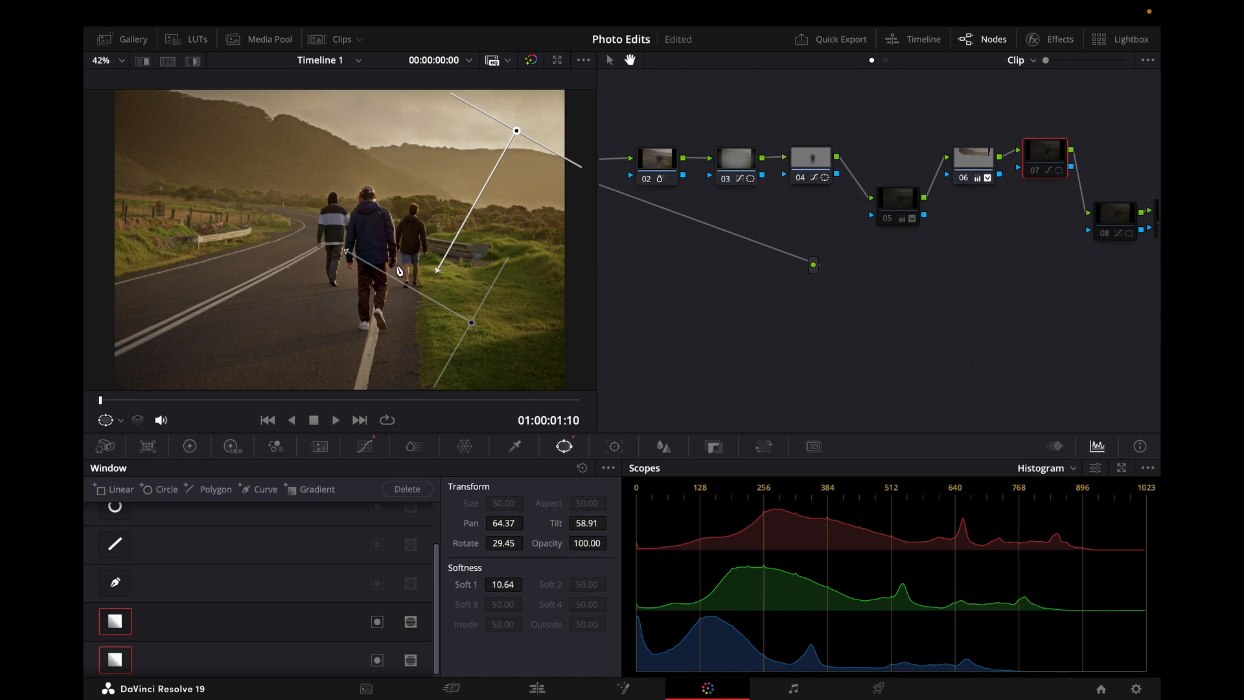
{"action": "scroll", "coordinate": [394, 271], "scroll_direction": "down", "scroll_amount": 2}
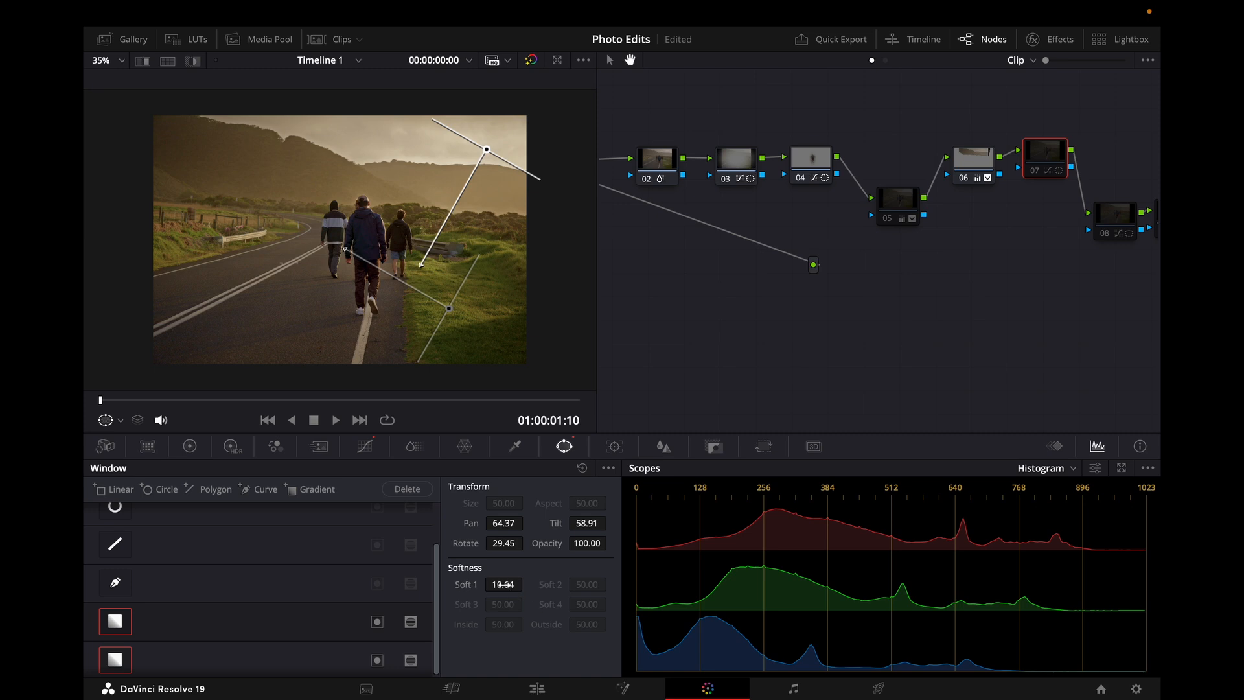
{"action": "left_click", "coordinate": [365, 445]}
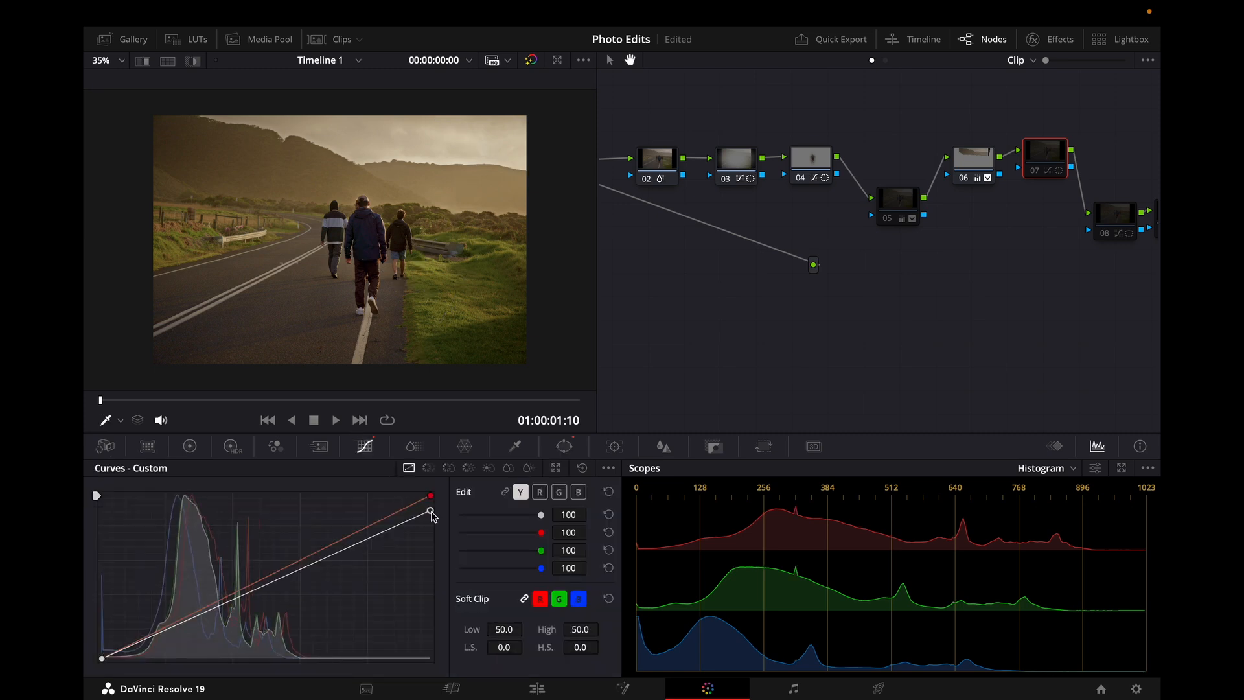
{"action": "mouse_move", "coordinate": [432, 512]}
{"action": "left_mouse_down"}
{"action": "mouse_move", "coordinate": [433, 536]}
{"action": "mouse_move", "coordinate": [431, 496]}
{"action": "mouse_move", "coordinate": [431, 534]}
{"action": "mouse_move", "coordinate": [433, 513]}
{"action": "left_mouse_up"}
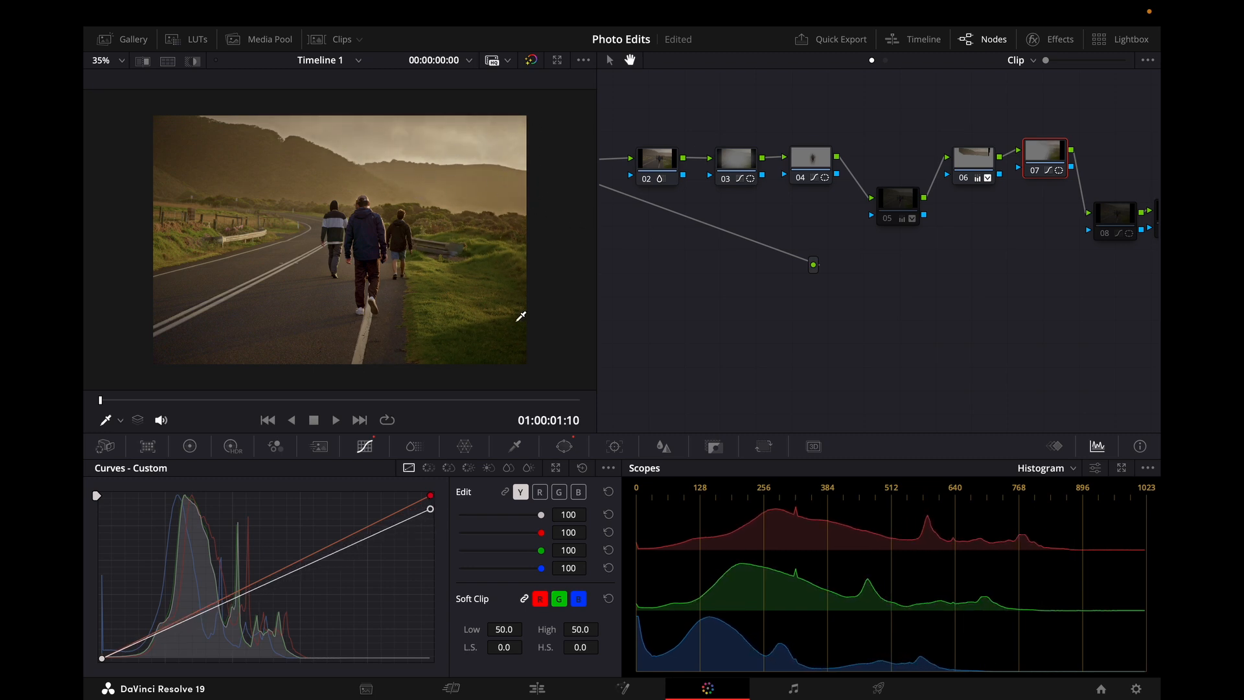
Step: Toggle node 08 to compare, and review its windows and custom curve
{"action": "left_click", "coordinate": [1106, 233]}
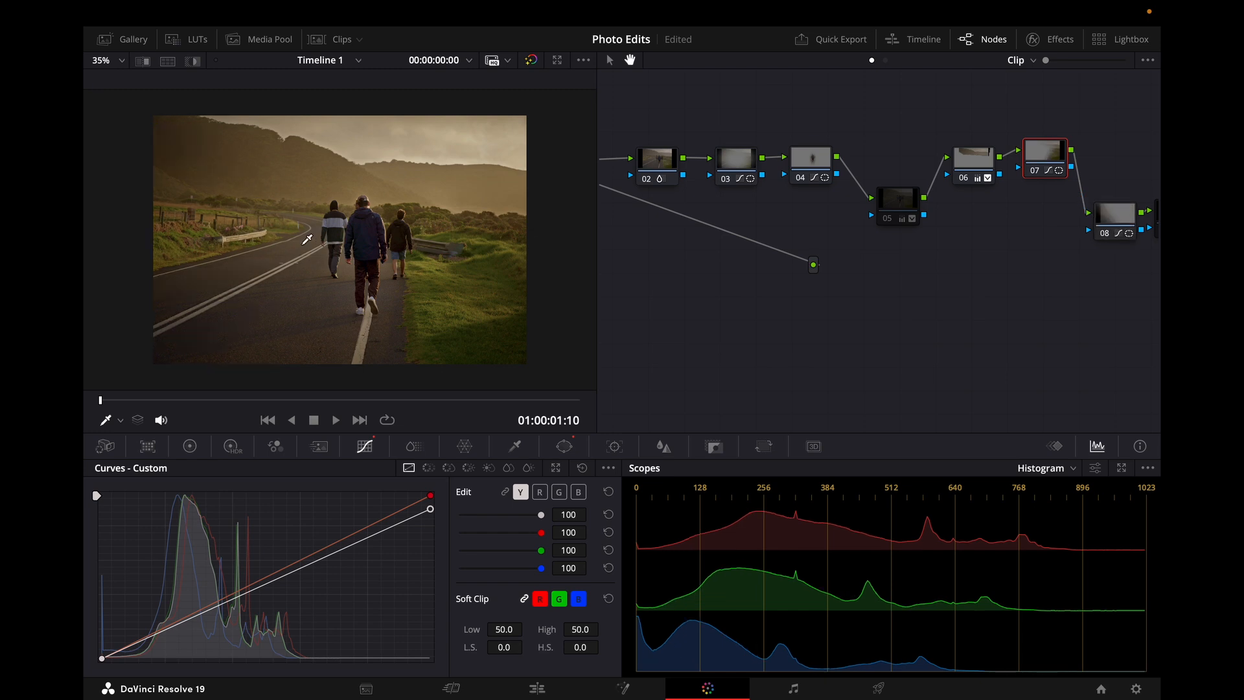
{"action": "left_click", "coordinate": [1124, 220]}
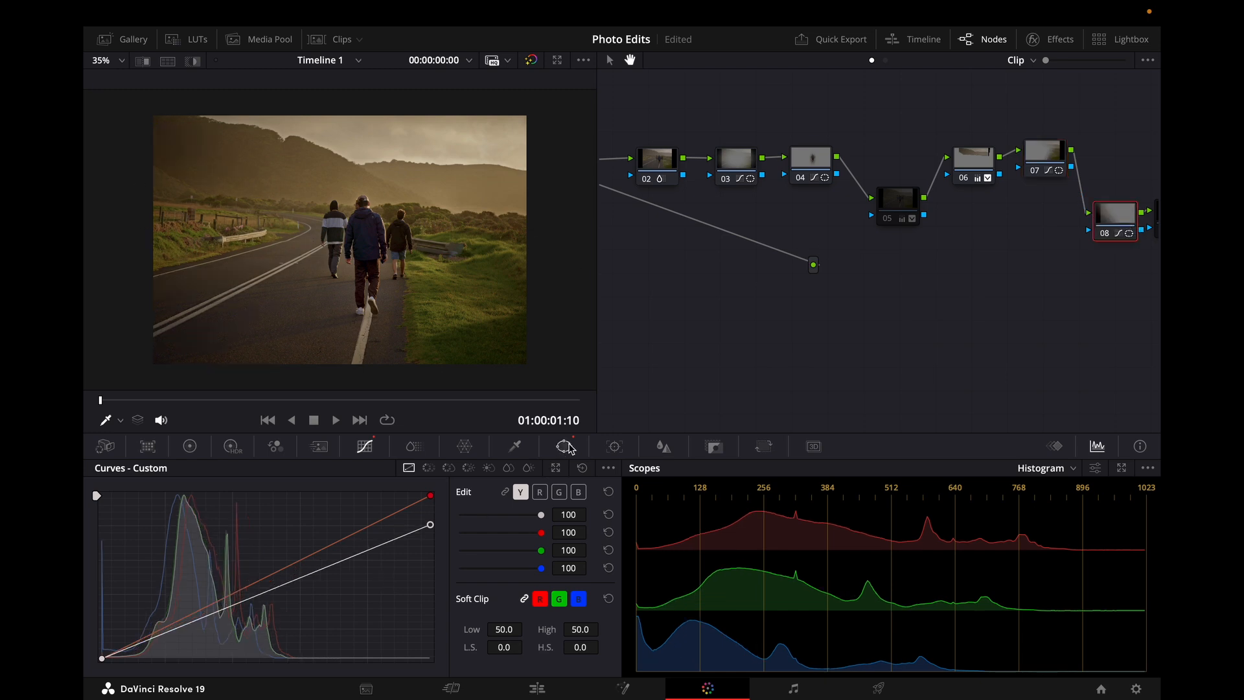
{"action": "left_click", "coordinate": [564, 446]}
{"action": "left_click", "coordinate": [365, 446]}
Step: Delete the two unused empty nodes from the node tree
{"action": "left_click_drag", "start_coordinate": [787, 298], "coordinate": [640, 301]}
{"action": "left_click_drag", "start_coordinate": [1047, 278], "coordinate": [1004, 277]}
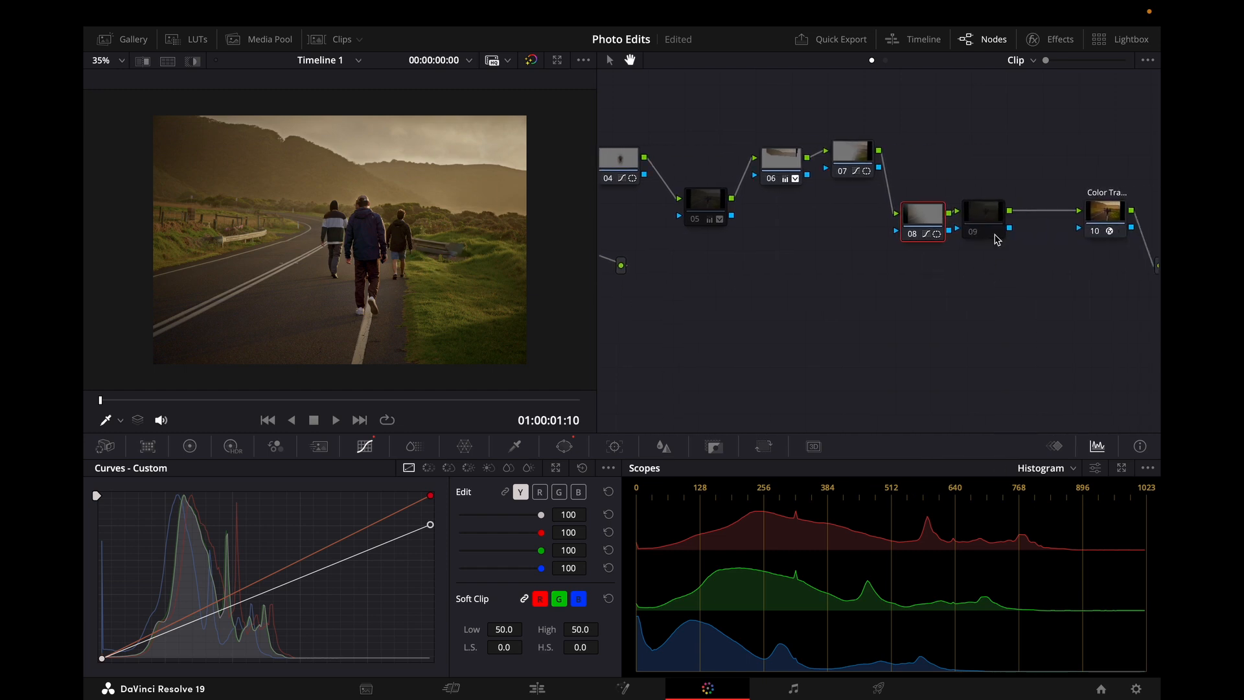
{"action": "left_click", "coordinate": [987, 230]}
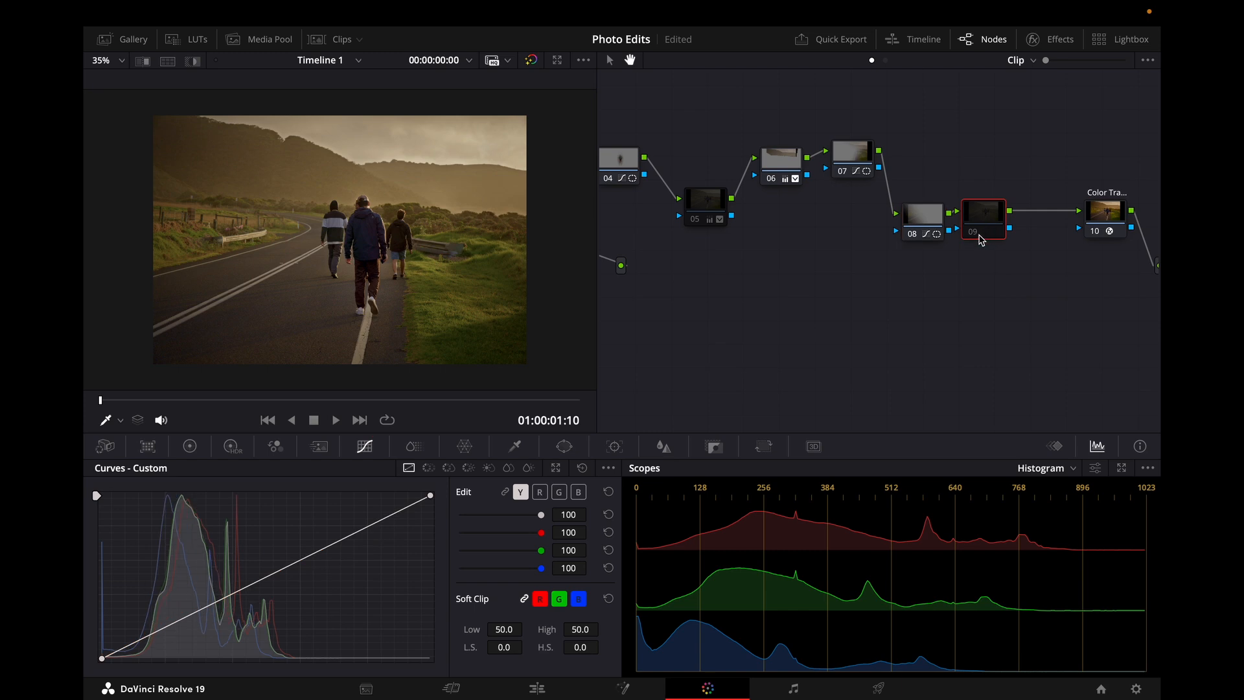
{"action": "key", "text": "Delete"}
{"action": "left_click", "coordinate": [714, 198]}
{"action": "key", "text": "Delete"}
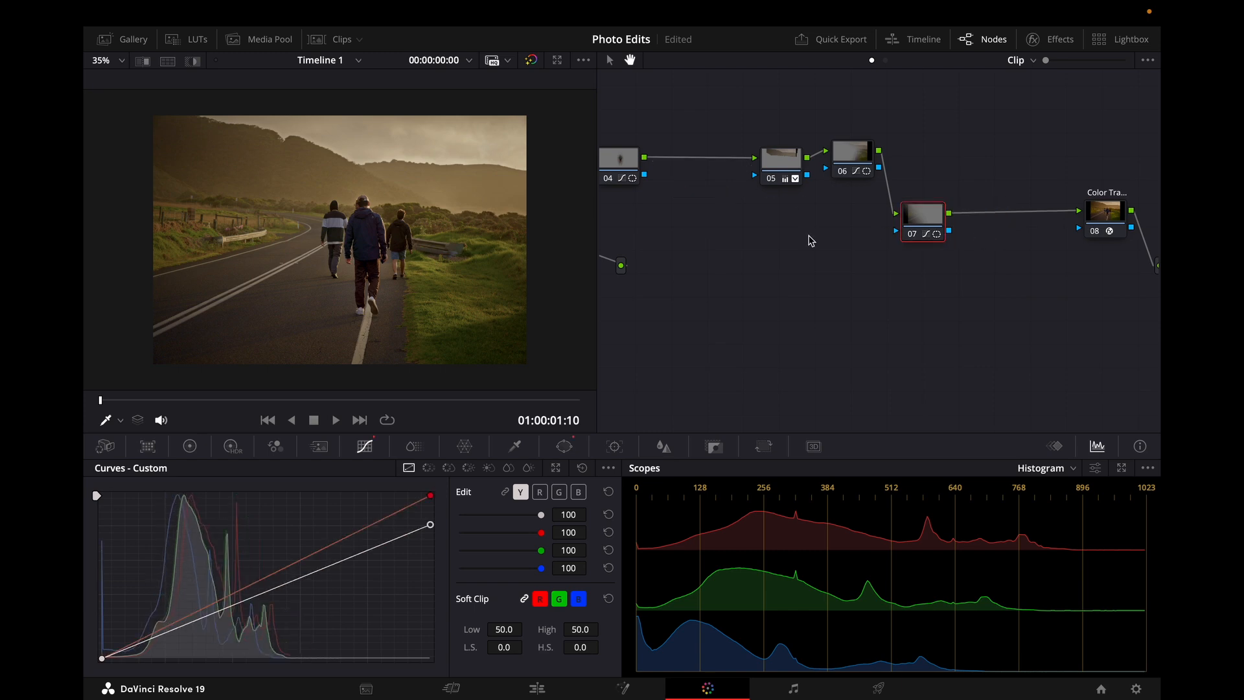
Step: Pan across the node graph to review the full node chain
{"action": "left_click_drag", "start_coordinate": [818, 270], "coordinate": [749, 269]}
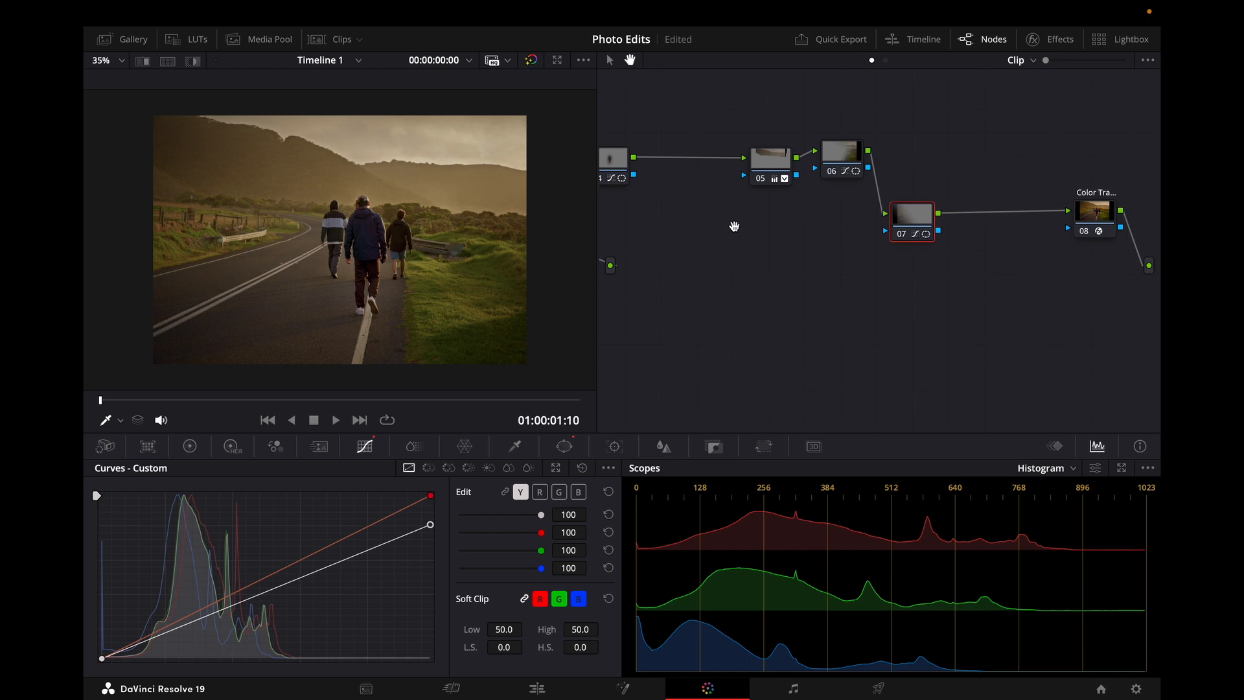
{"action": "left_click_drag", "start_coordinate": [735, 227], "coordinate": [920, 253]}
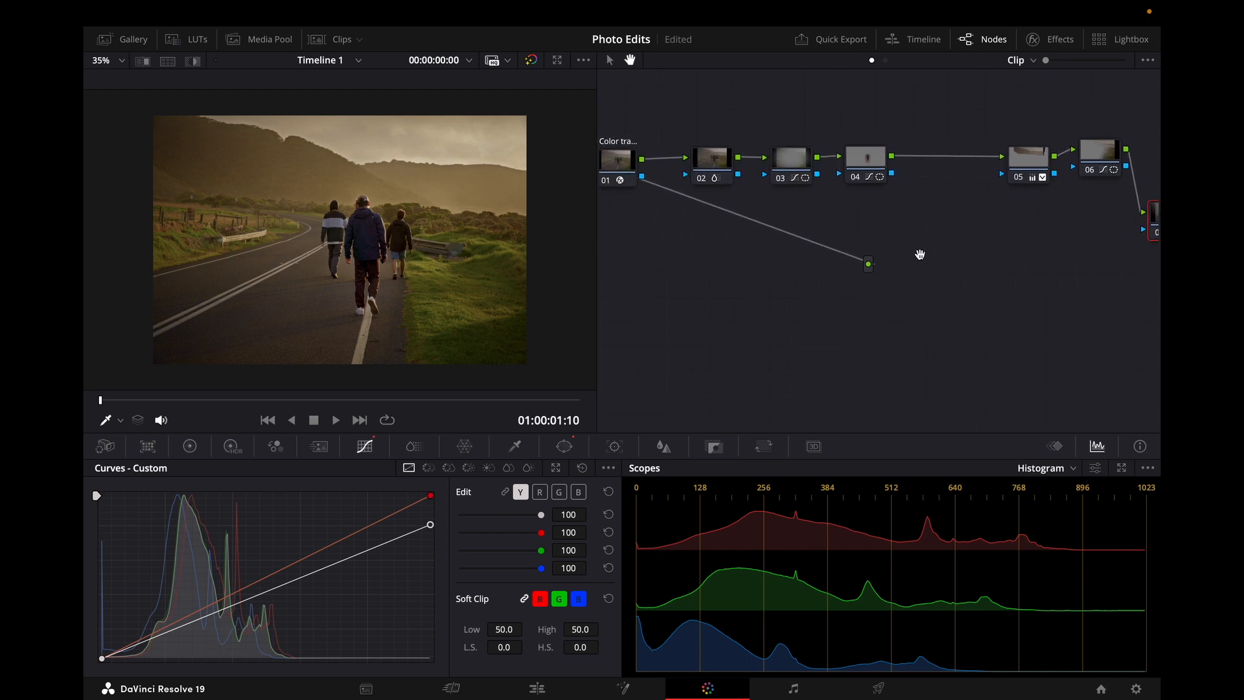
{"action": "left_click_drag", "start_coordinate": [736, 254], "coordinate": [658, 280]}
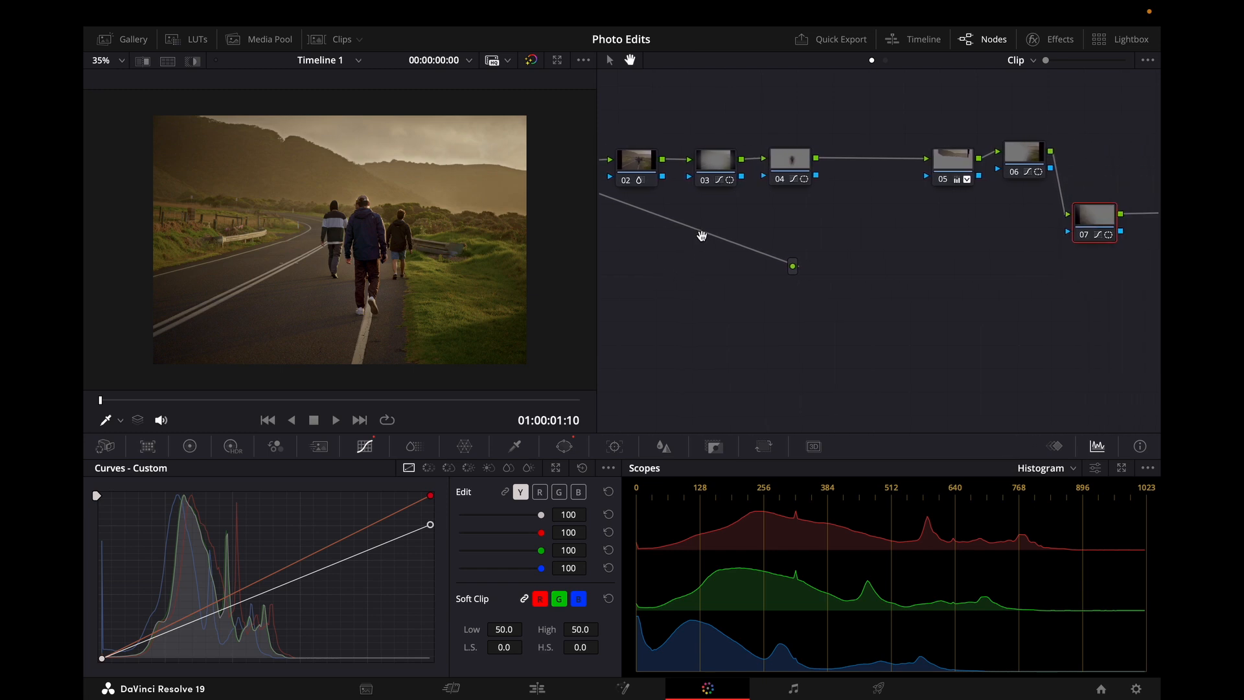